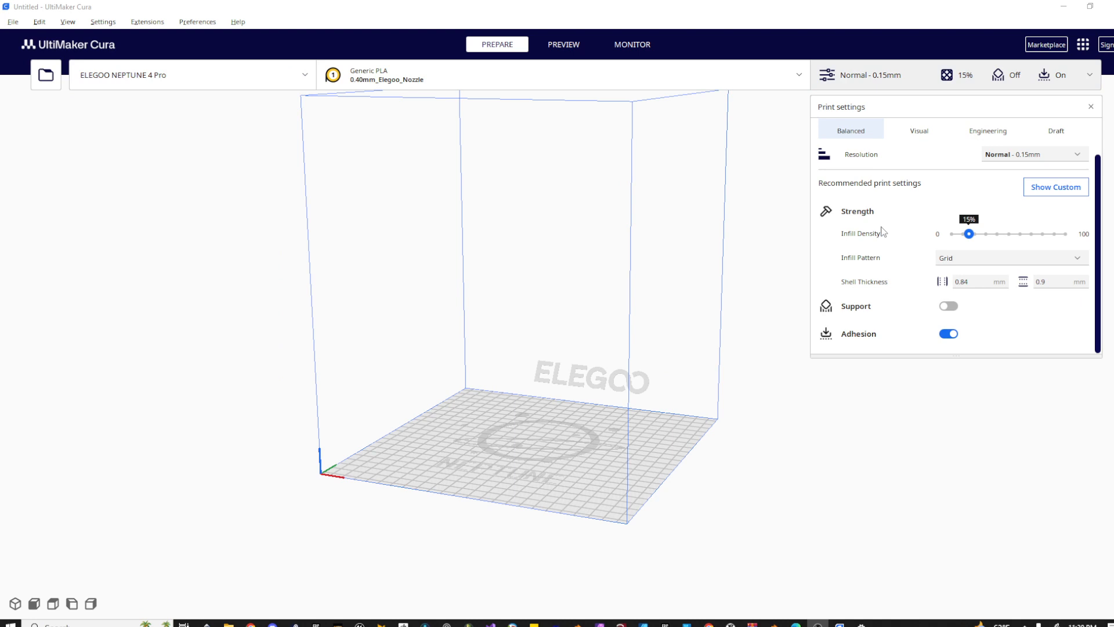
- Switch the print settings from the recommended to the custom view and enlarge the panel to fit all setting categories
left_click(1036, 259)
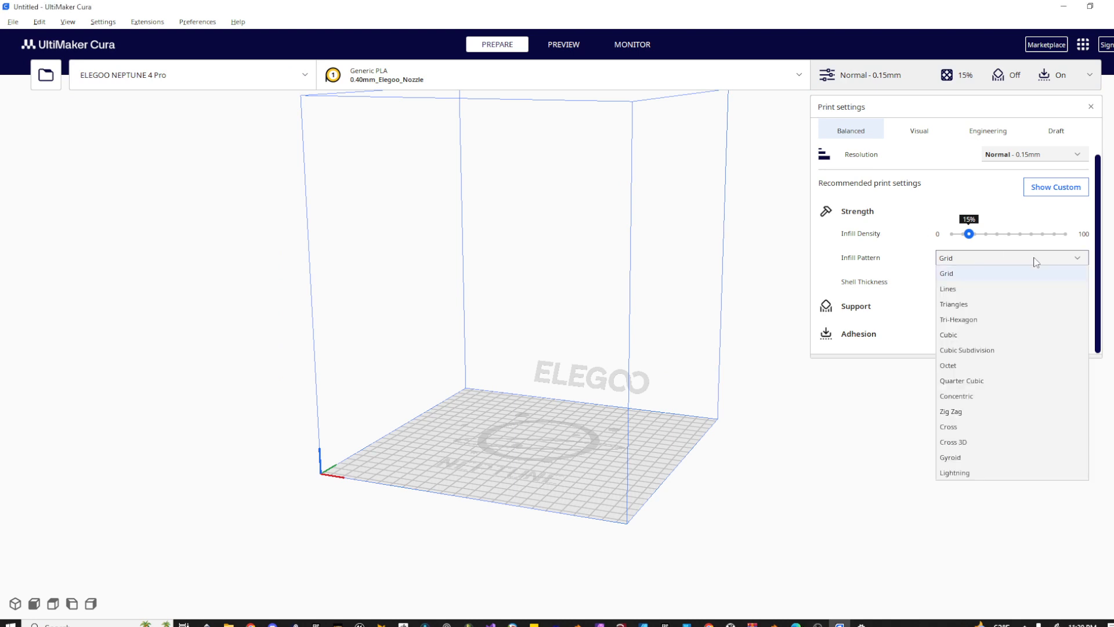
left_click(1035, 261)
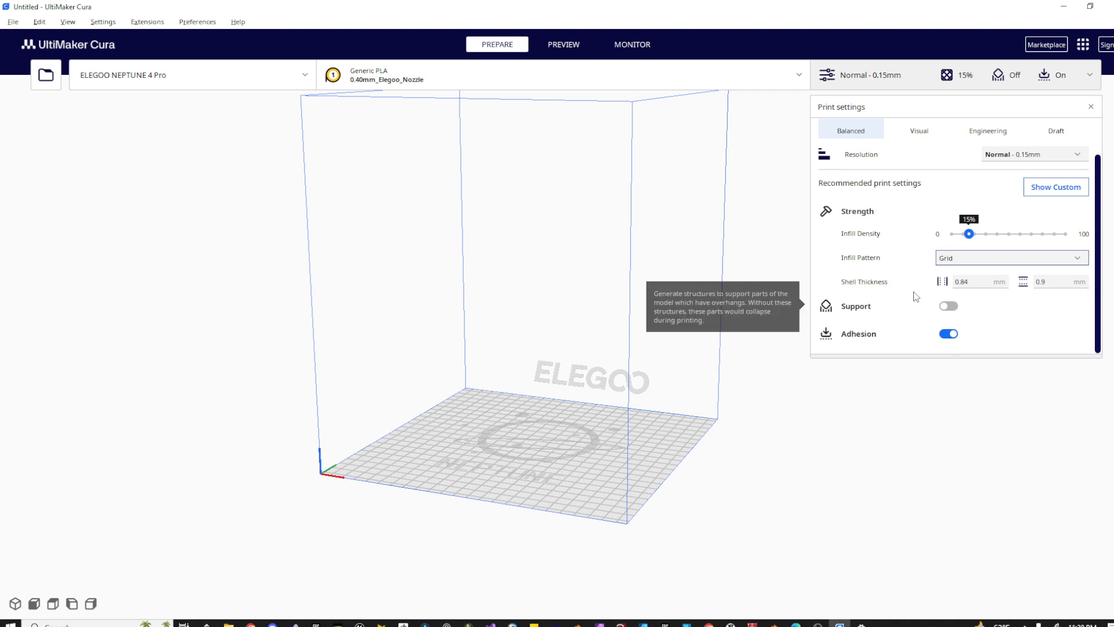
left_click(1055, 193)
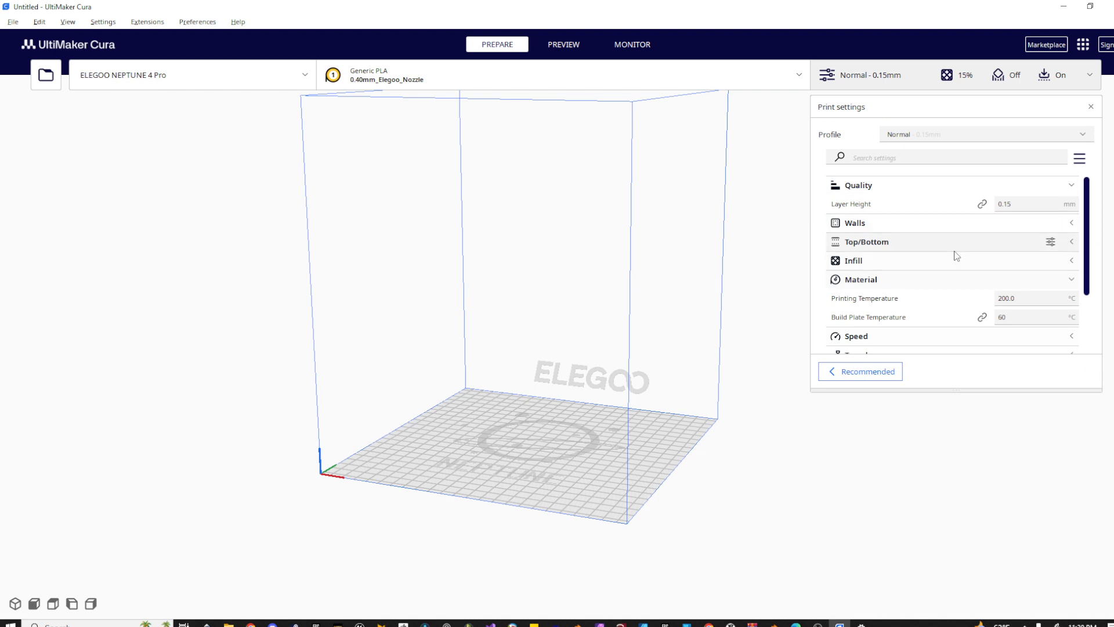
scroll(956, 256, "down", 3)
scroll(940, 290, "up", 3)
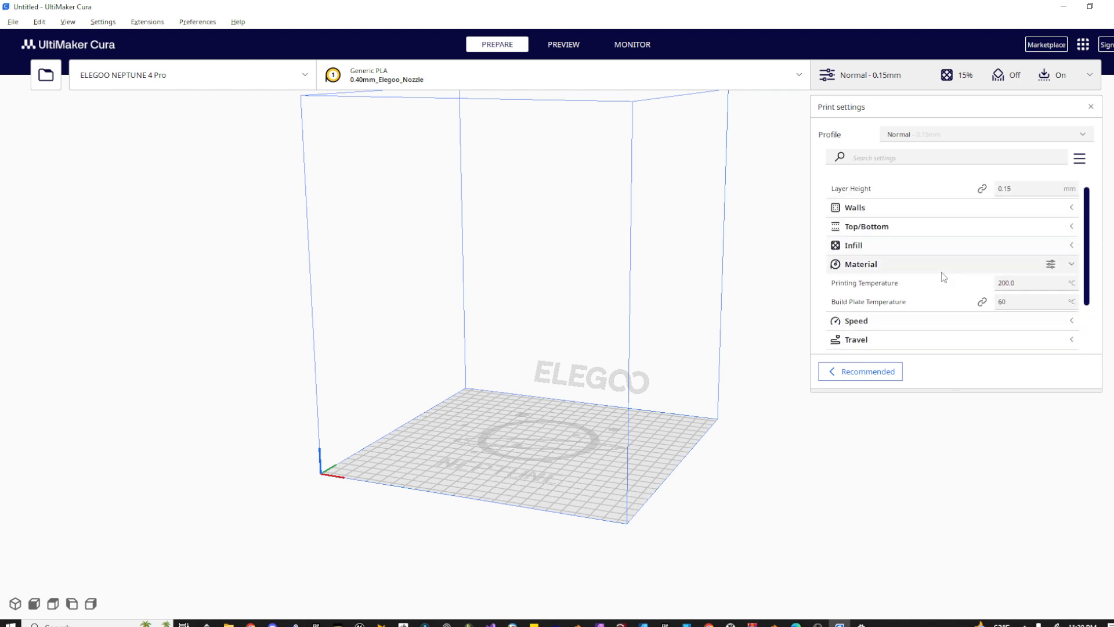
left_click_drag(976, 389, 996, 558)
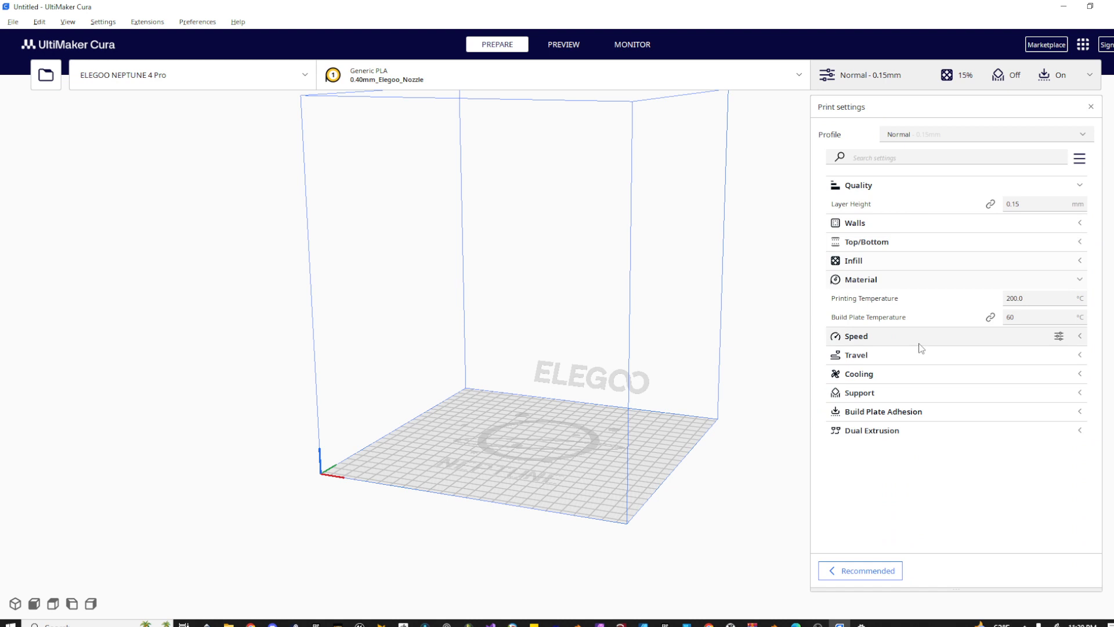
- Review the wall thickness, line count and expansion settings and the top/bottom thickness and layer settings, collapsing each category again
left_click(1080, 225)
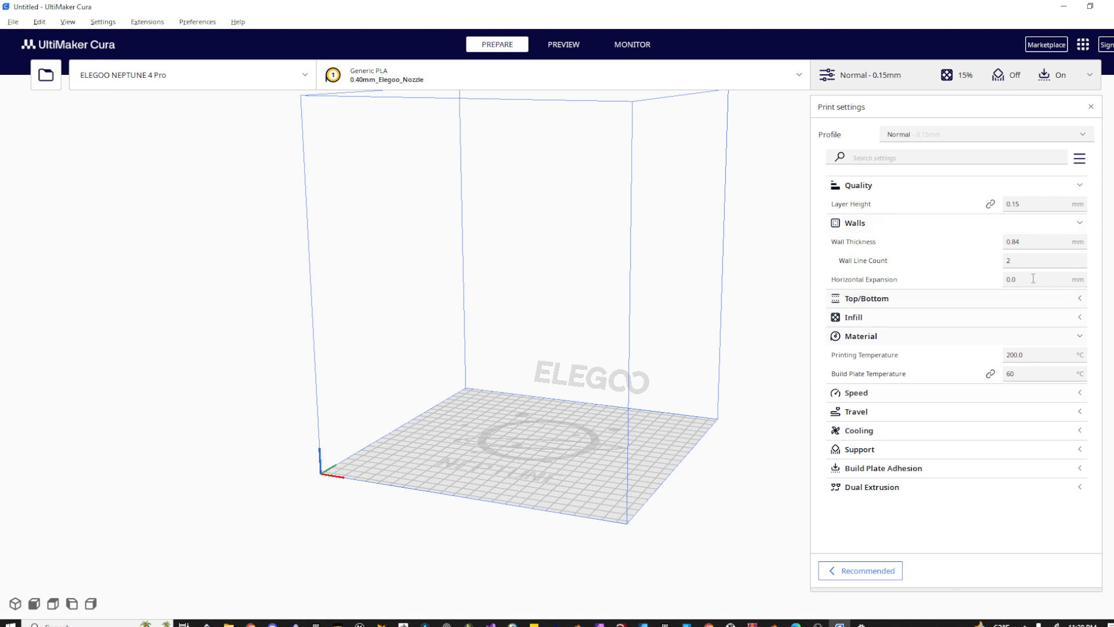
mouse_move(1021, 275)
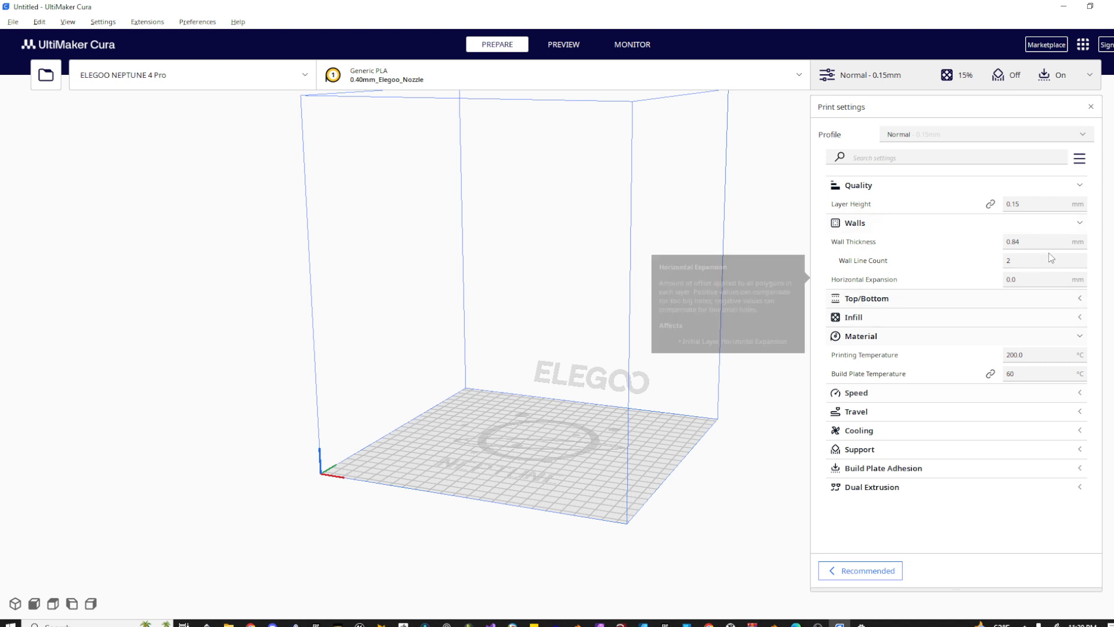
left_click(1082, 225)
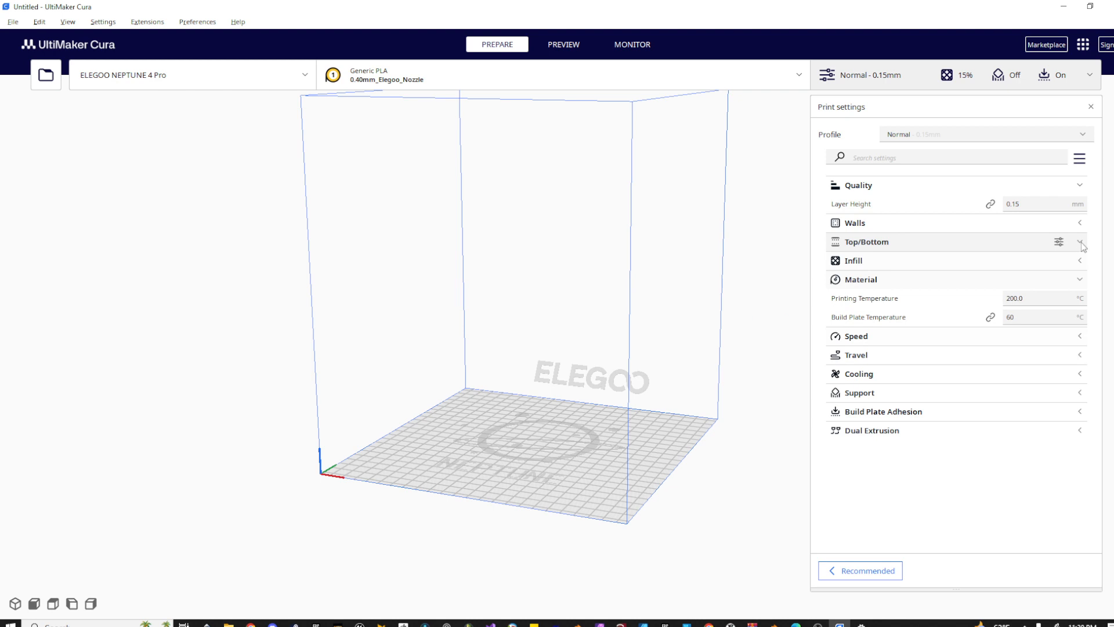
left_click(1081, 242)
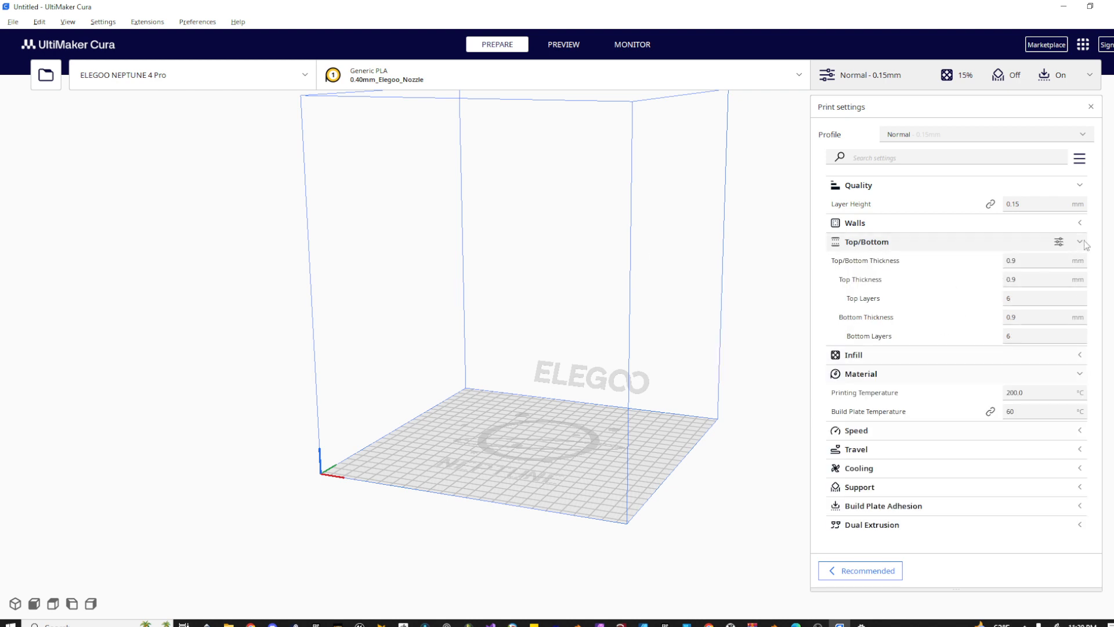
mouse_move(1027, 200)
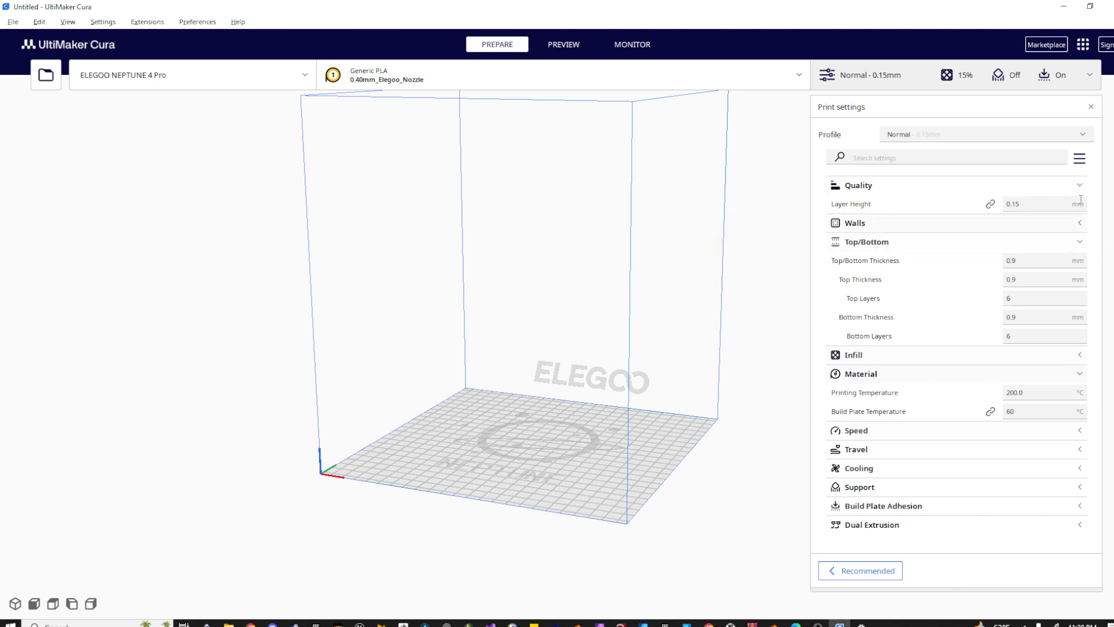
left_click(1081, 247)
- Expand the Infill category and set the infill pattern to Cubic Subdivision
left_click(1078, 260)
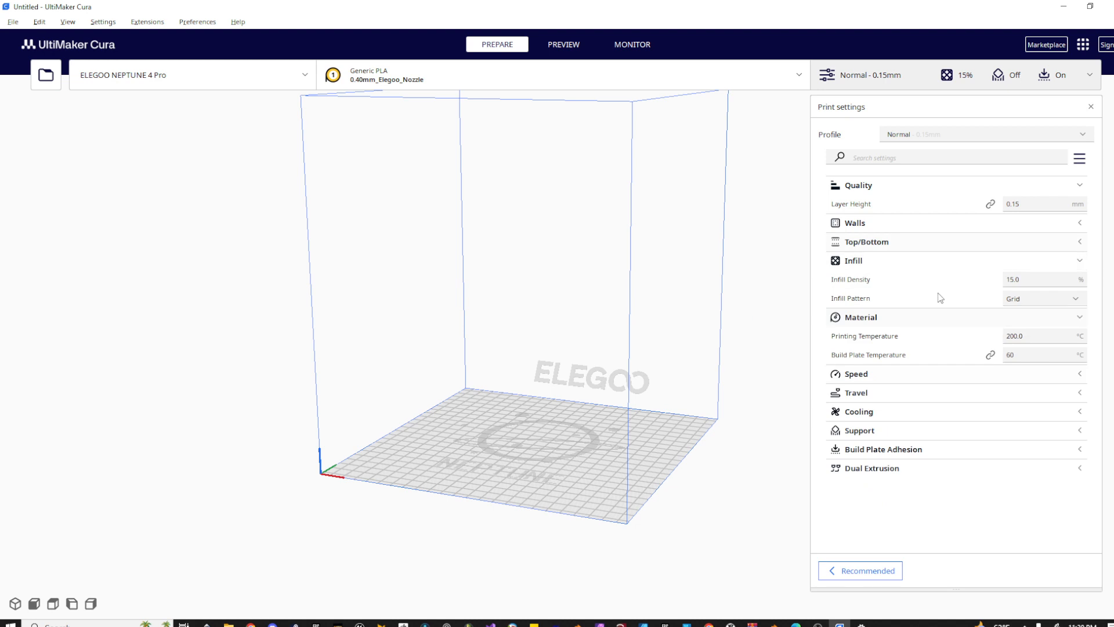
left_click(1074, 298)
left_click(1035, 391)
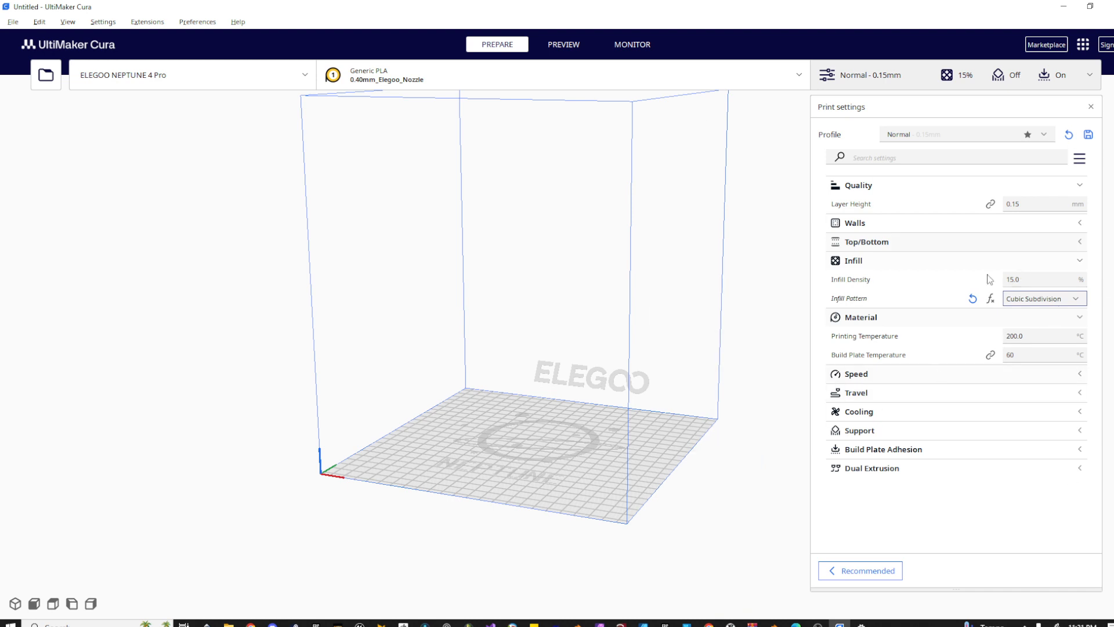
mouse_move(1031, 308)
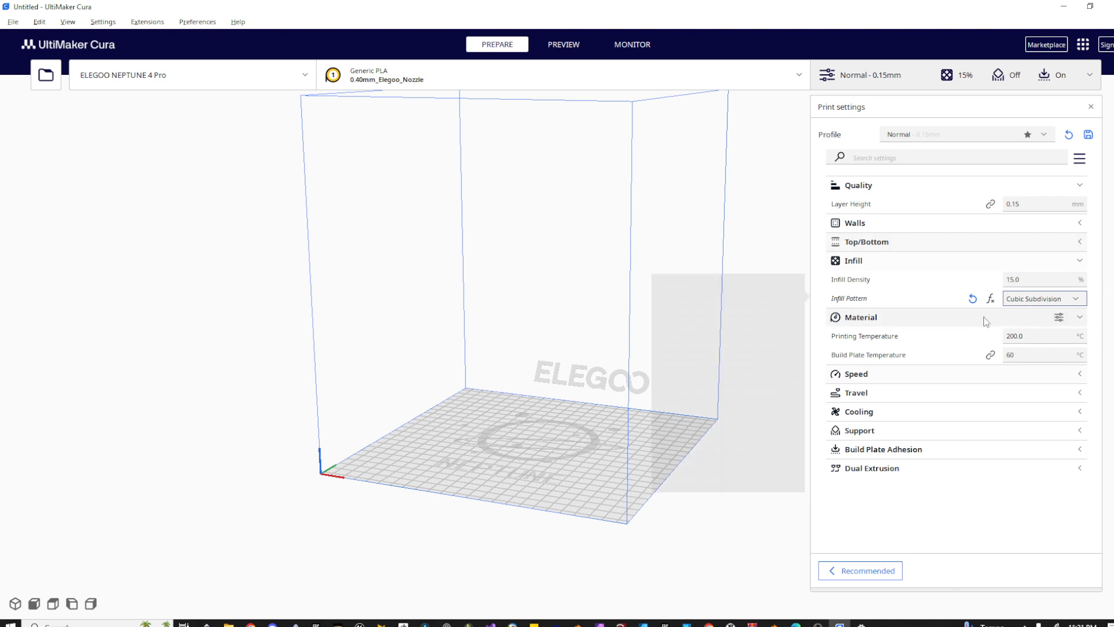
left_click(1076, 298)
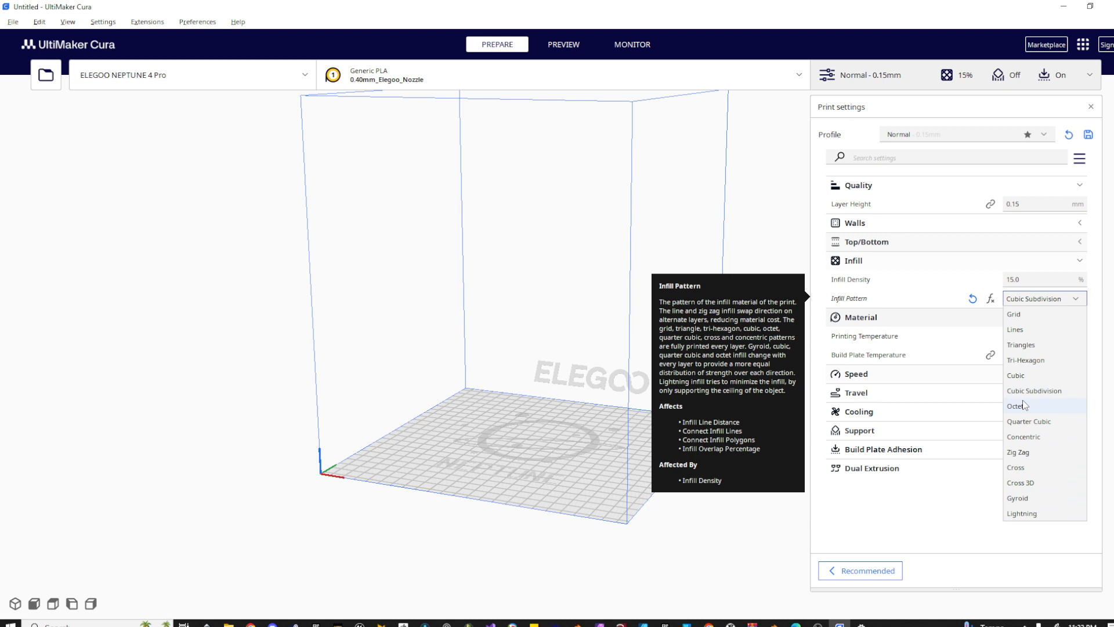
left_click(938, 504)
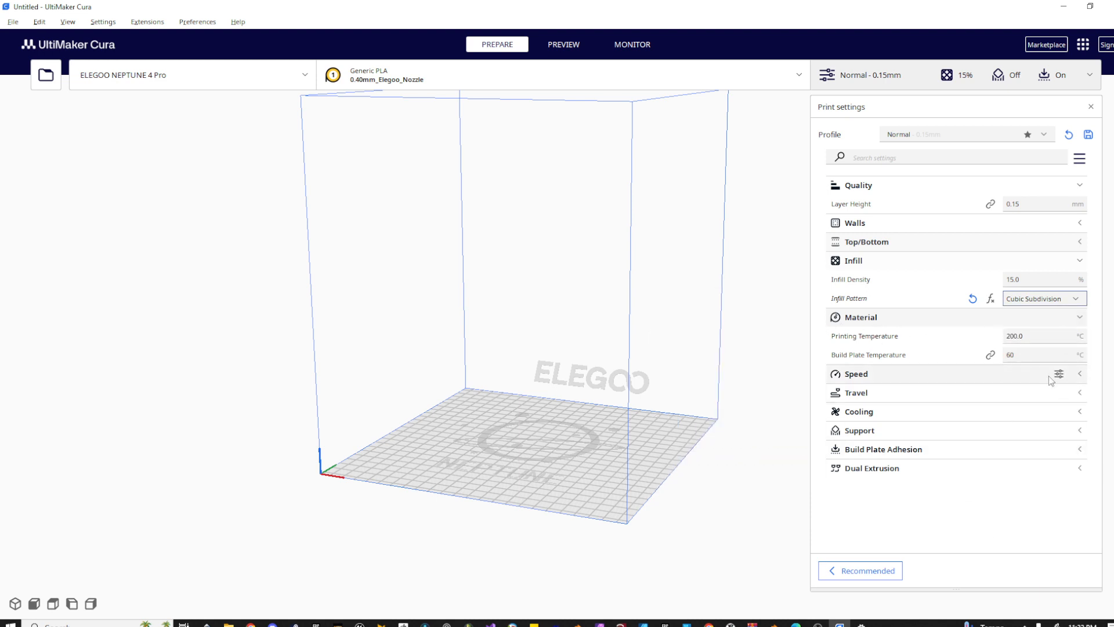
- Expand the Speed category and hide Infill Speed, Wall Speed, Outer Wall Speed and Inner Wall Speed, keeping only Print Speed shown
left_click(1022, 374)
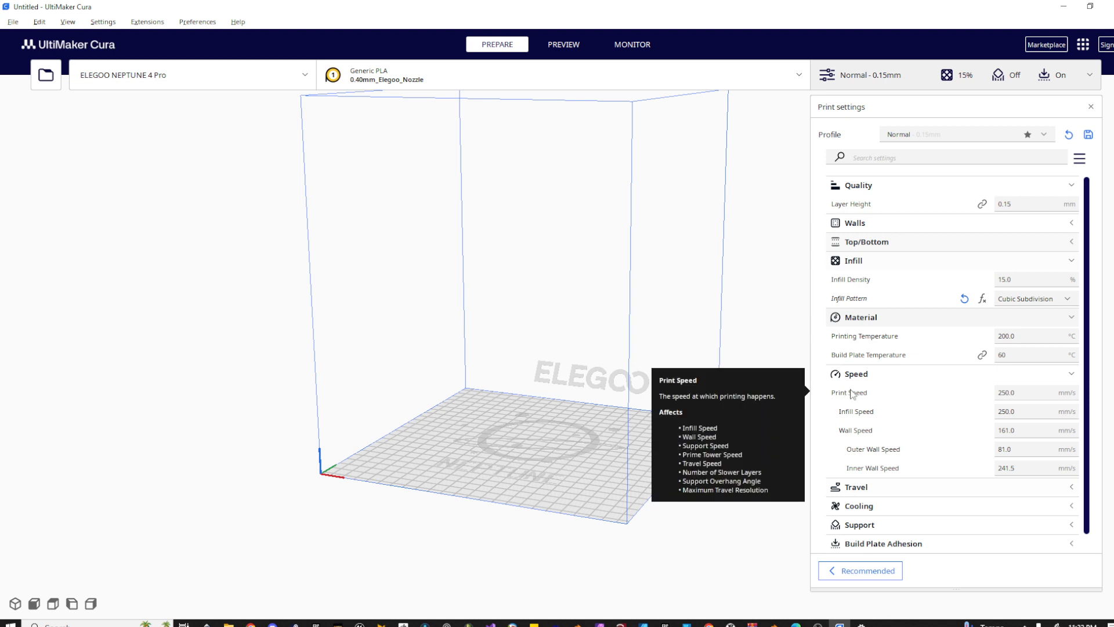
left_click(1051, 374)
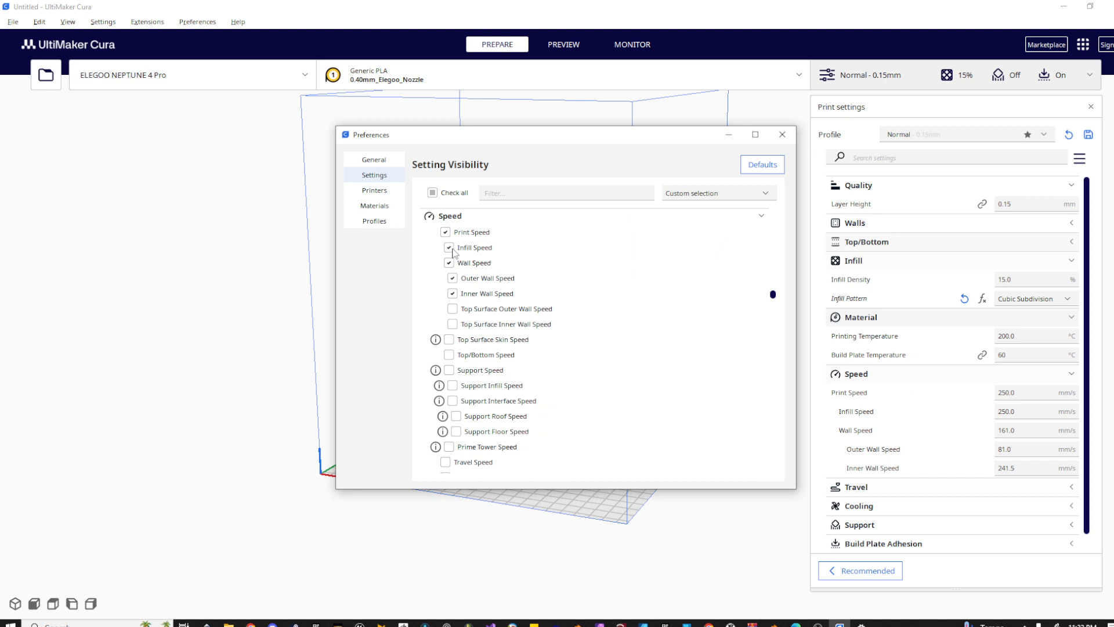
left_click(449, 247)
left_click(452, 278)
left_click(449, 262)
left_click(452, 293)
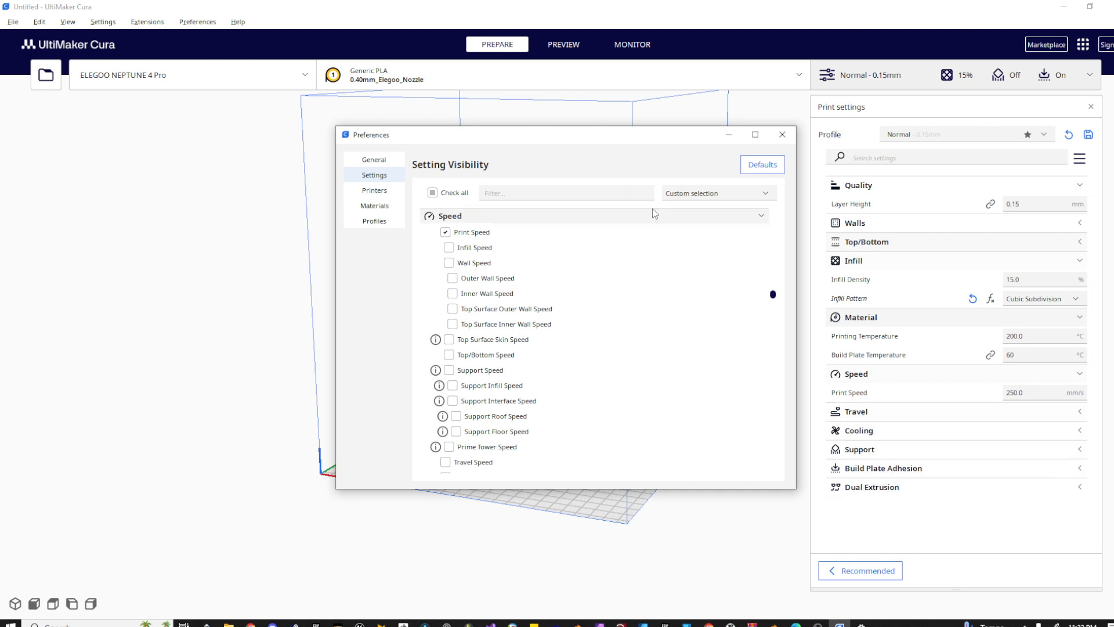
left_click(782, 134)
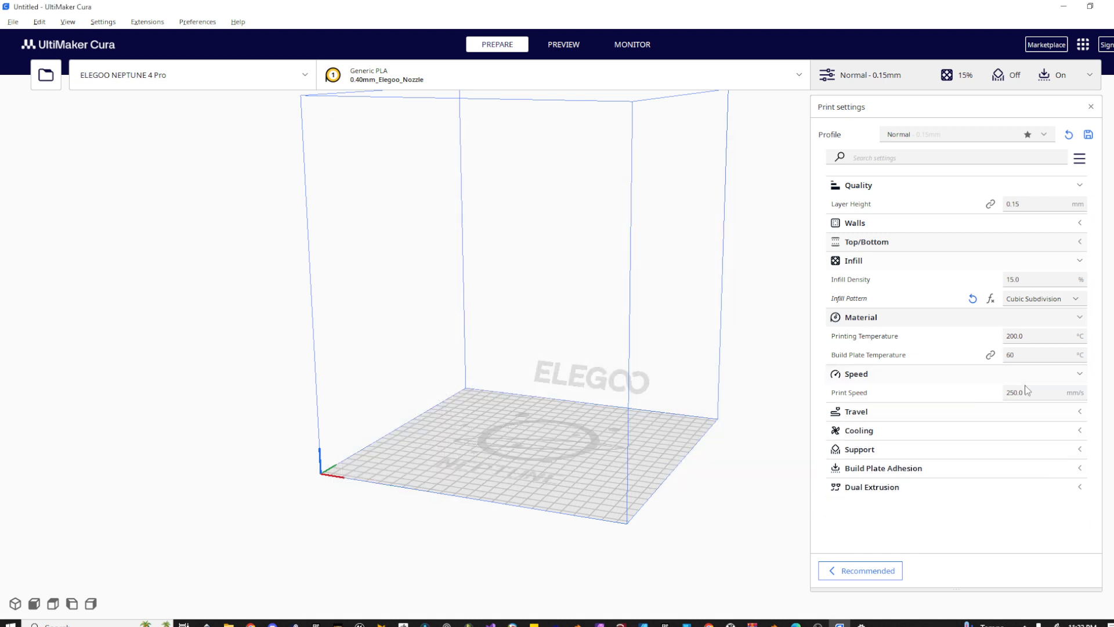
- Expand the Travel category and enable Z Hop When Retracted
mouse_move(1029, 404)
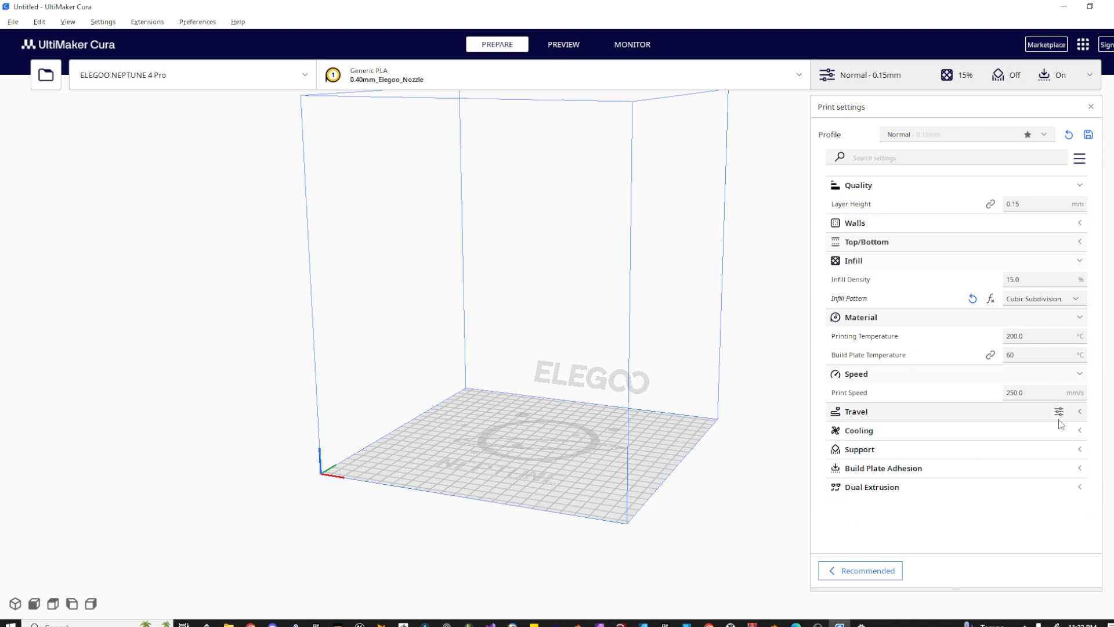
left_click(1081, 412)
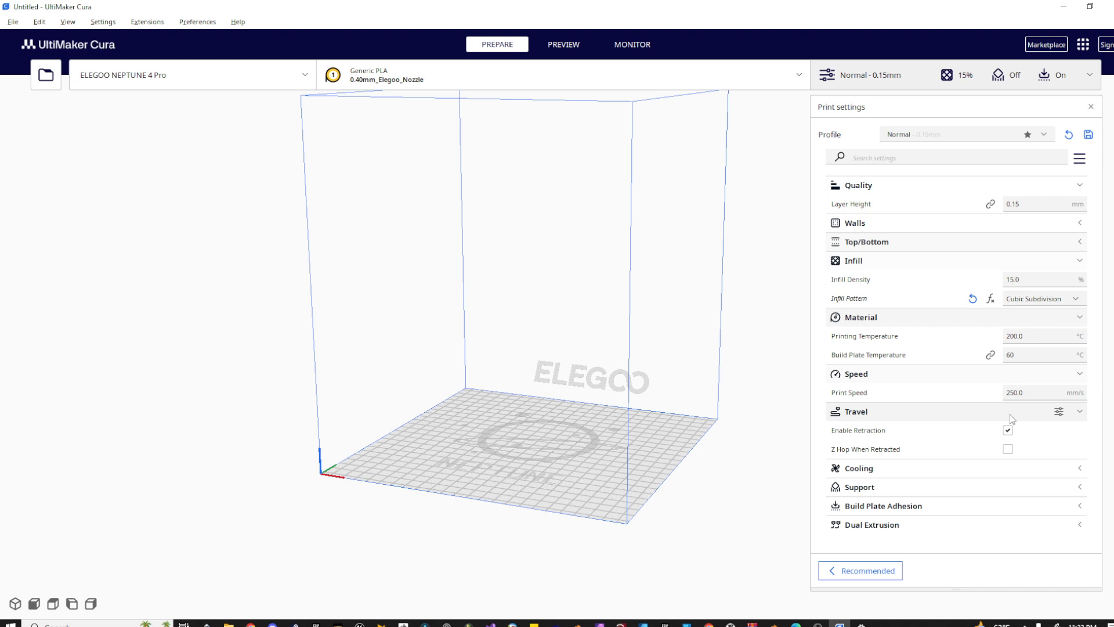
left_click(1007, 450)
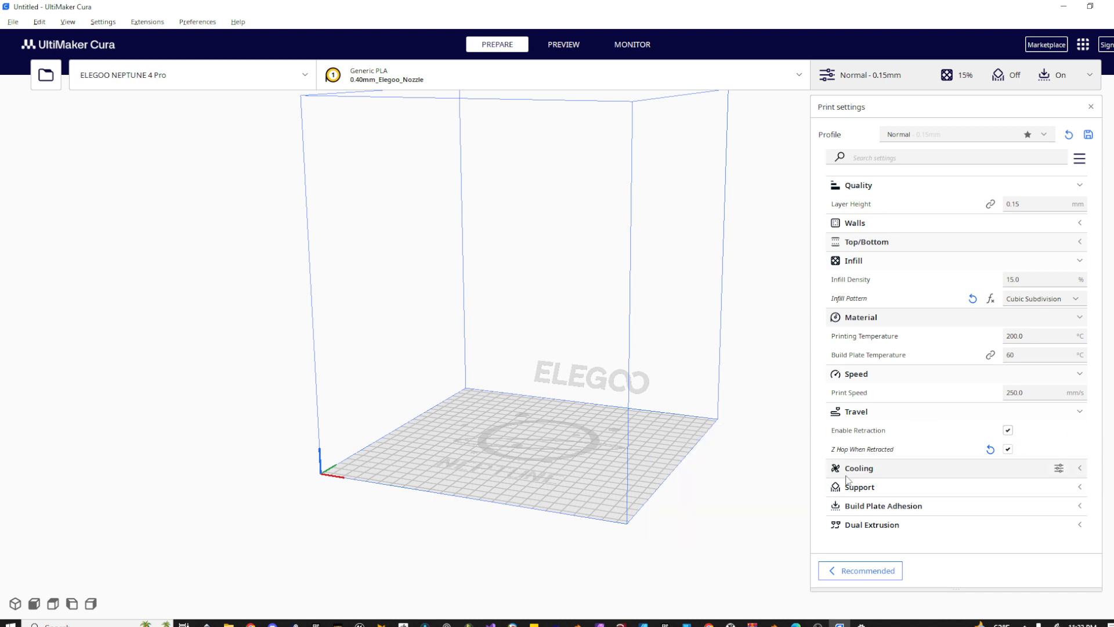
- Expand the Cooling and Build Plate Adhesion categories and examine the available adhesion types without changing the selection
left_click(1081, 468)
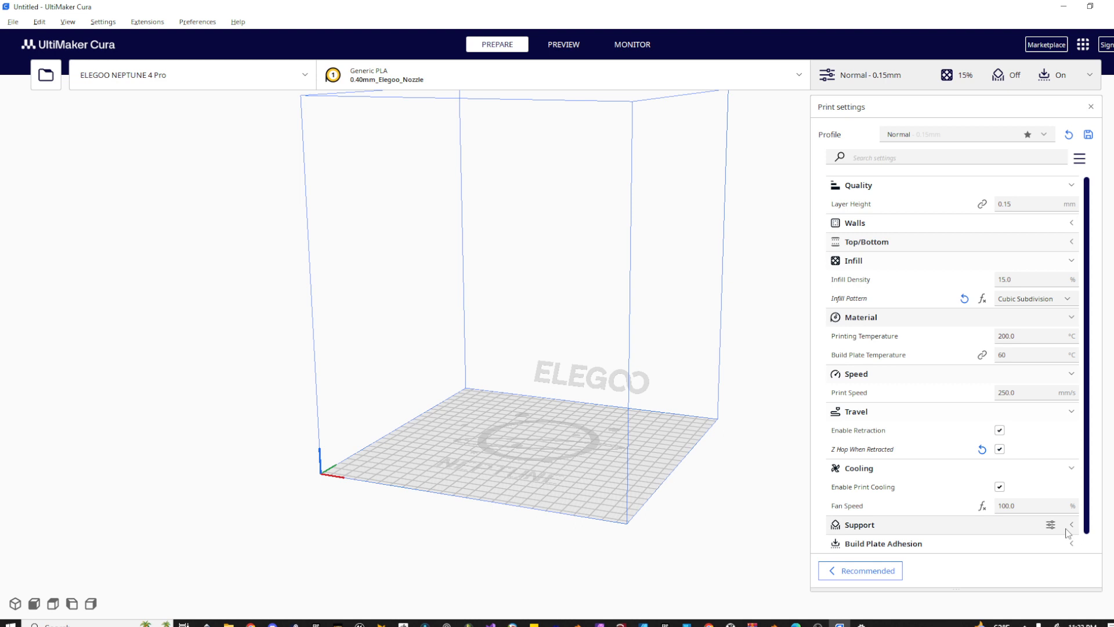
scroll(986, 525, "down", 1)
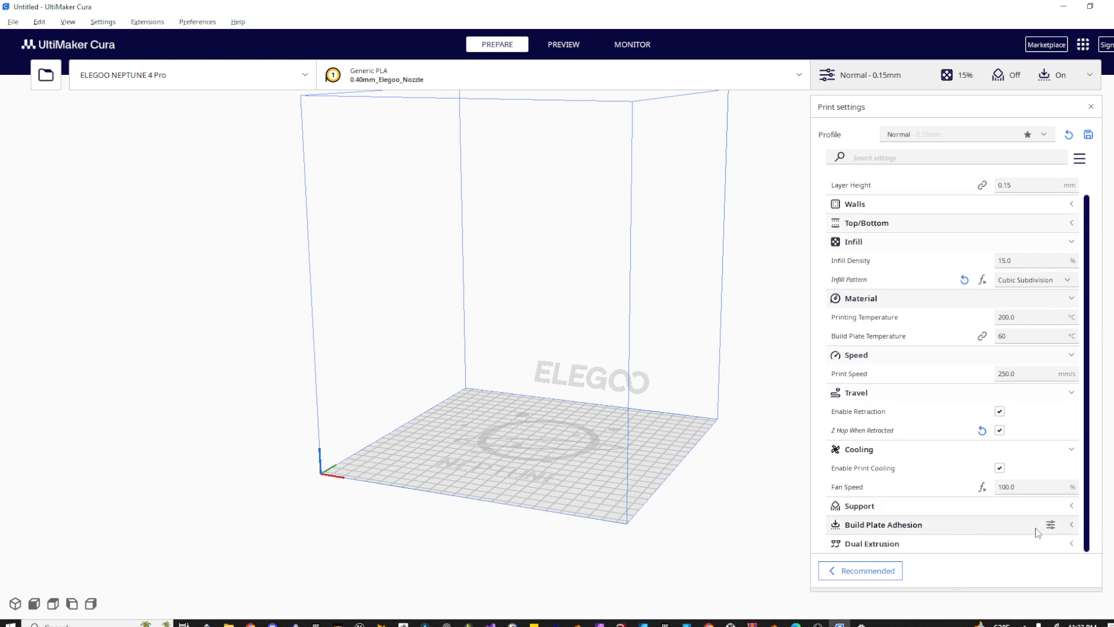
left_click(1069, 527)
scroll(1069, 527, "down", 1)
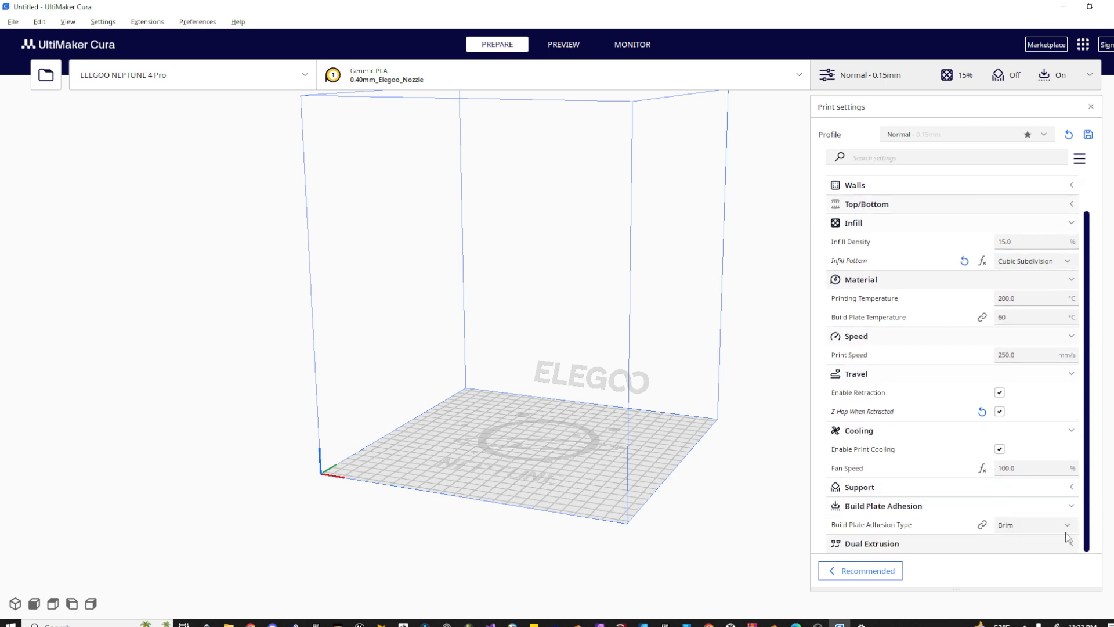
left_click(1069, 525)
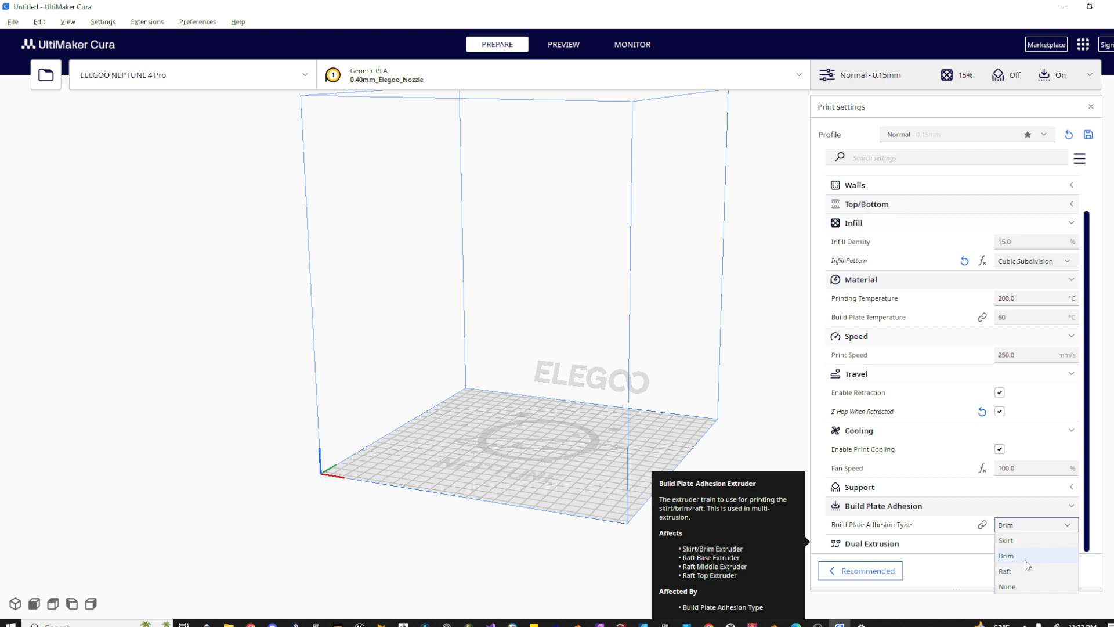
left_click(1090, 522)
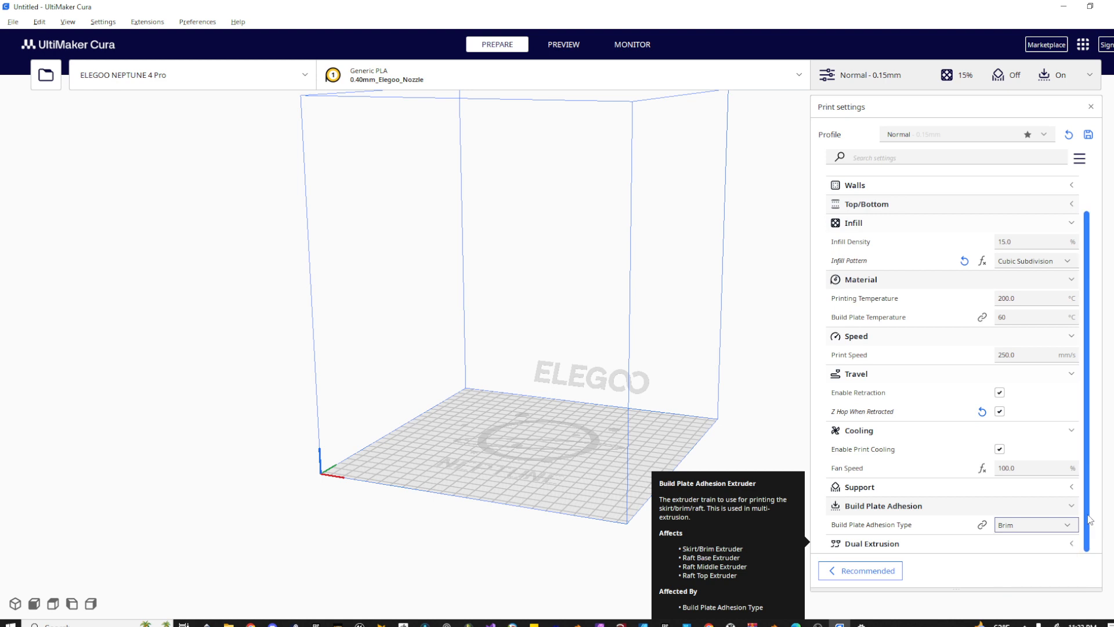
- Make Initial Layer Height visible in the Quality settings and set it to 0.2 mm
scroll(1090, 519, "up", 2)
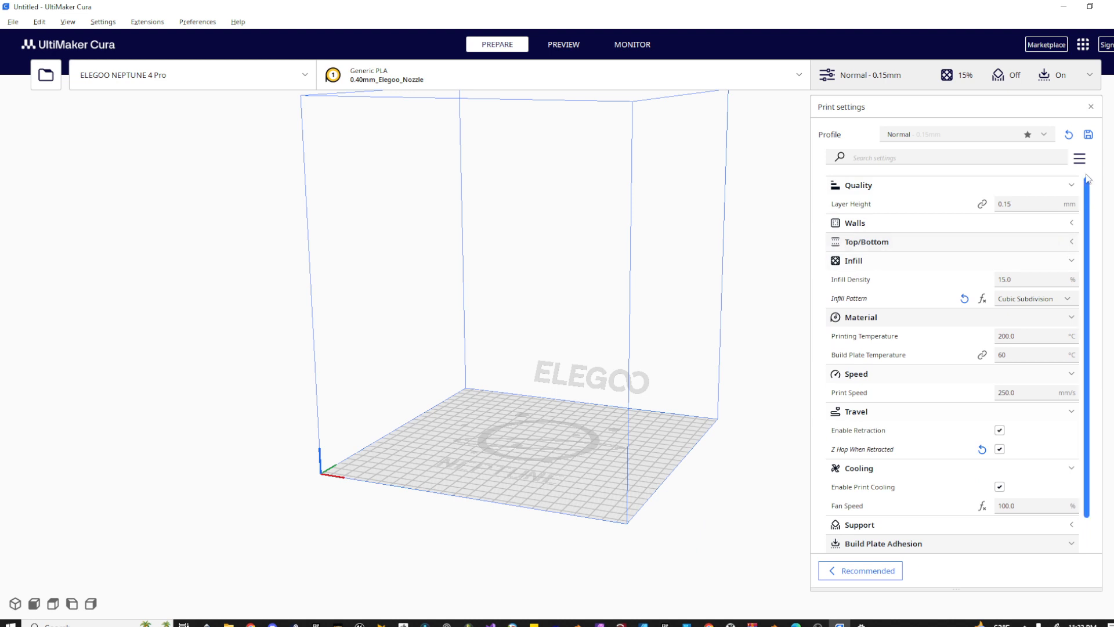
left_click(1050, 186)
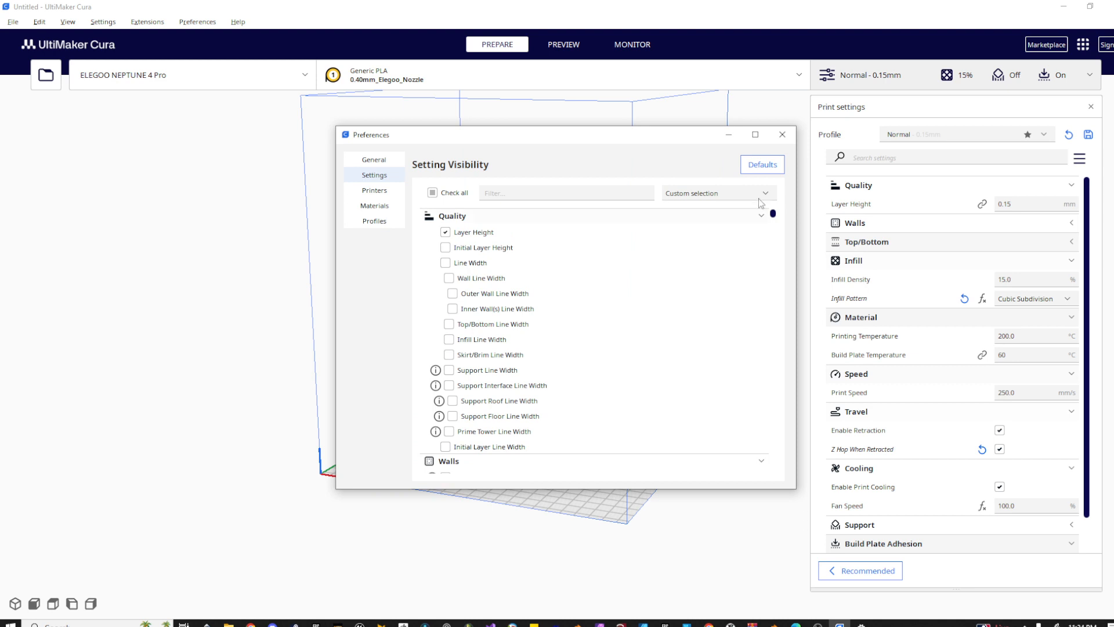
left_click_drag(772, 215, 808, 486)
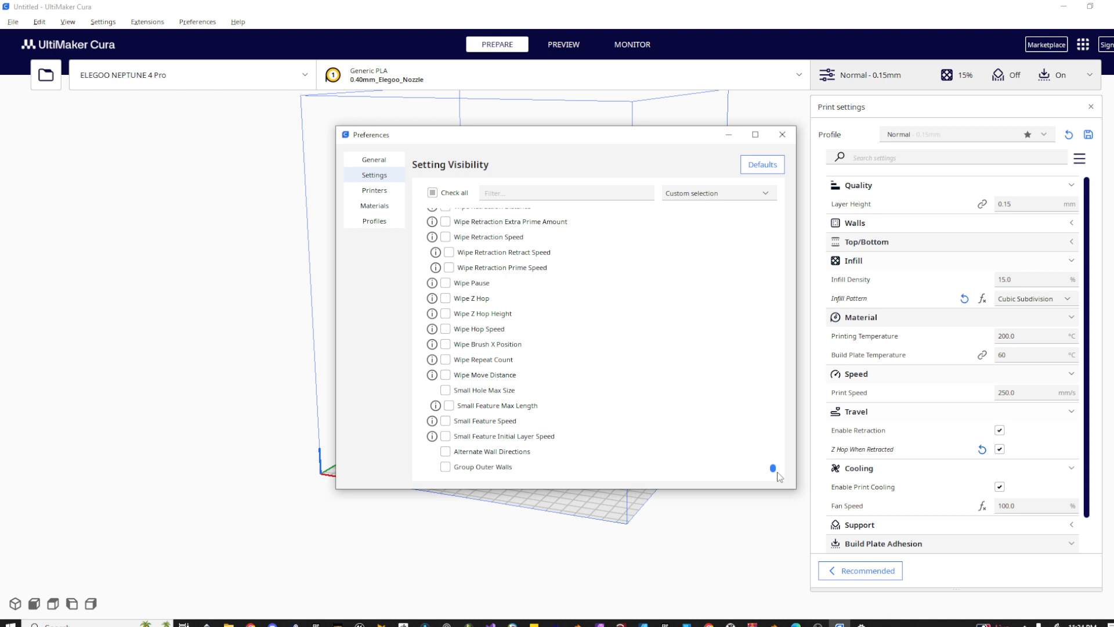
left_click_drag(779, 476, 763, 207)
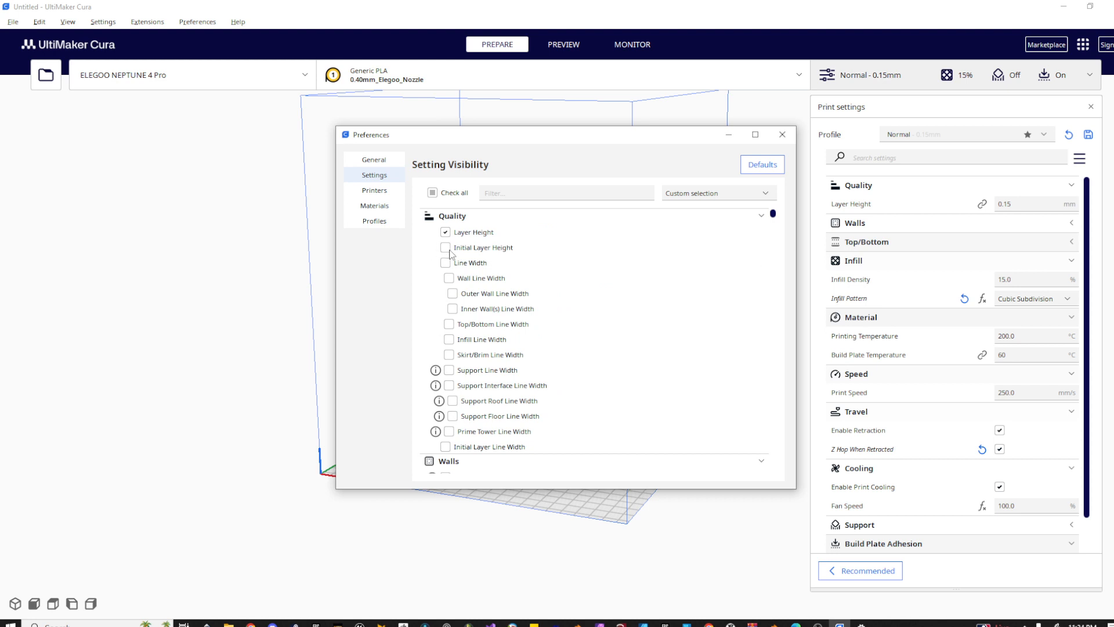
left_click(445, 249)
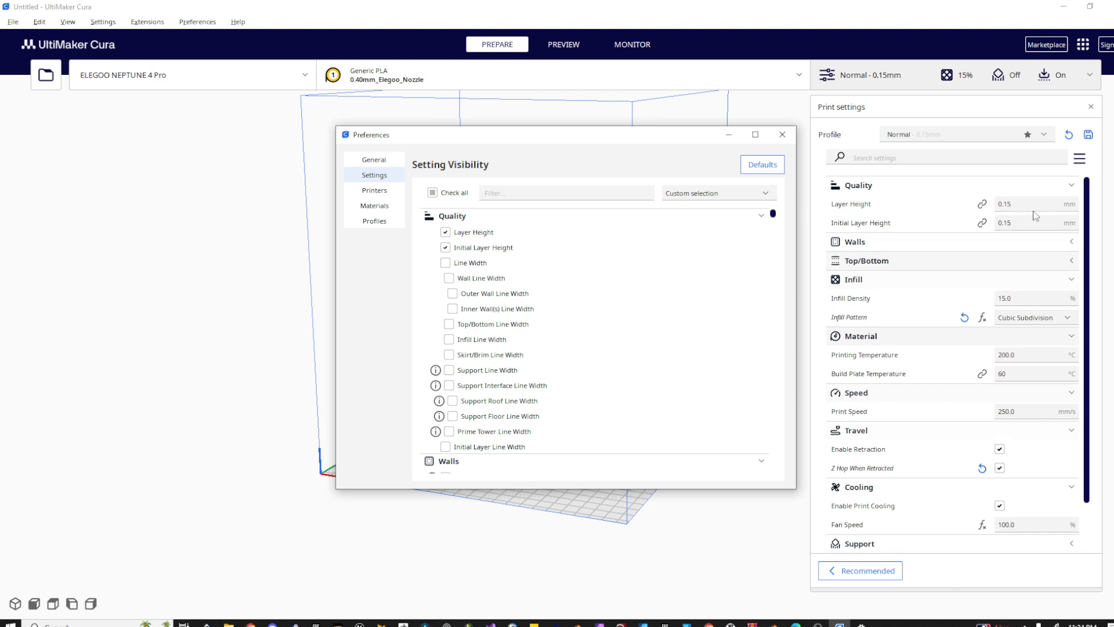
left_click(1014, 224)
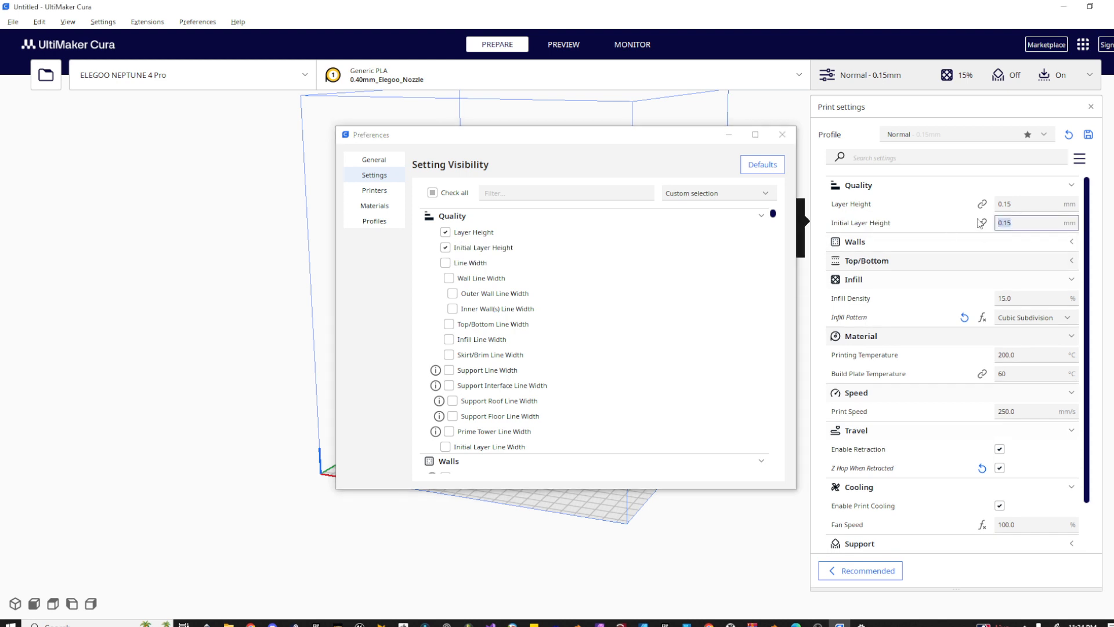
type(".2")
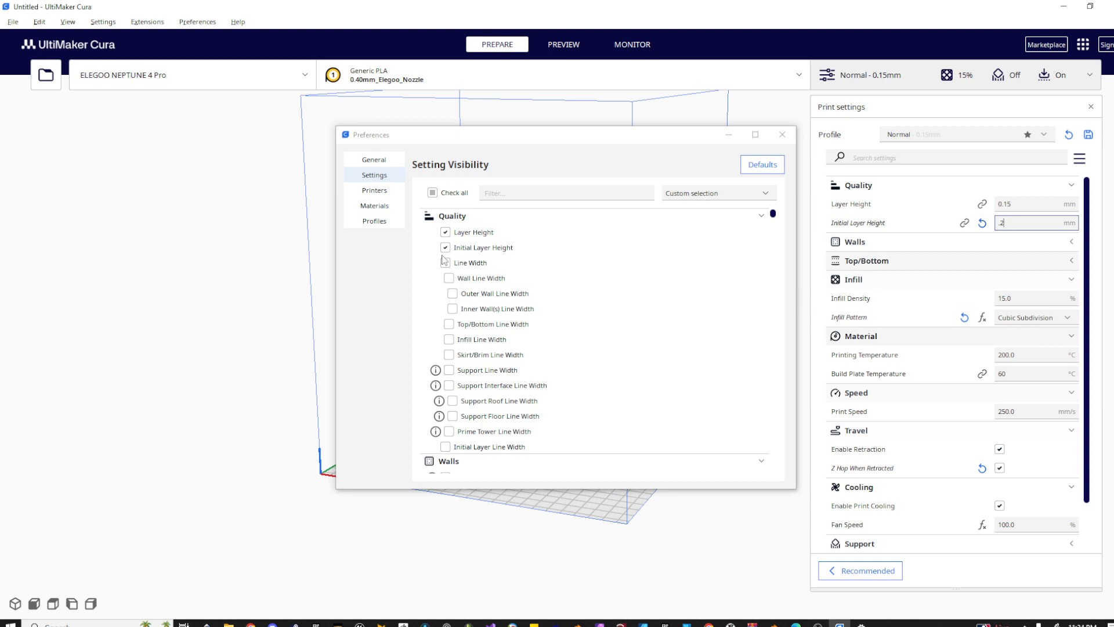
- Examine the line width entries in the Quality visibility list, and reset Initial Layer Height to its profile default
mouse_move(470, 265)
scroll(577, 350, "down", 1)
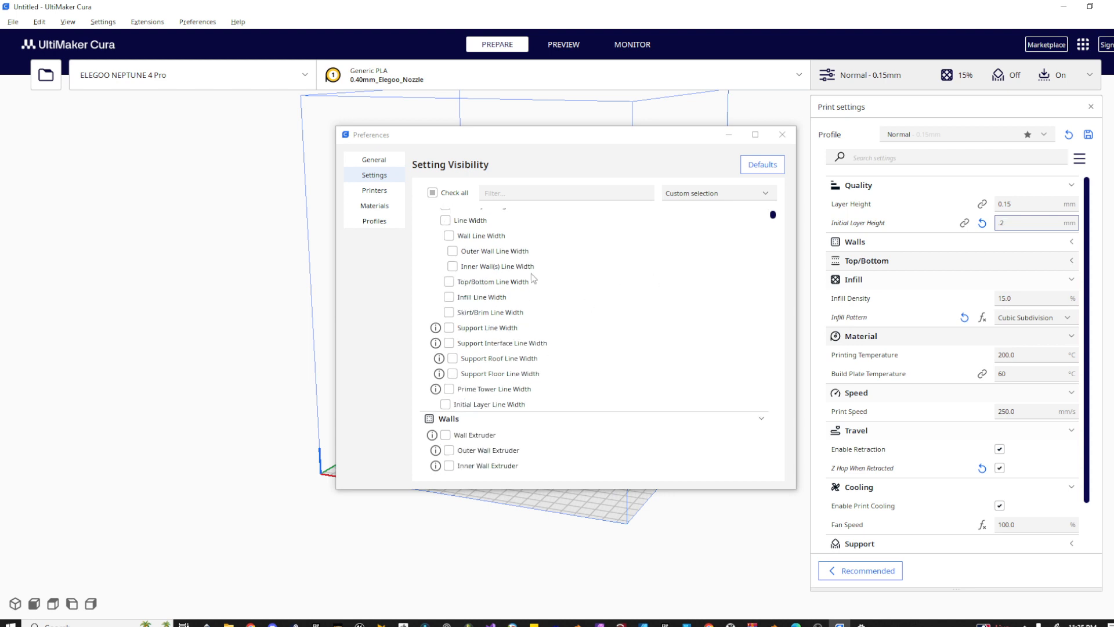
scroll(531, 273, "up", 1)
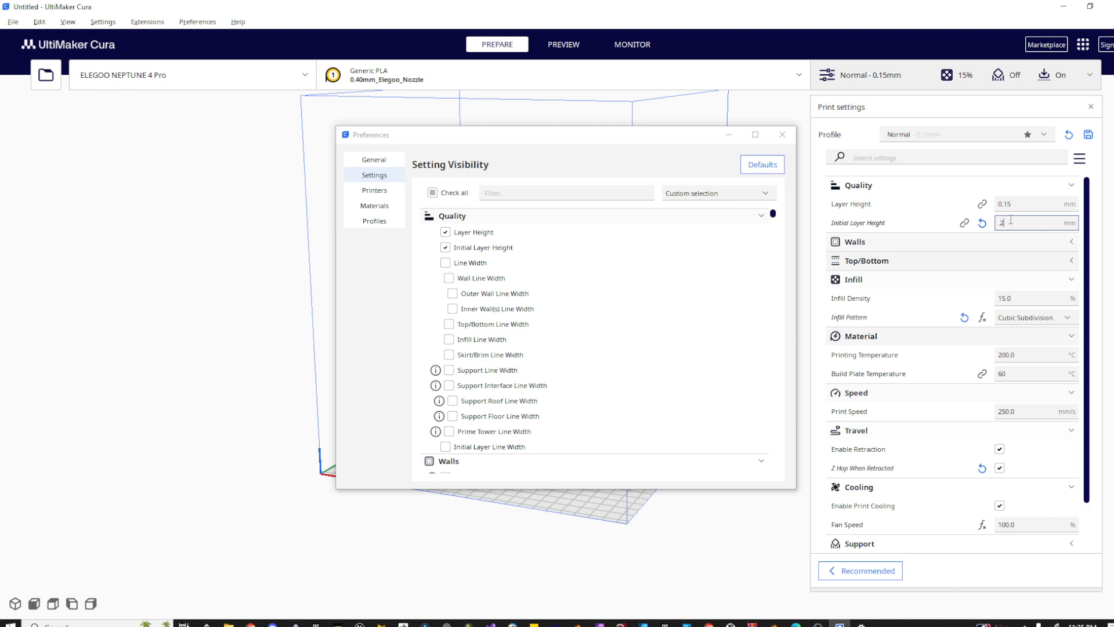
left_click(981, 223)
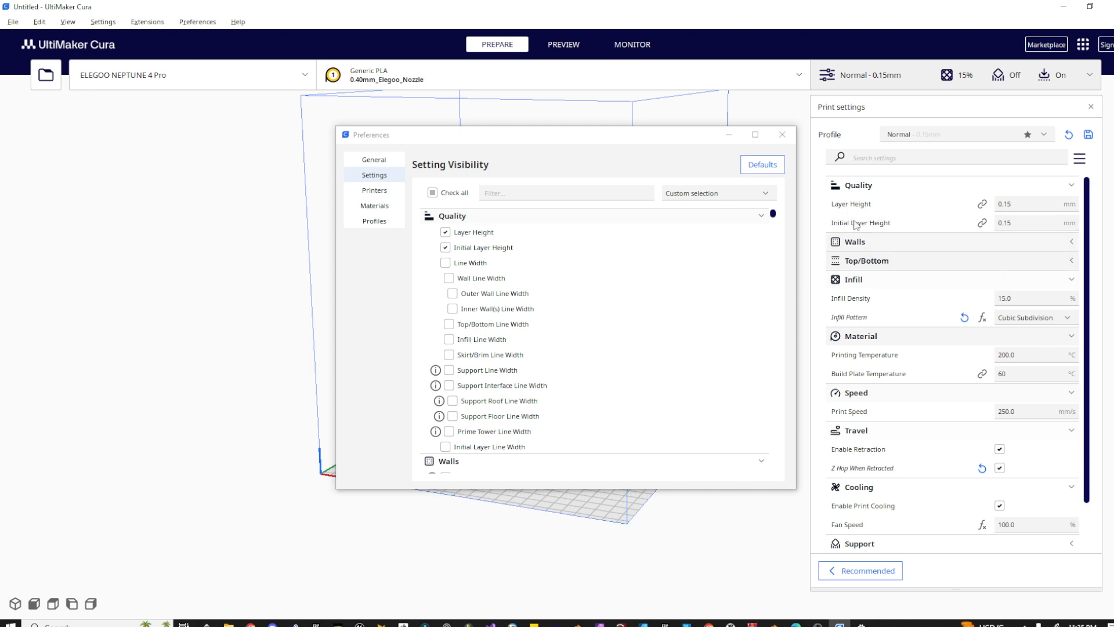
- Collapse the Quality category, expand Walls, and make Wall Ordering visible in the Walls settings
scroll(499, 291, "down", 5)
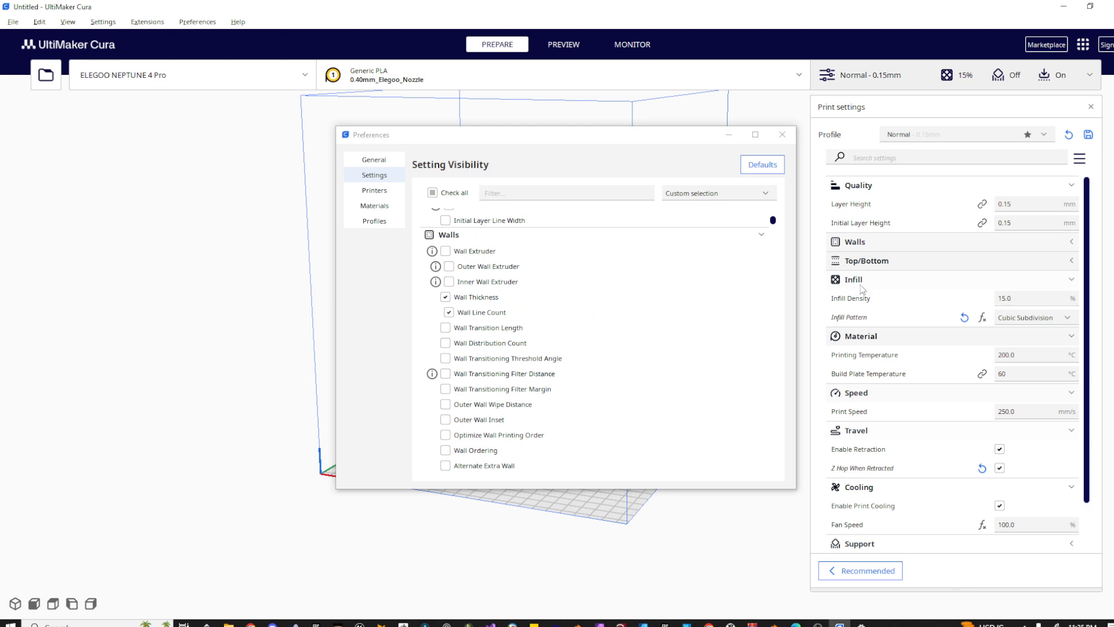
left_click(1072, 186)
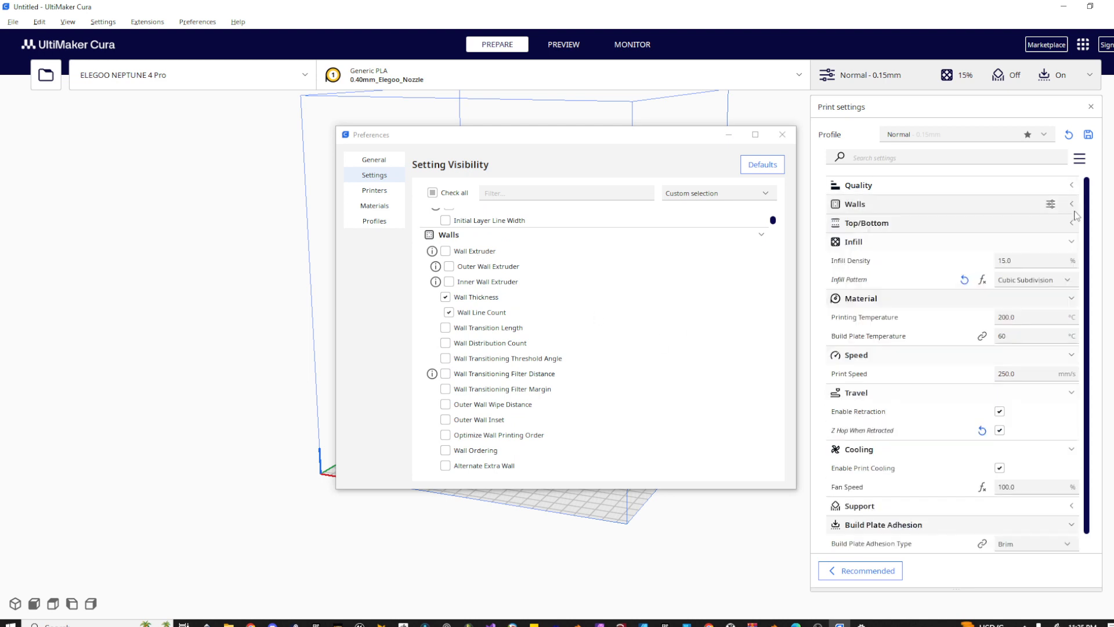
left_click(1071, 204)
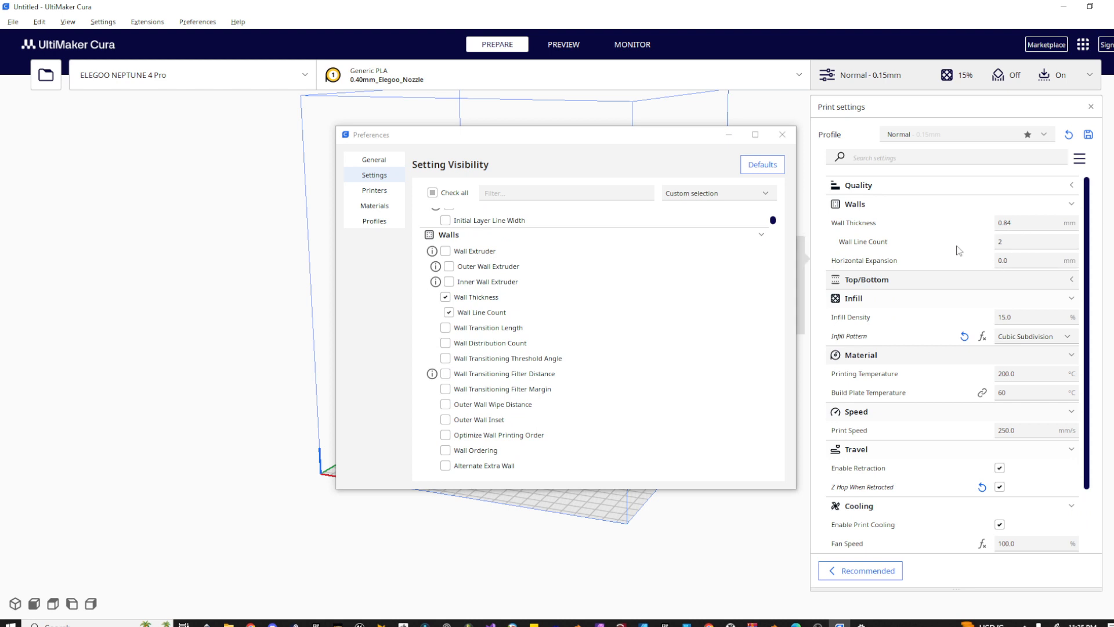
scroll(509, 385, "down", 1)
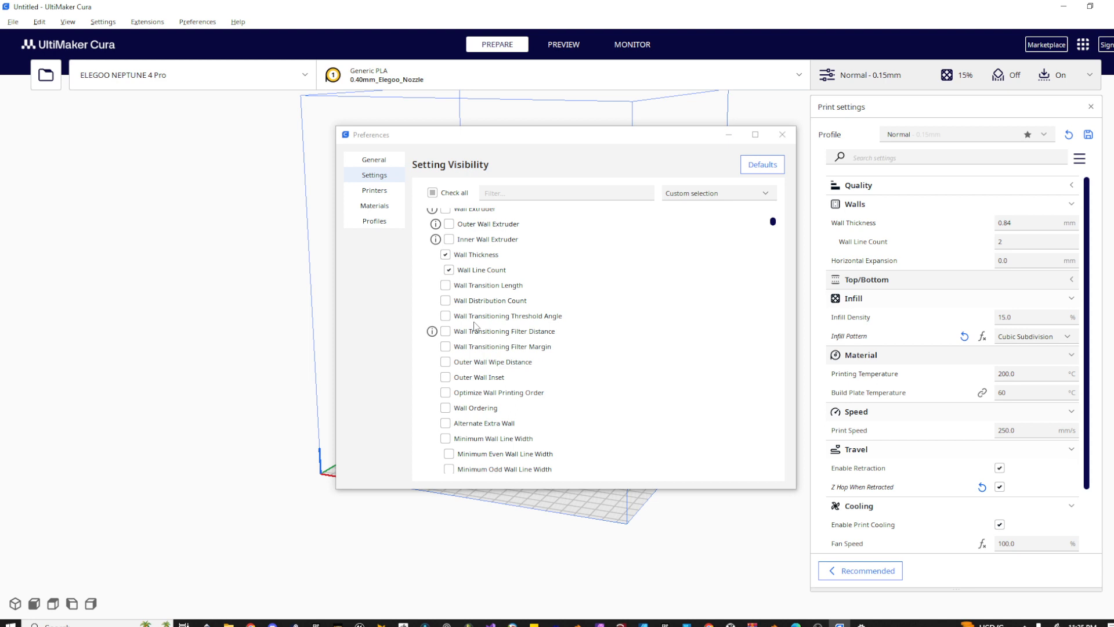
mouse_move(475, 330)
left_click(445, 408)
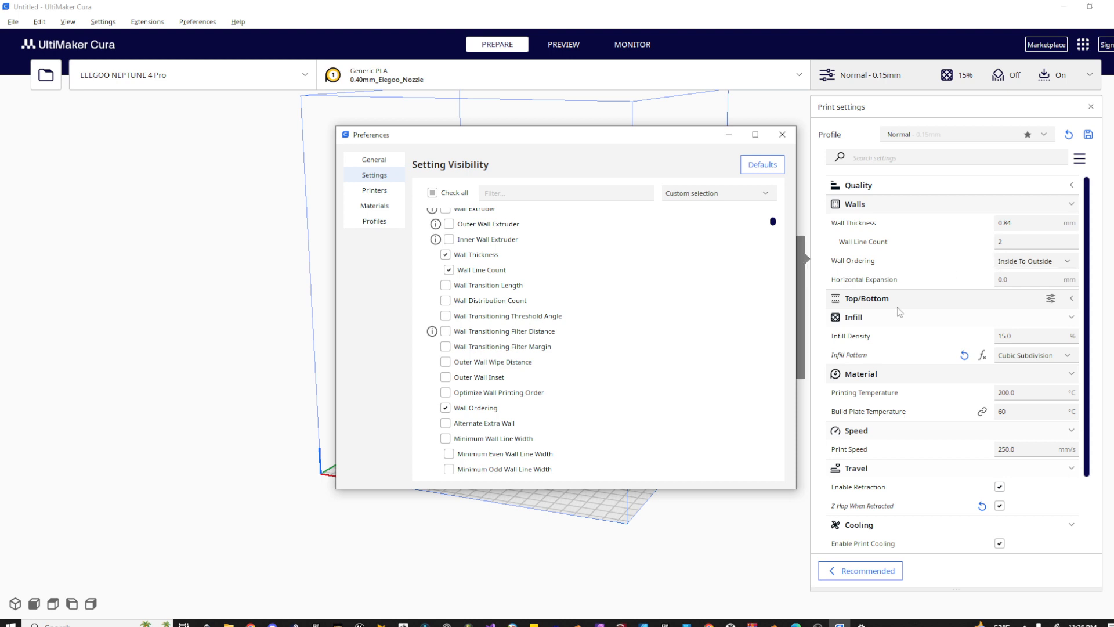
- Make Print Thin Walls visible in the Walls settings and enable it
scroll(548, 423, "down", 3)
scroll(551, 314, "down", 3)
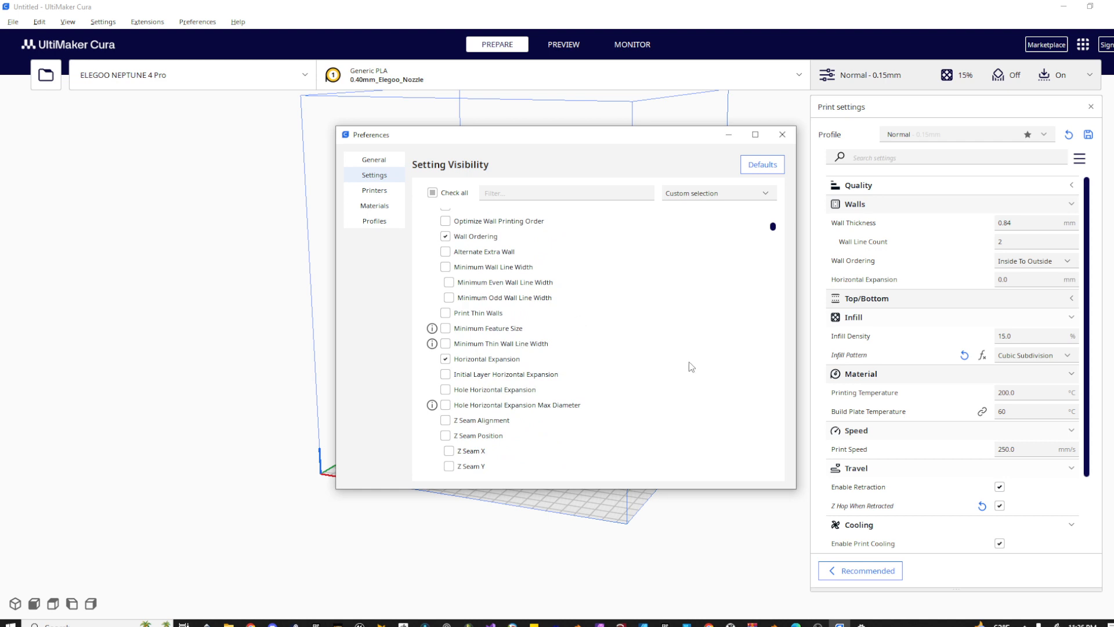
left_click(445, 313)
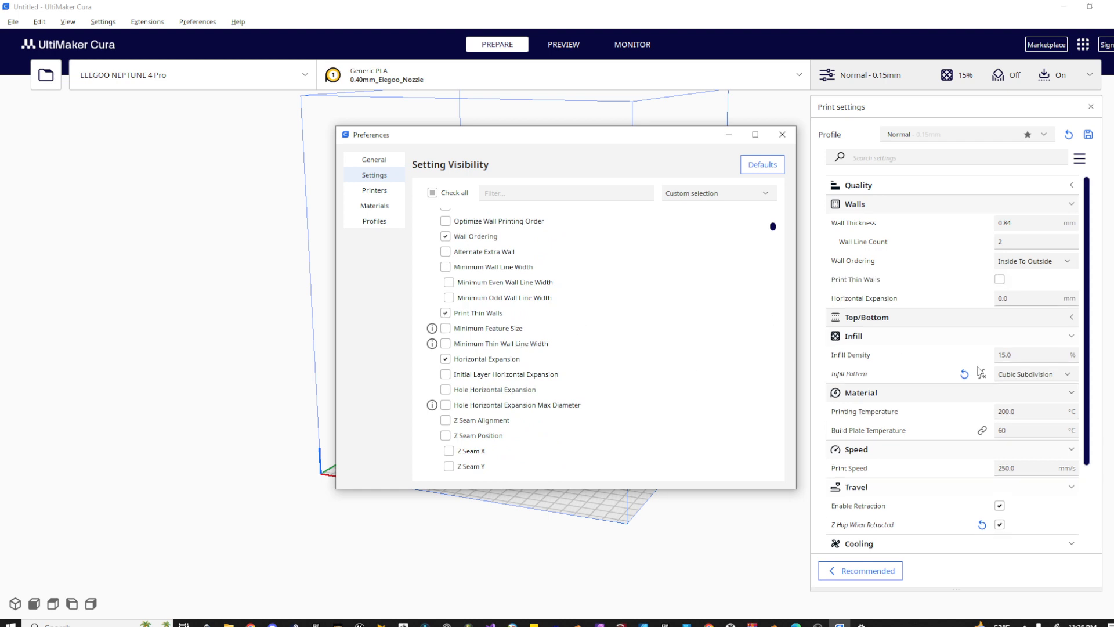
left_click(1001, 284)
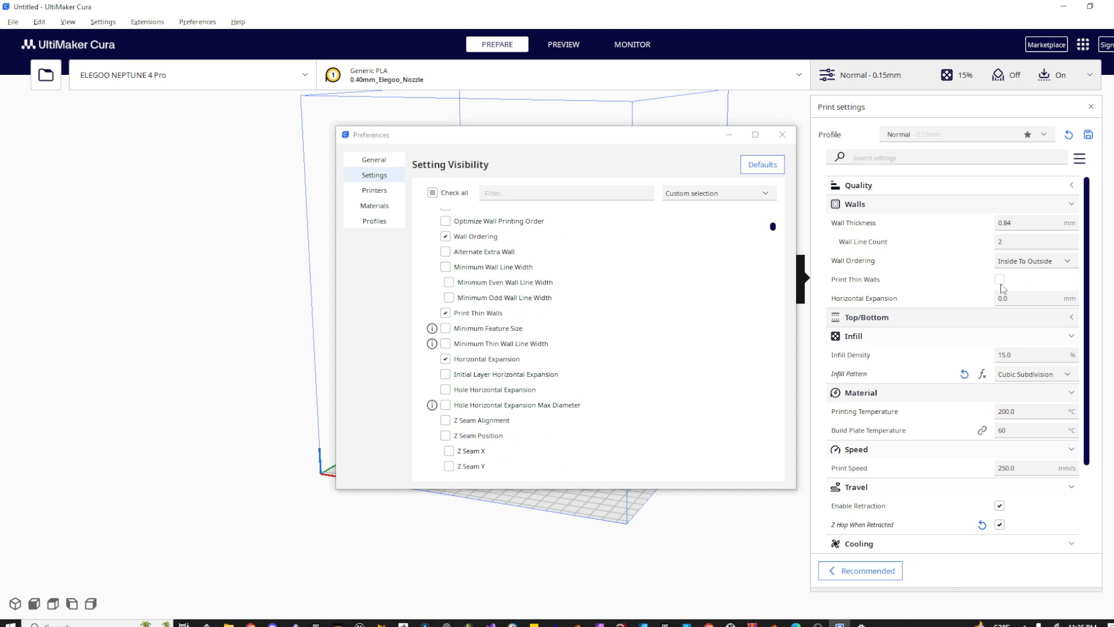
left_click(1000, 284)
- Show Z Seam Alignment temporarily to examine its options, and hide it again from the Walls settings
scroll(489, 416, "down", 5)
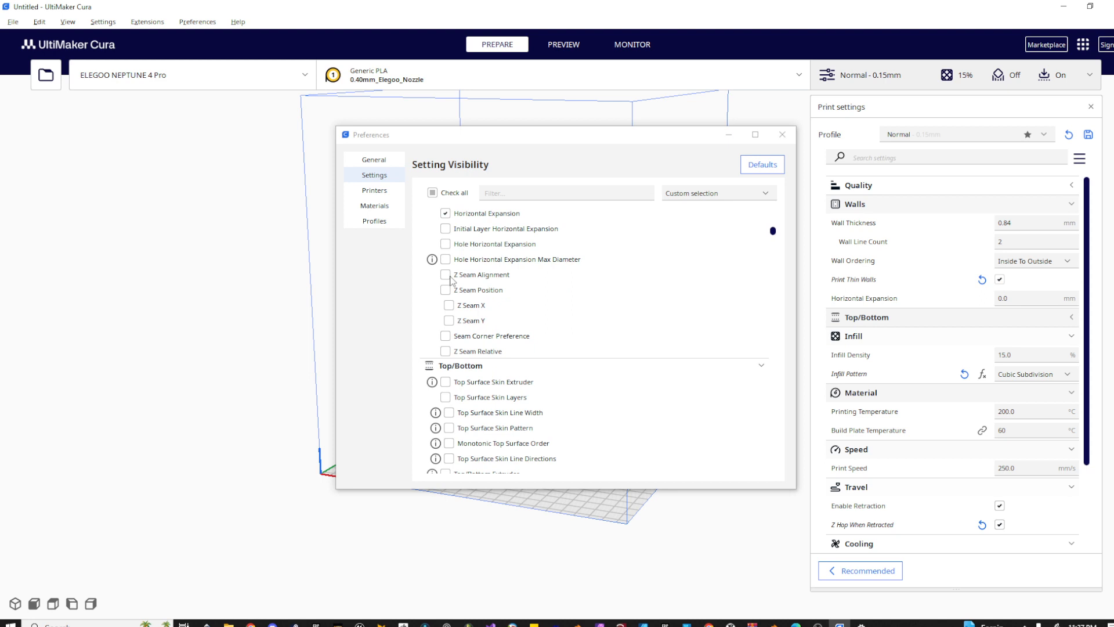
left_click(448, 276)
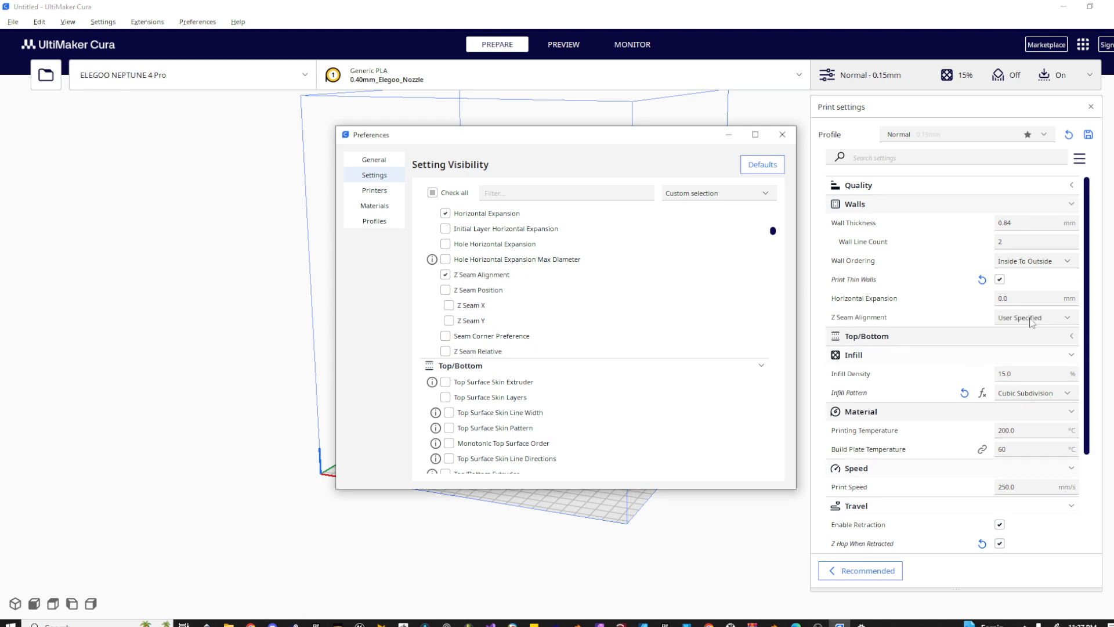
left_click(1060, 323)
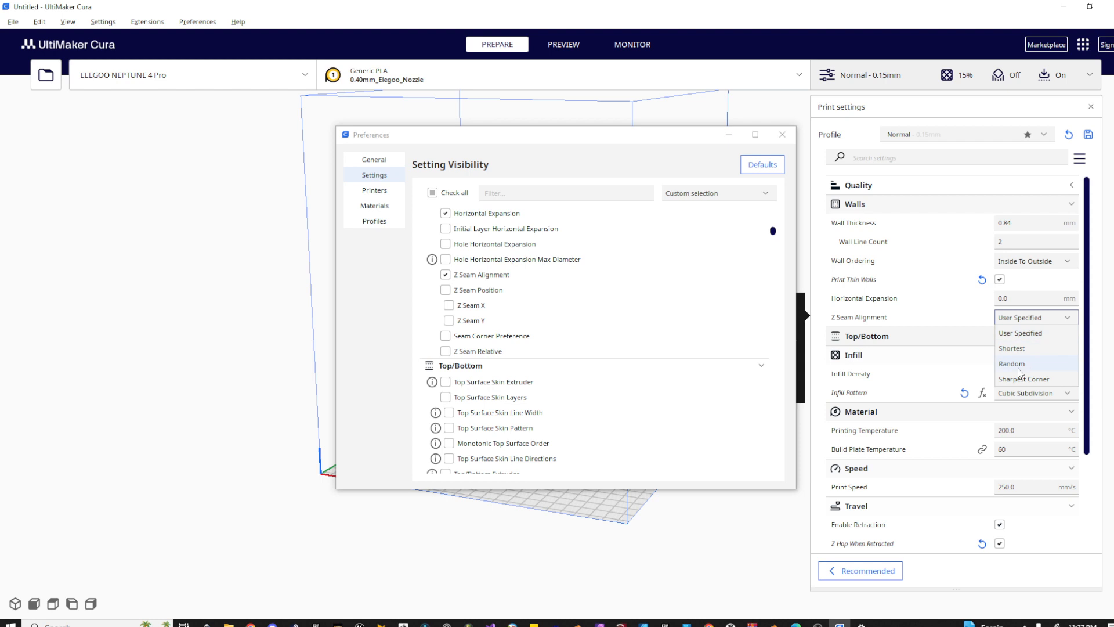
left_click(1035, 341)
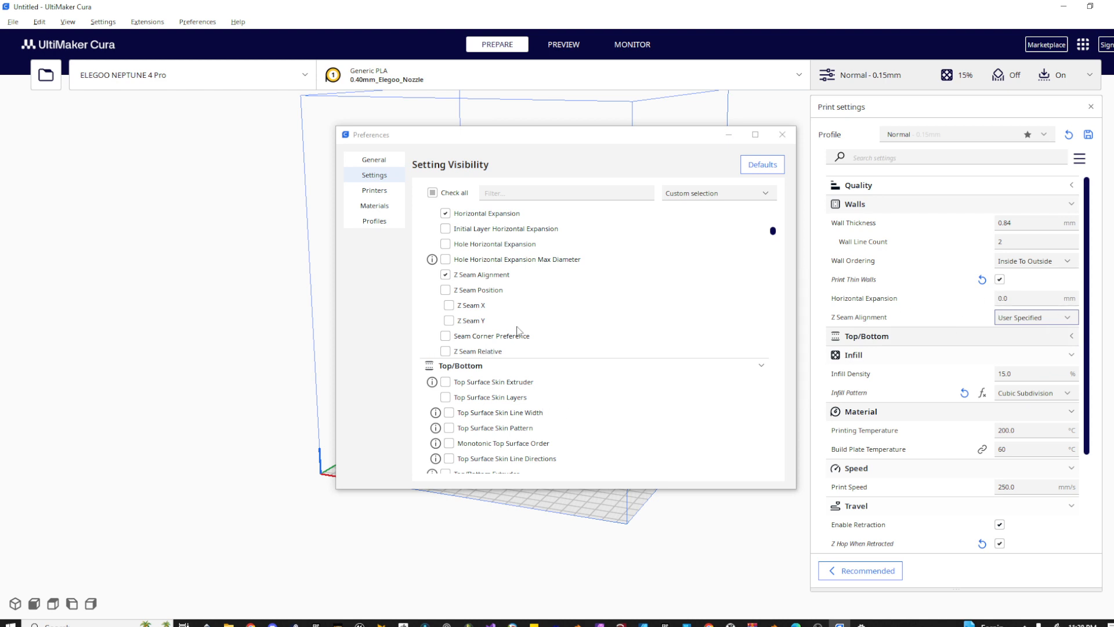
left_click(447, 276)
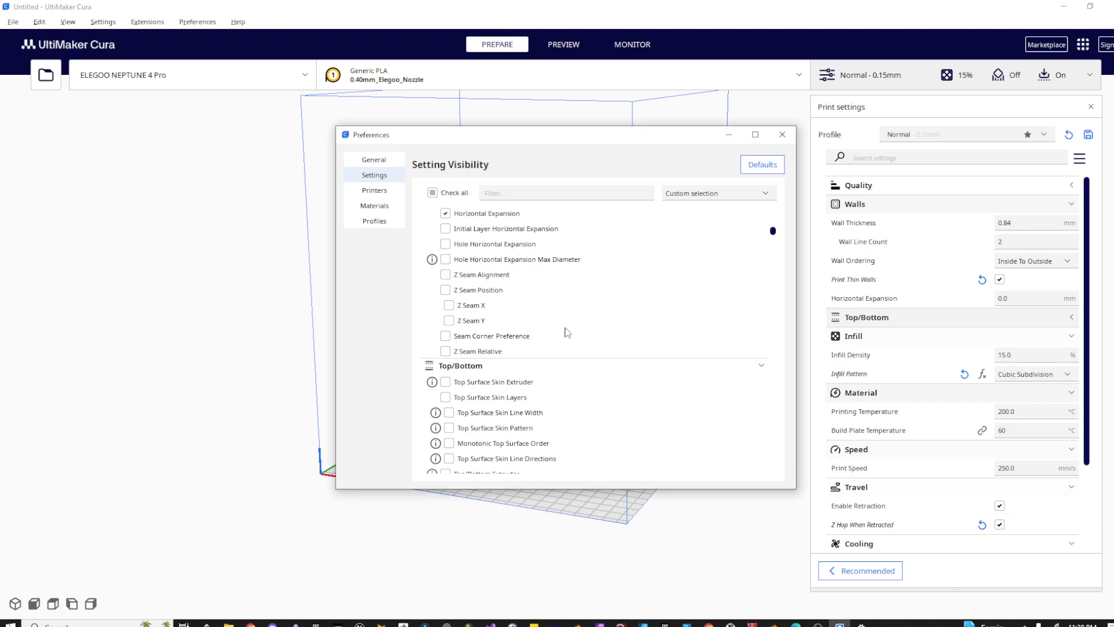
- Examine the available Top/Bottom, ironing, Infill and Material entries in the setting visibility list
scroll(583, 400, "down", 6)
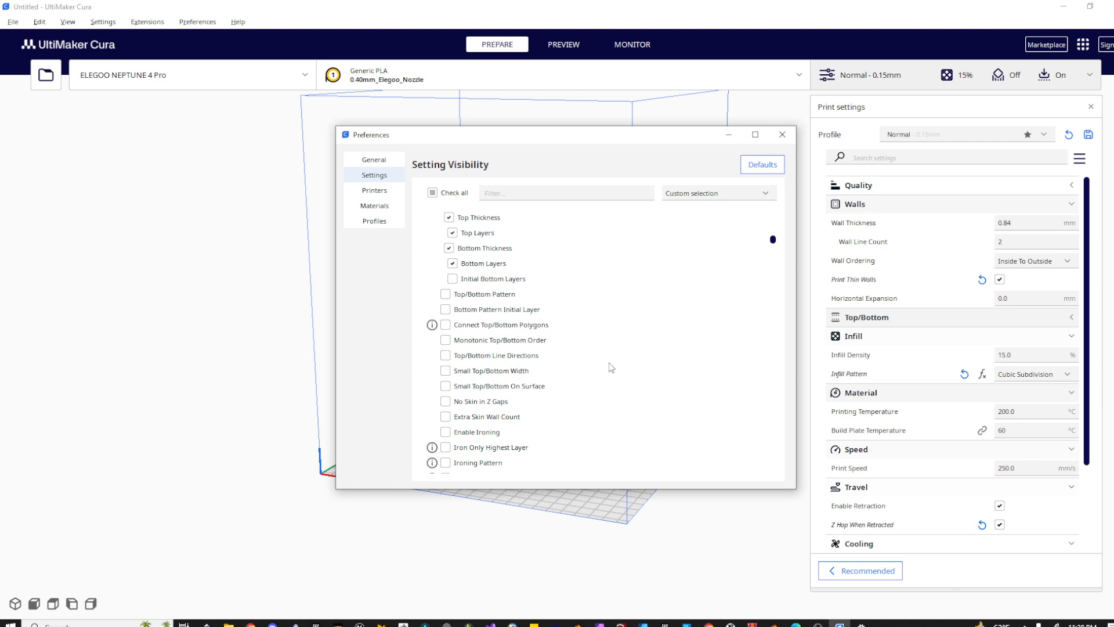
scroll(575, 362, "down", 5)
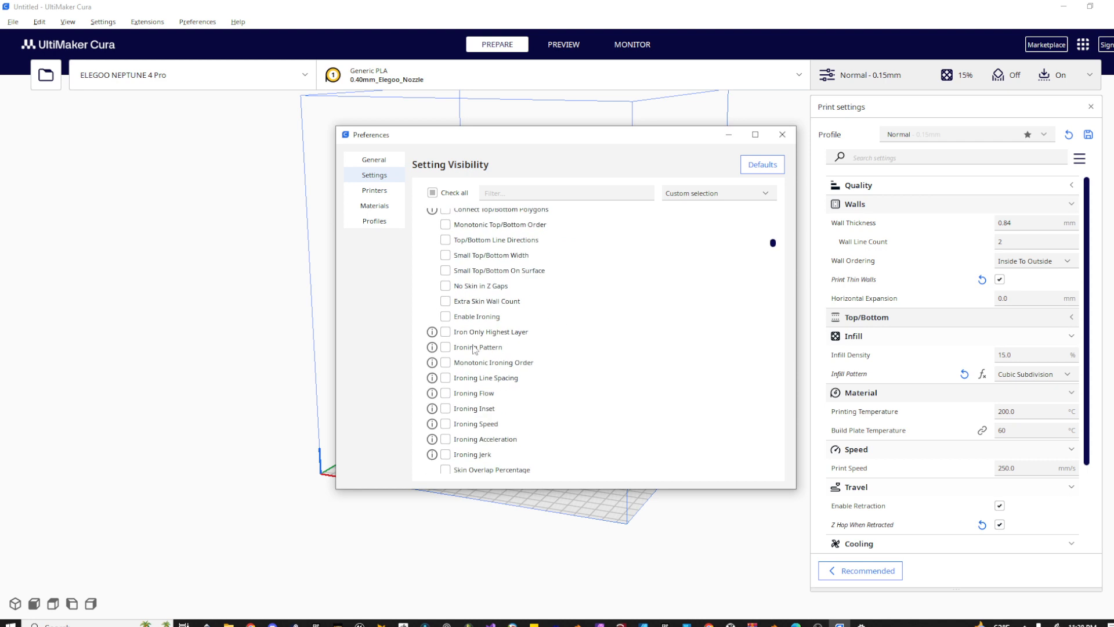
scroll(491, 362, "down", 5)
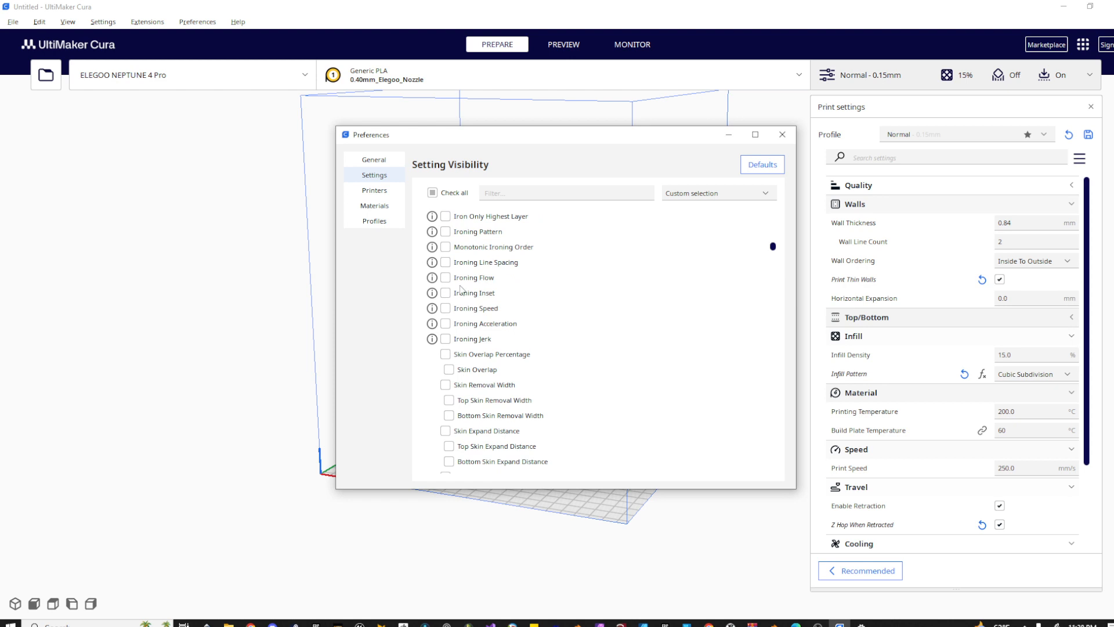
mouse_move(461, 293)
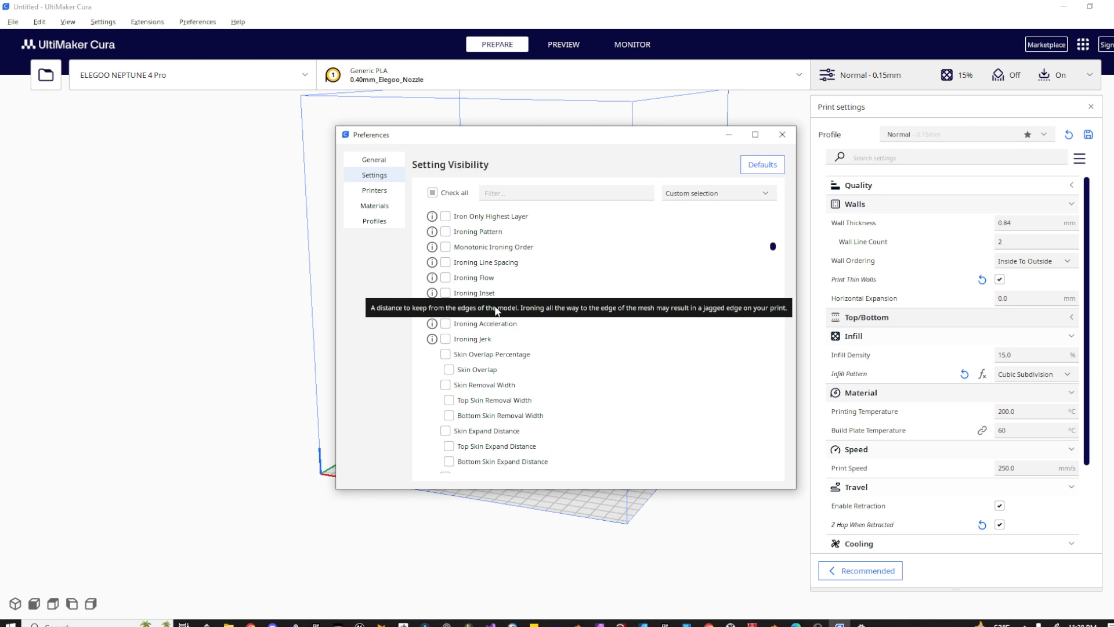
scroll(507, 340, "down", 3)
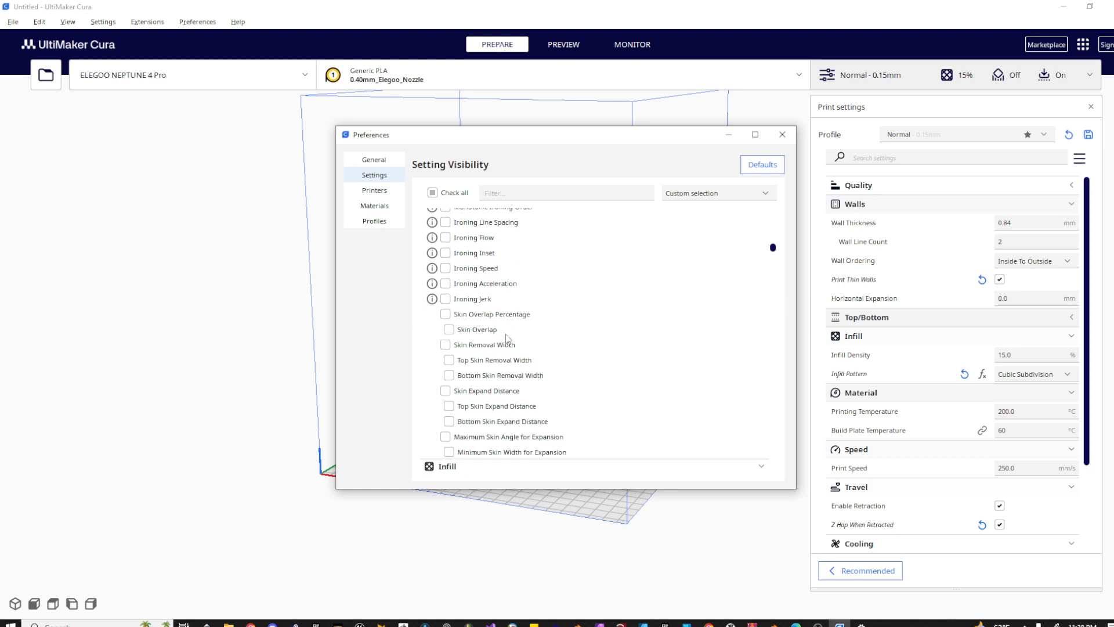
scroll(497, 321, "down", 5)
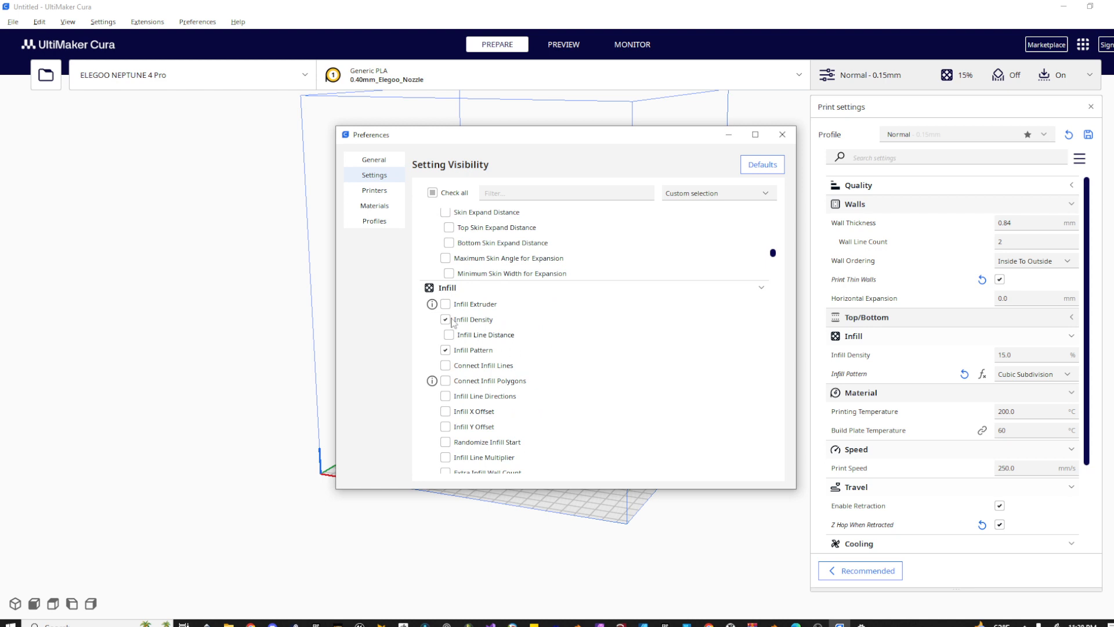
scroll(500, 362, "down", 3)
scroll(500, 362, "down", 2)
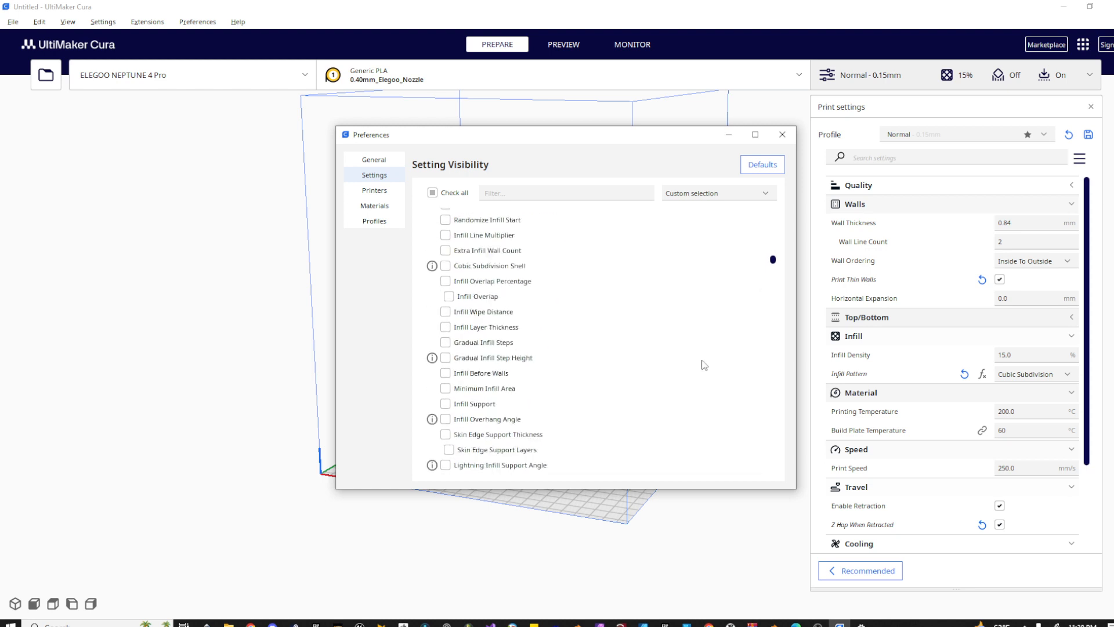
scroll(552, 391, "down", 3)
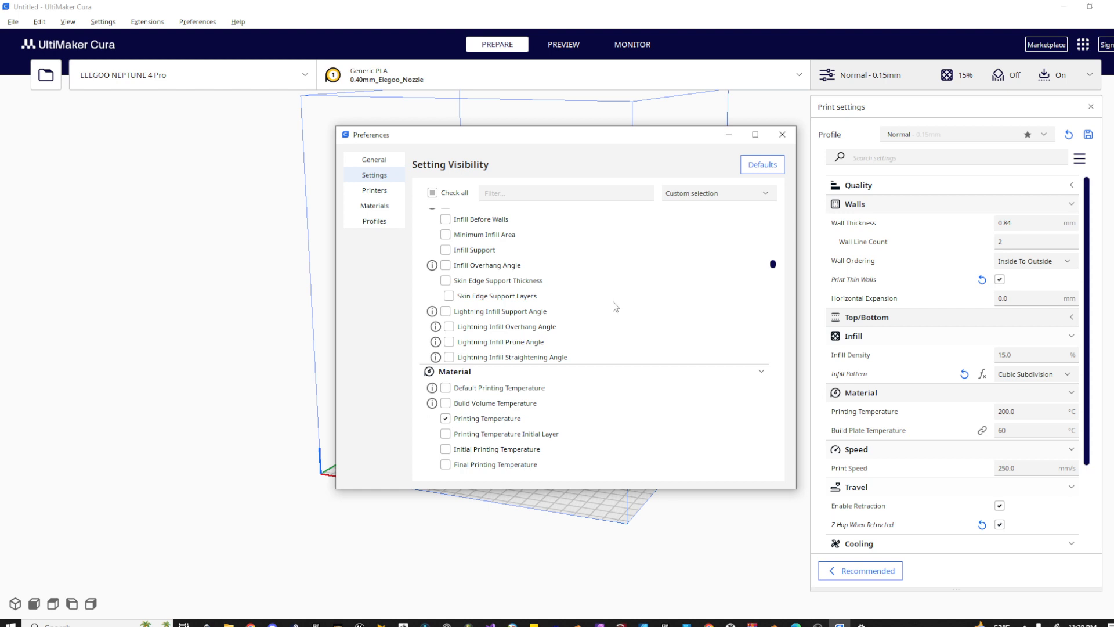
scroll(520, 308, "up", 3)
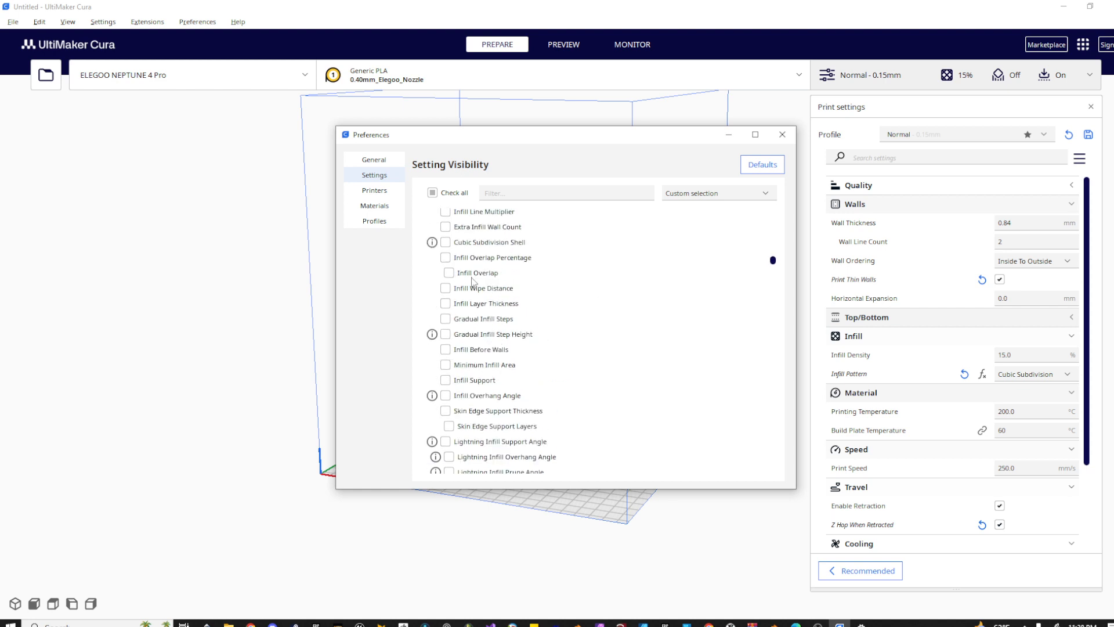
scroll(544, 378, "down", 3)
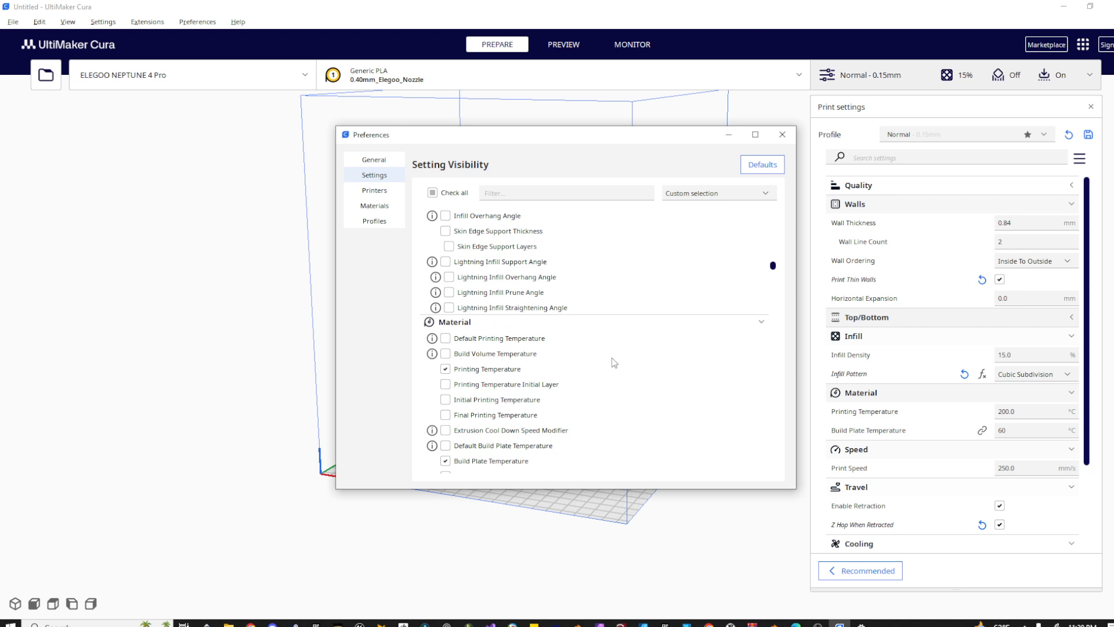
scroll(487, 330, "down", 3)
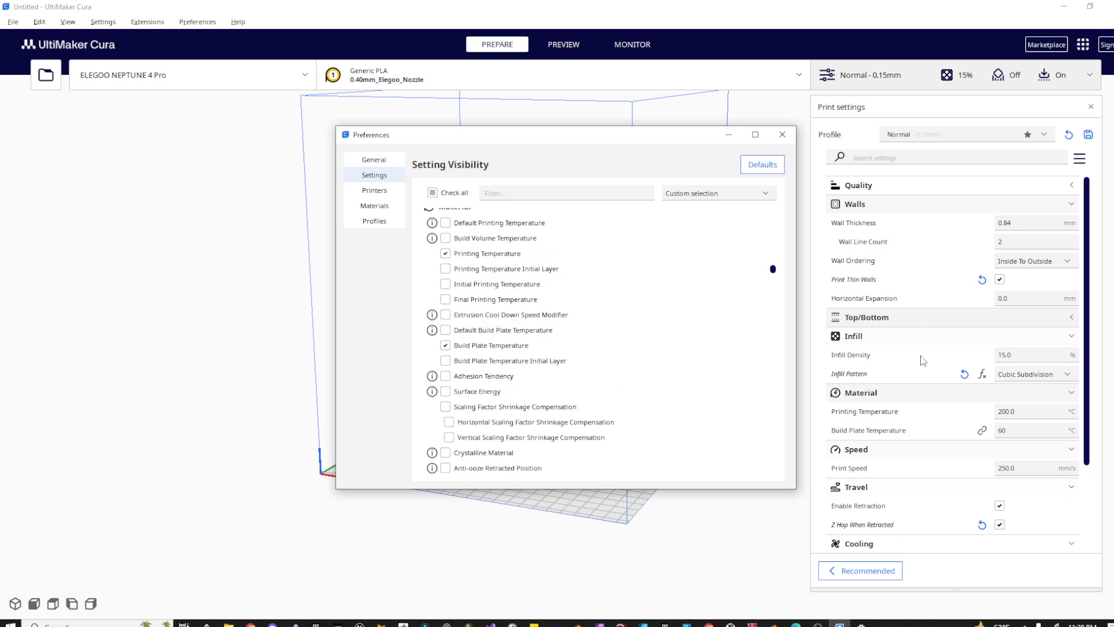
- Collapse the Walls, Top/Bottom, Infill, Speed, Travel, Cooling and Build Plate Adhesion categories, leaving only Material expanded
left_click(1071, 205)
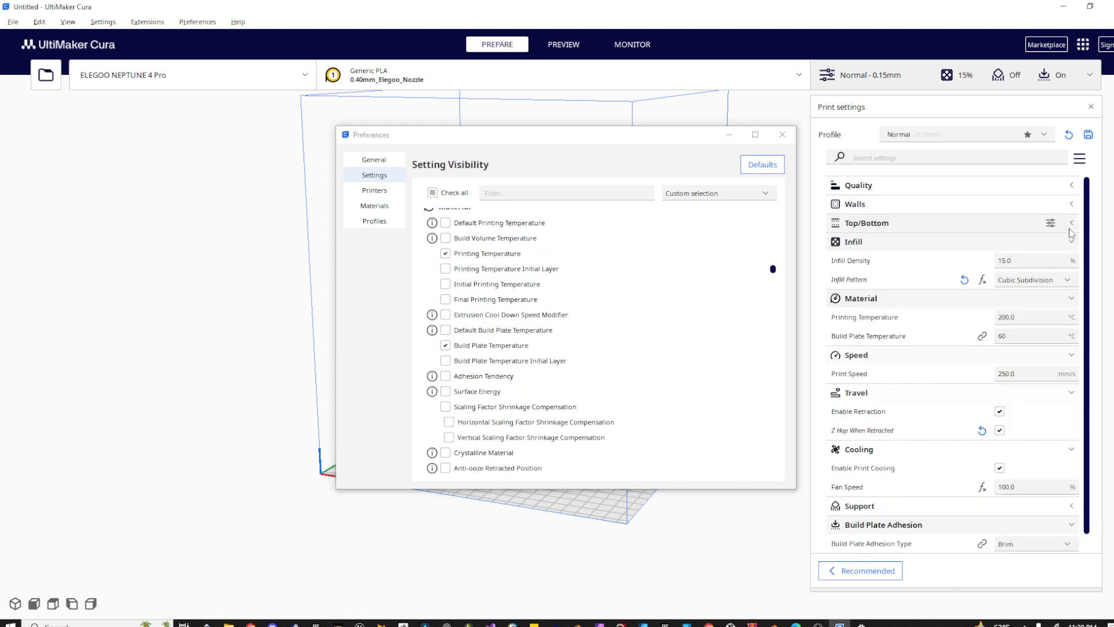
left_click(1071, 225)
left_click(1071, 337)
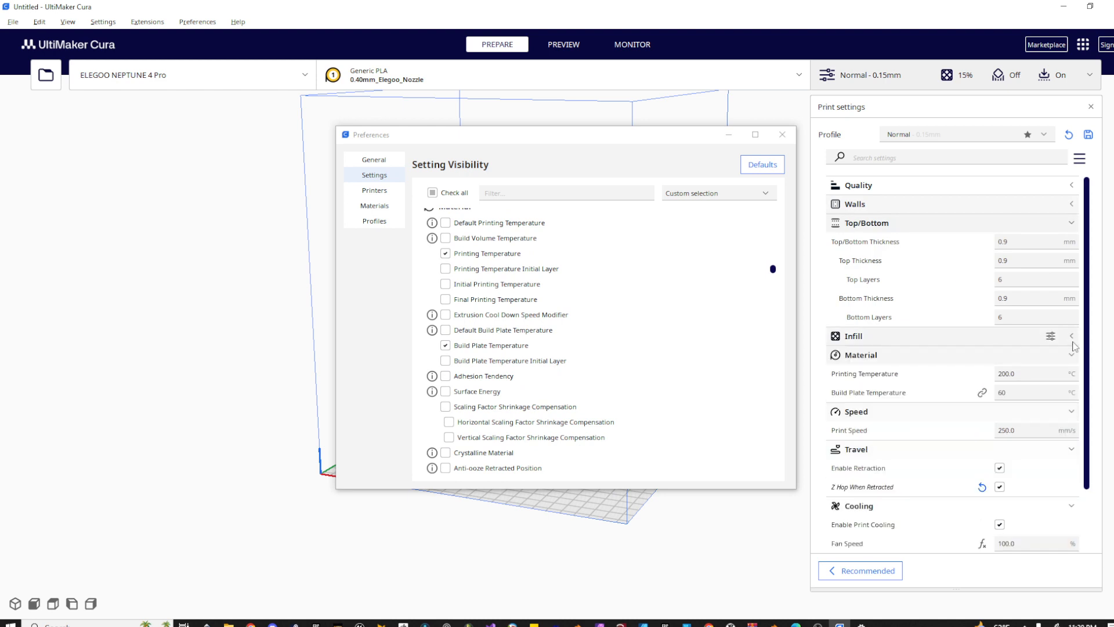
left_click(1071, 411)
left_click(1071, 430)
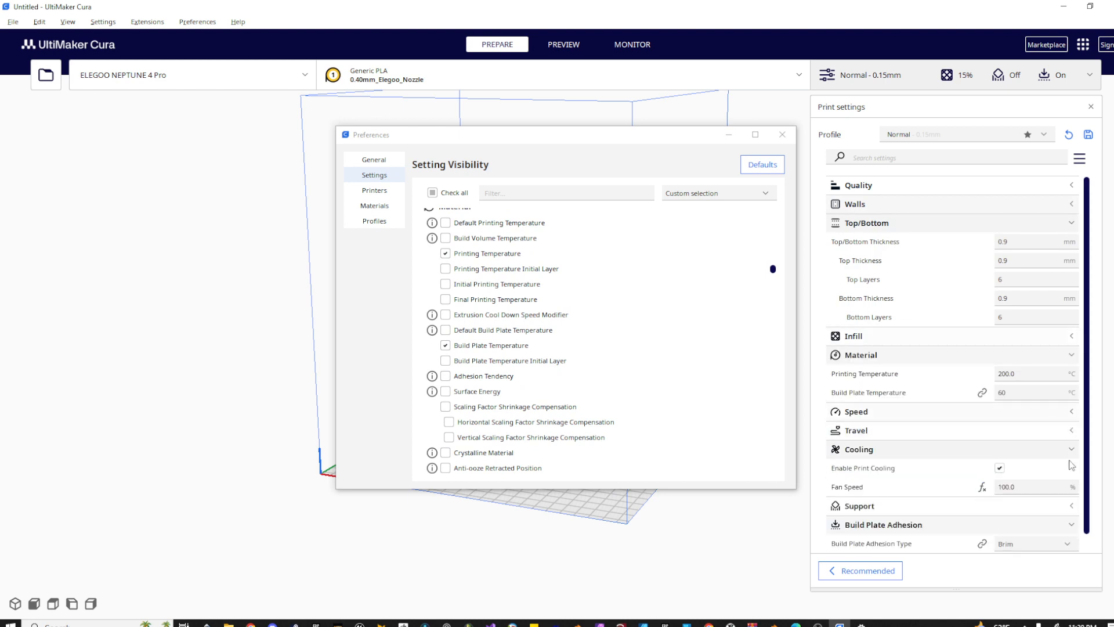
left_click(1071, 449)
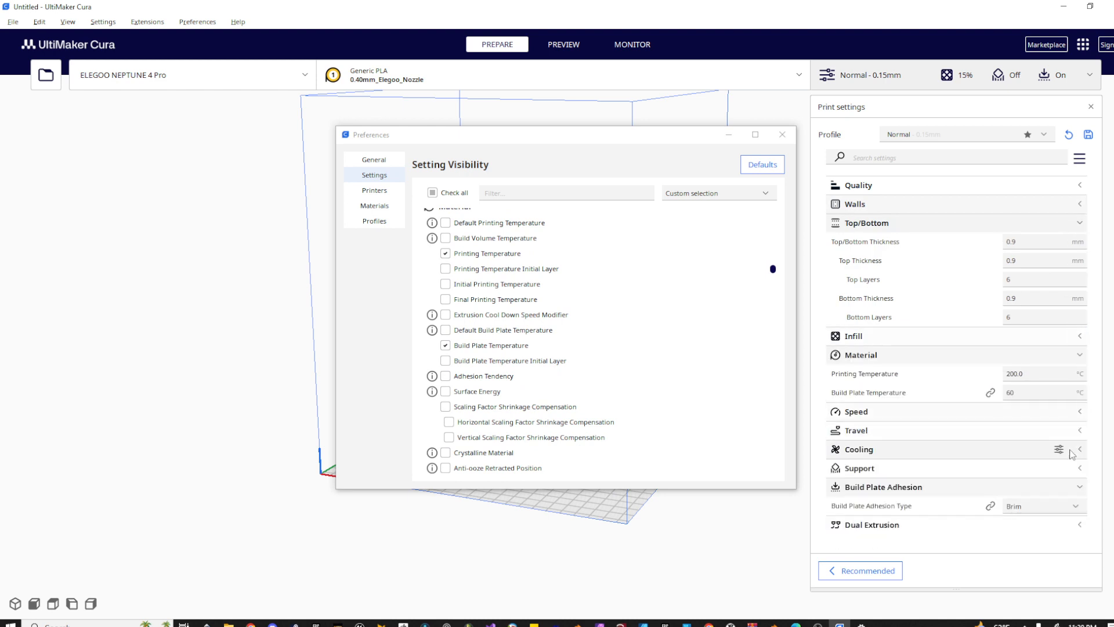
left_click(1080, 487)
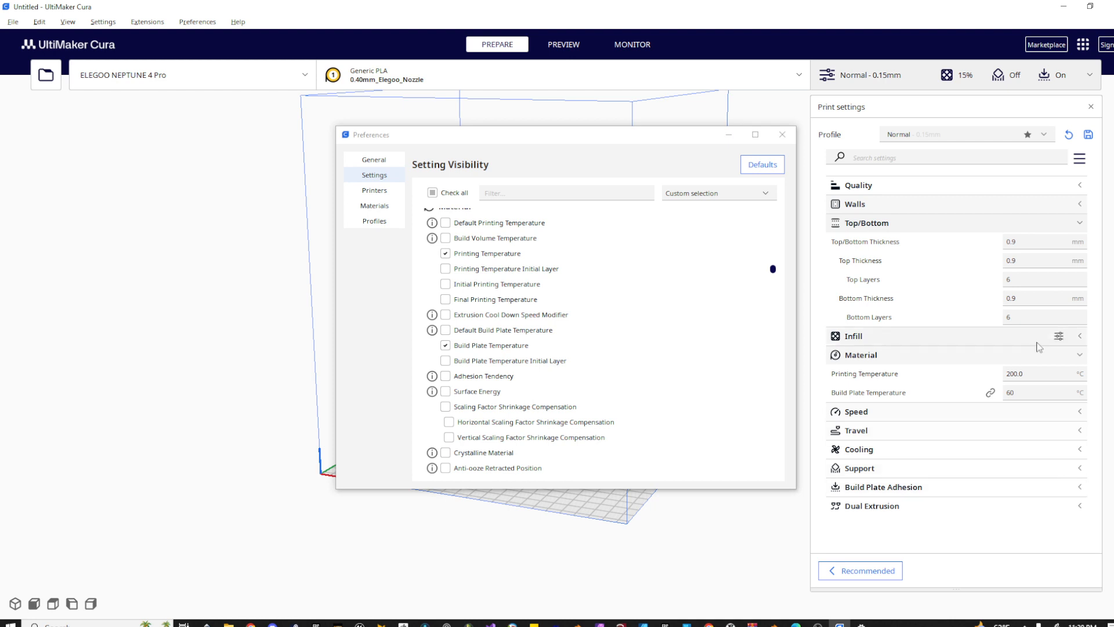
left_click(1078, 222)
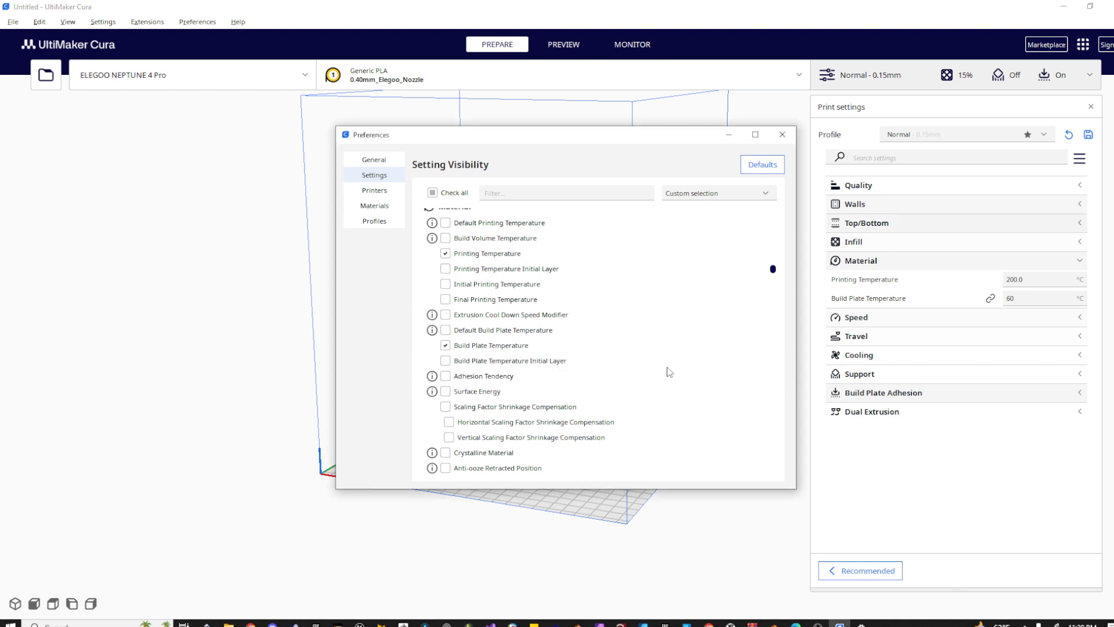
- Make Build Plate Temperature Initial Layer visible in the Material settings, and set Build Plate Temperature to 75 °C
left_click(445, 360)
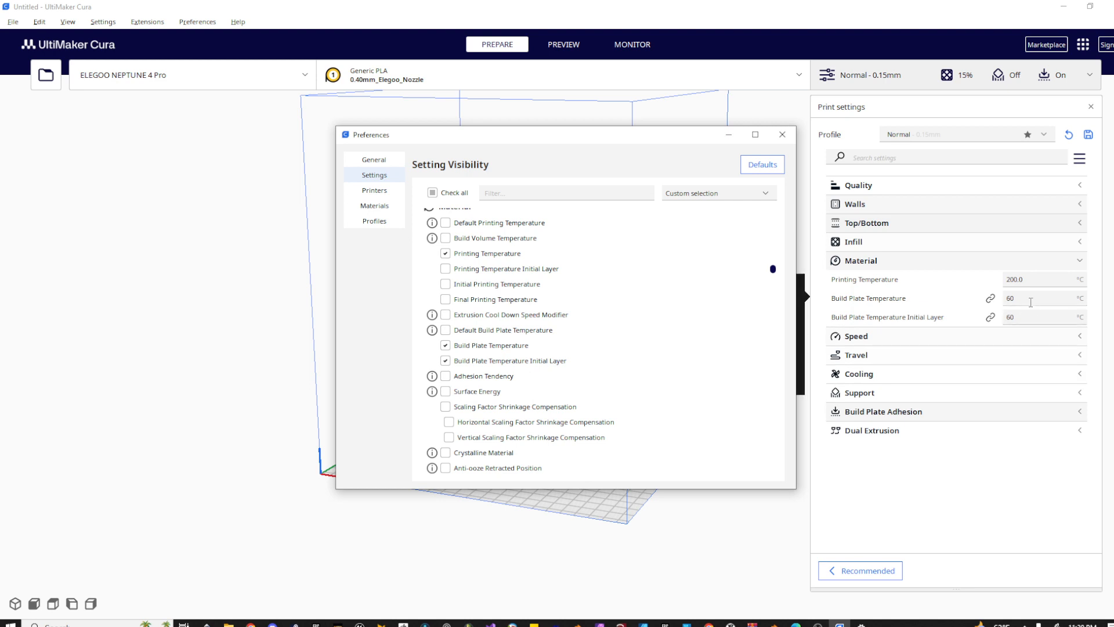
left_click(1028, 299)
type("75")
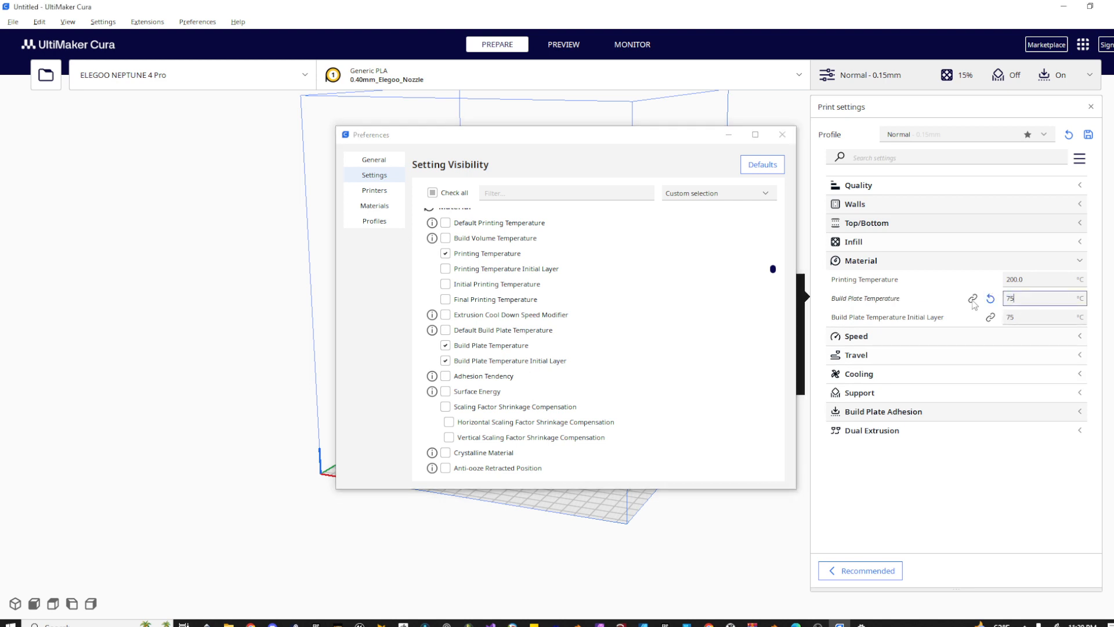
- Set Build Plate Temperature Initial Layer to 77 °C in the Material settings
left_click(1002, 318)
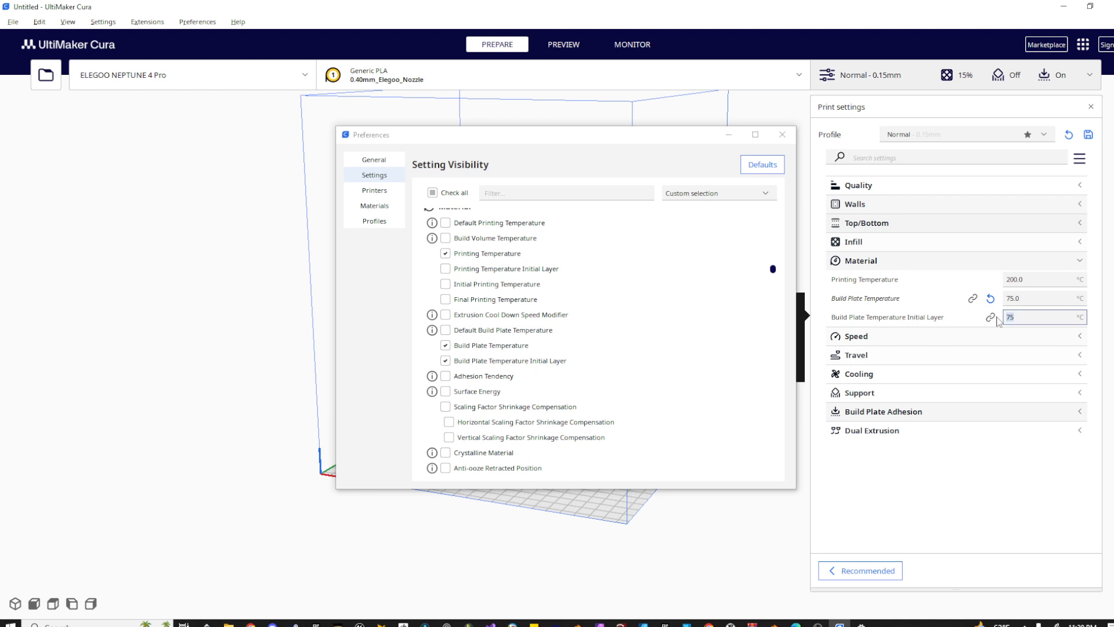
type("7")
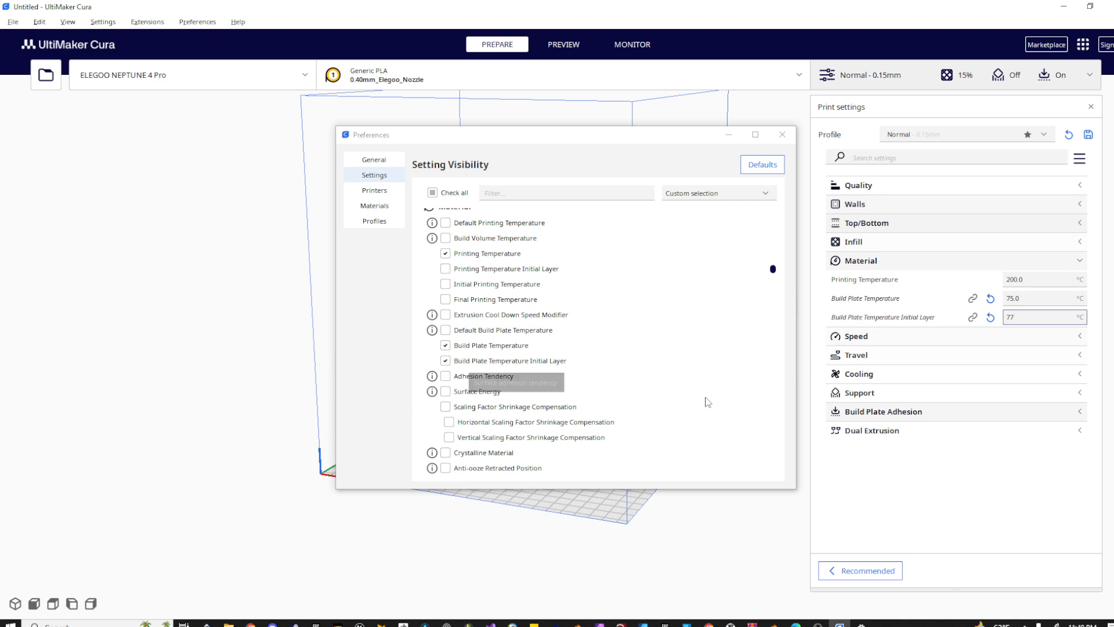
- Bring the Speed section of the setting visibility list into view, and in the print settings collapse Material and expand Speed
scroll(638, 422, "down", 1)
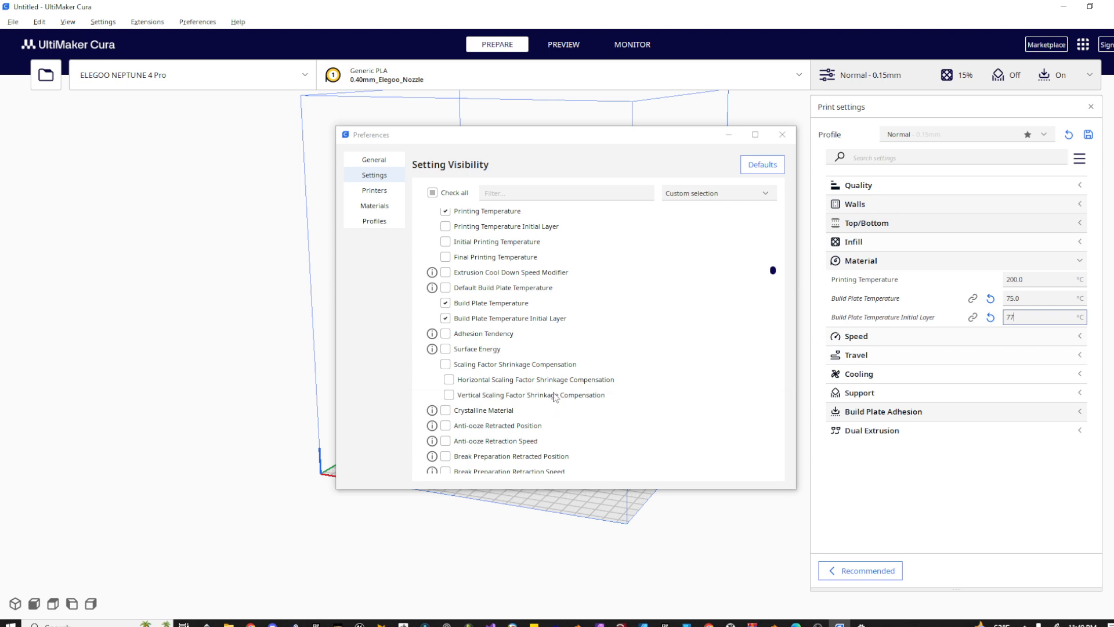
scroll(554, 397, "down", 3)
scroll(601, 360, "down", 8)
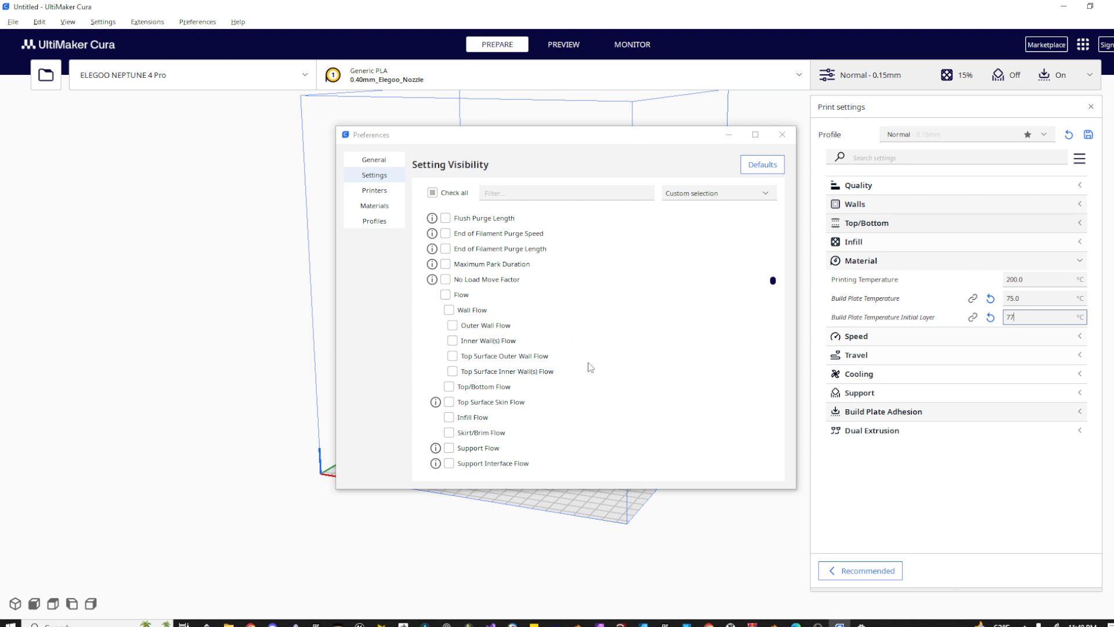
scroll(474, 358, "down", 5)
scroll(473, 356, "down", 7)
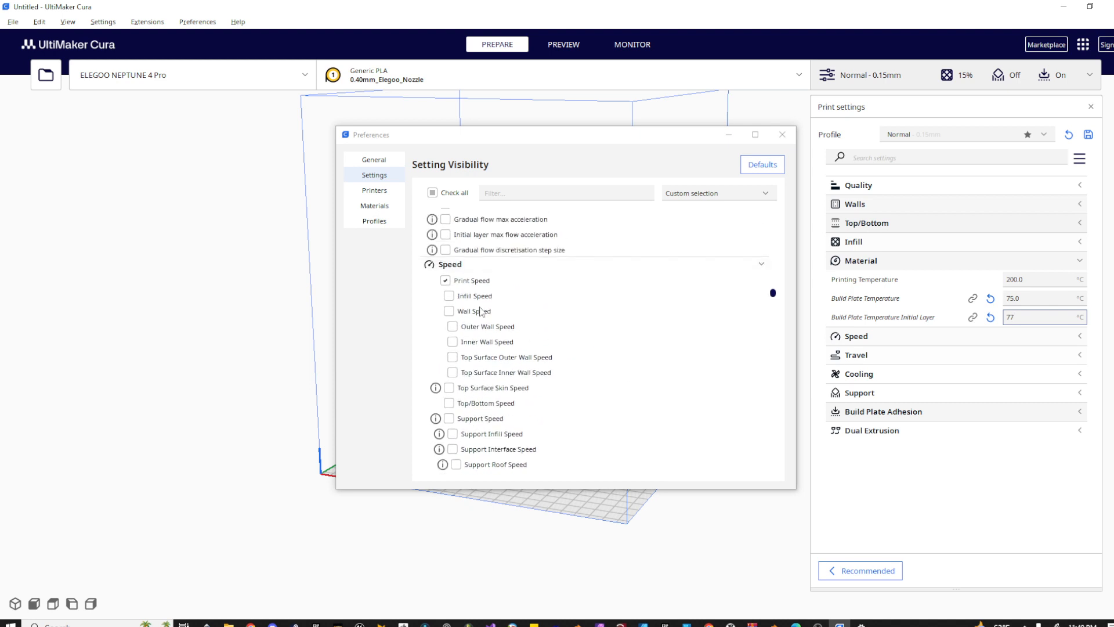
mouse_move(479, 312)
left_click(1080, 262)
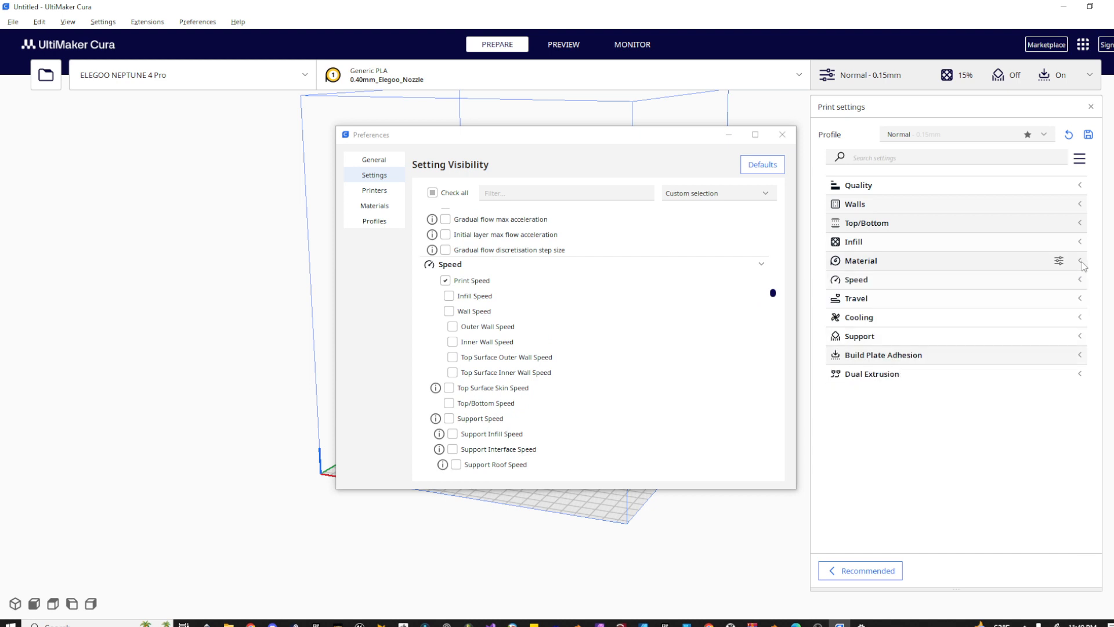
left_click(1081, 281)
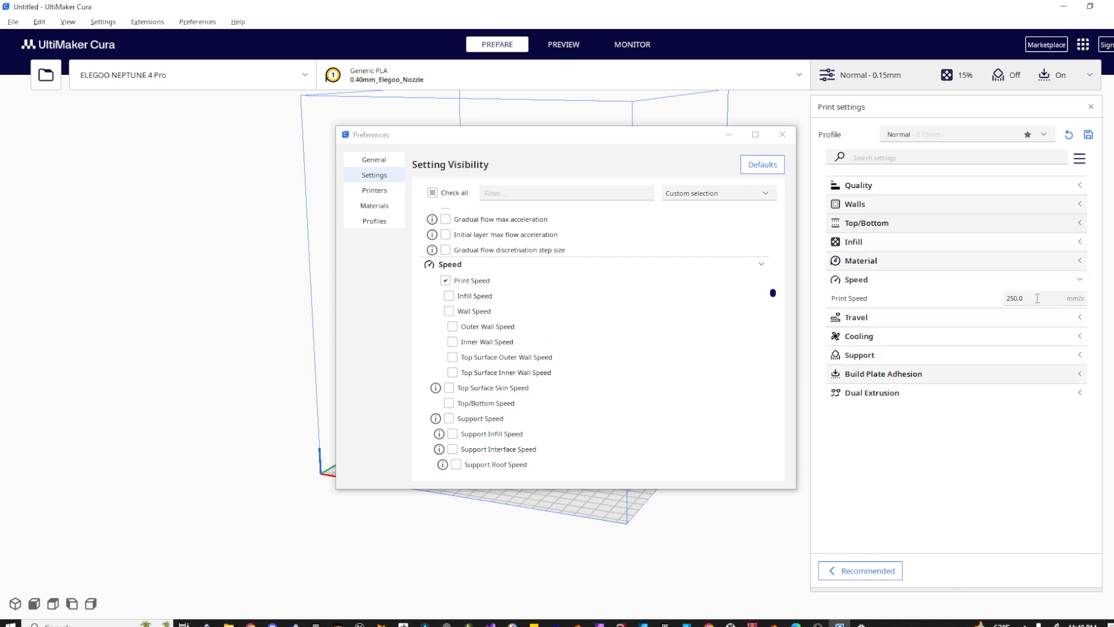
- Make Infill Speed, Wall Speed, Outer and Inner Wall Speed, and Top Surface Outer and Inner Wall Speed visible in the Speed settings
left_click(1034, 299)
left_click(449, 296)
left_click(449, 311)
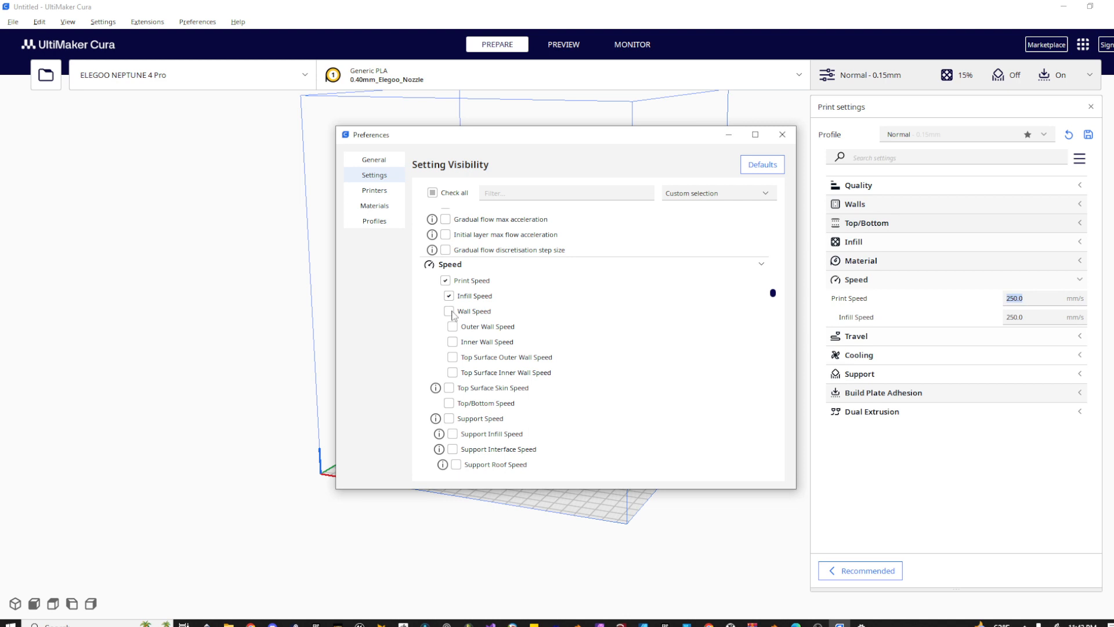
left_click(453, 327)
left_click(453, 341)
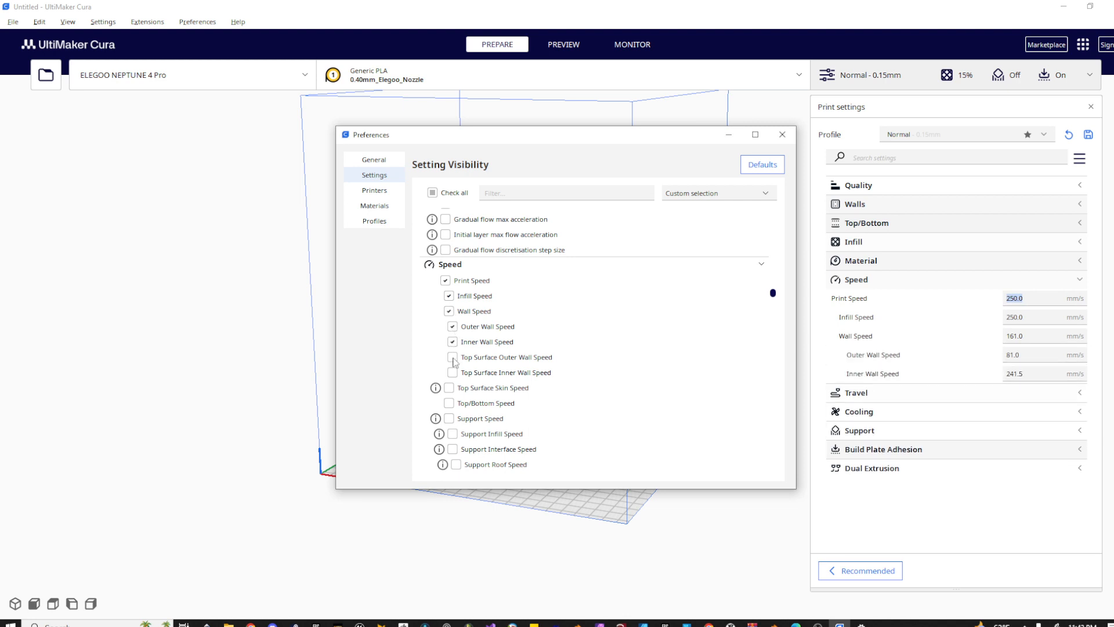
left_click(452, 357)
left_click(453, 371)
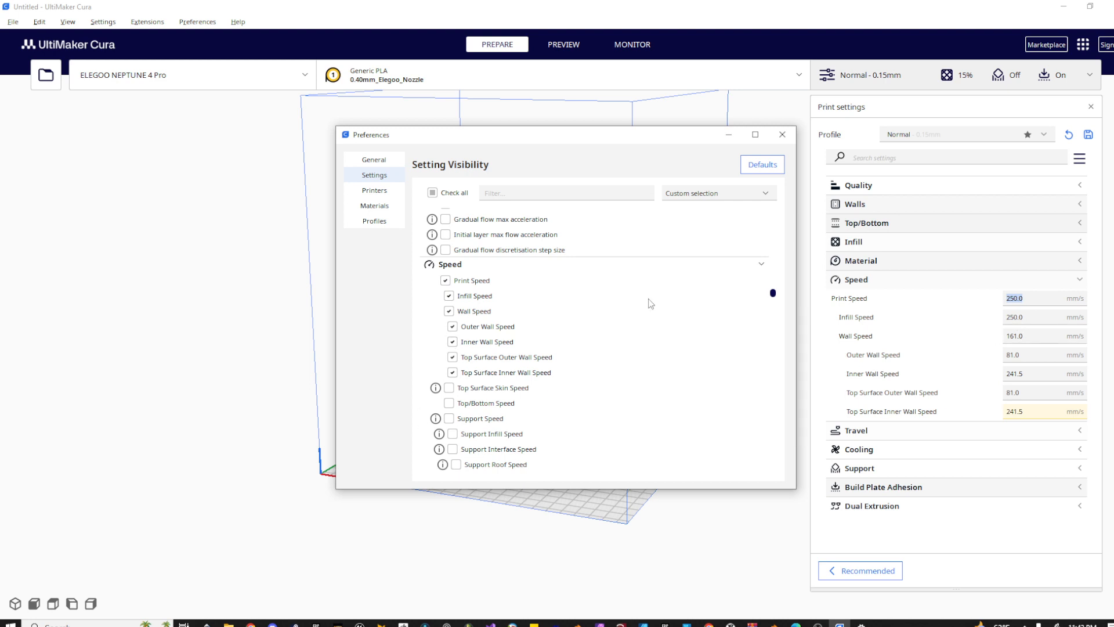
- Set the overall Print Speed to 100 mm/s in the Speed settings
left_click(1026, 355)
left_click(1040, 297)
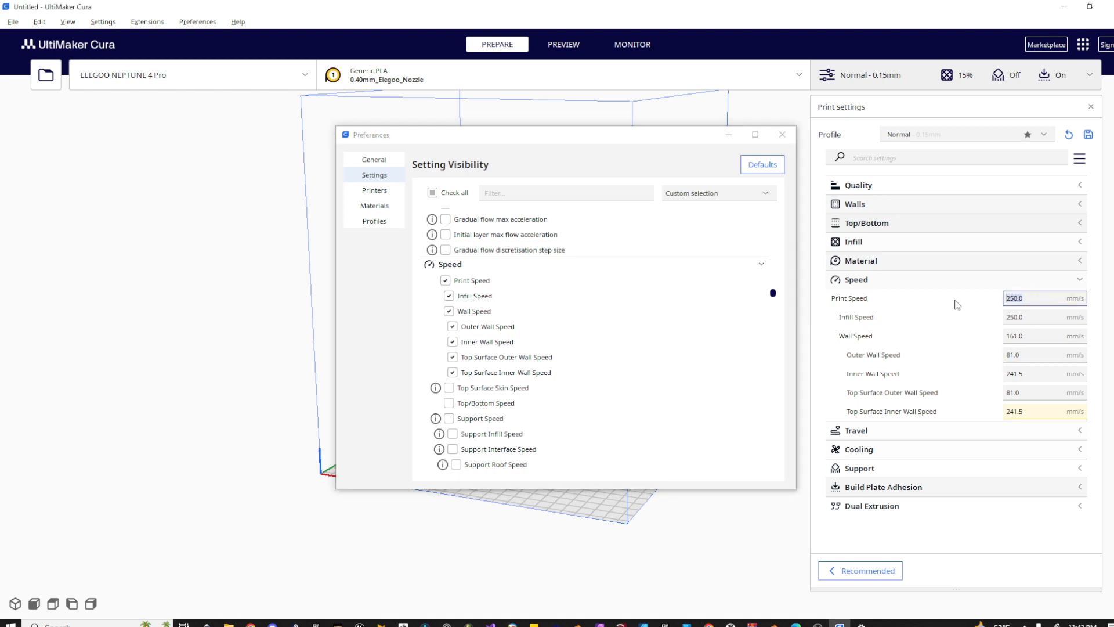
type("100")
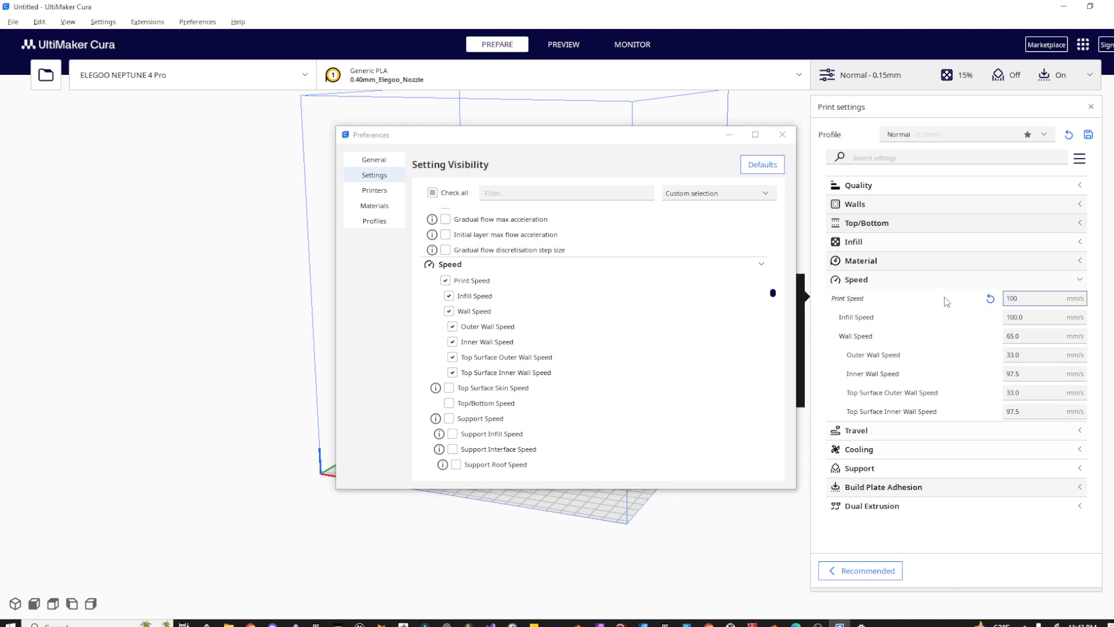
- Set Outer Wall Speed to 75 mm/s and Inner Wall Speed to 100 mm/s
double_click(1021, 336)
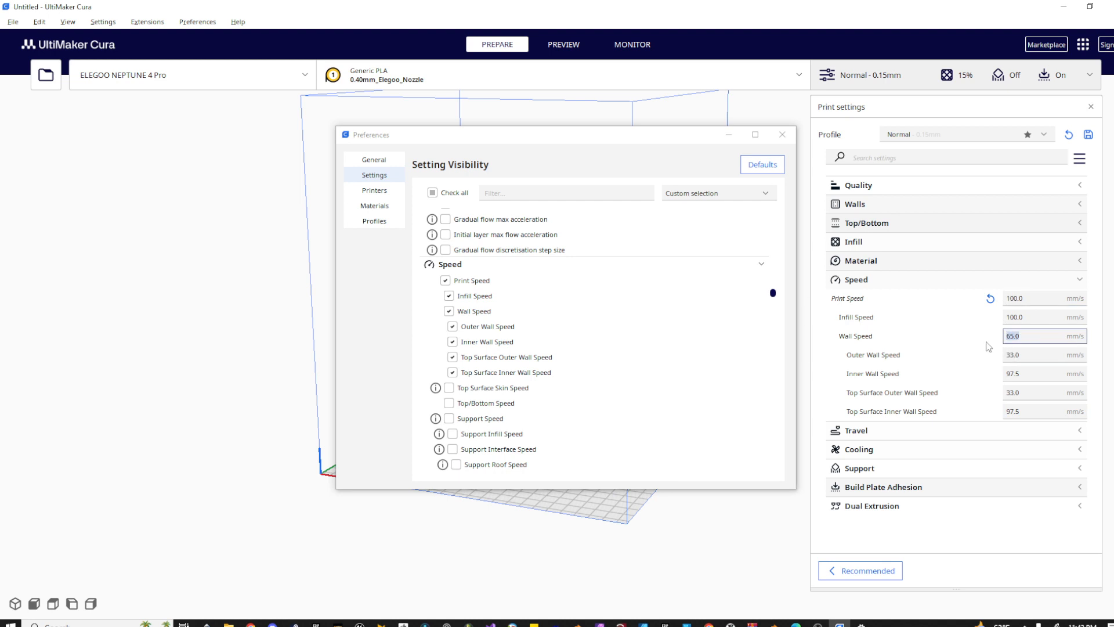
double_click(1032, 355)
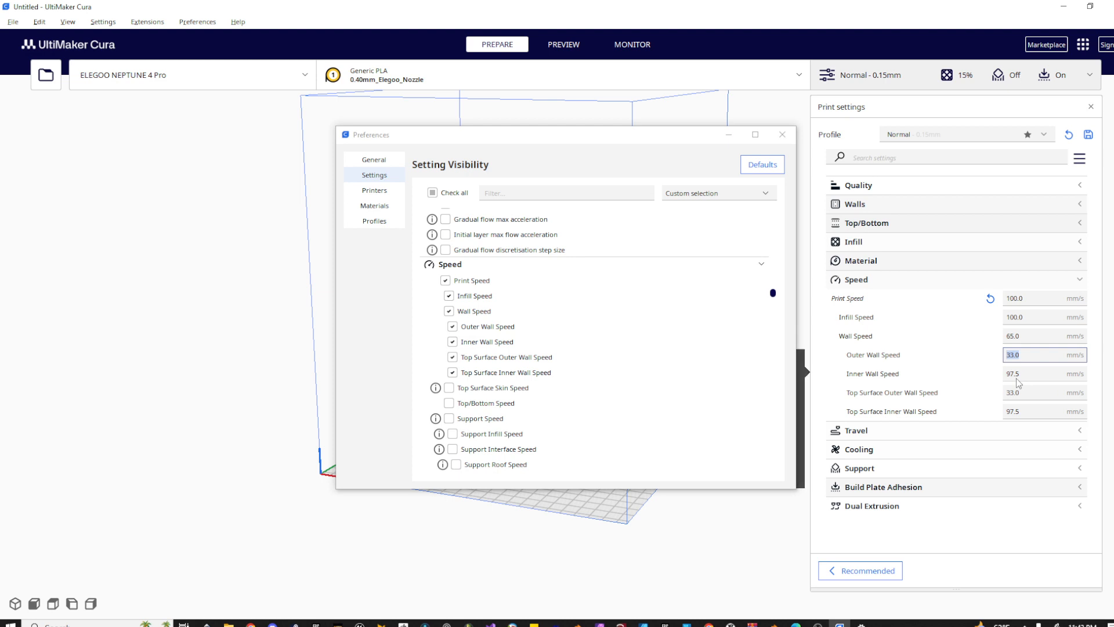
type("75")
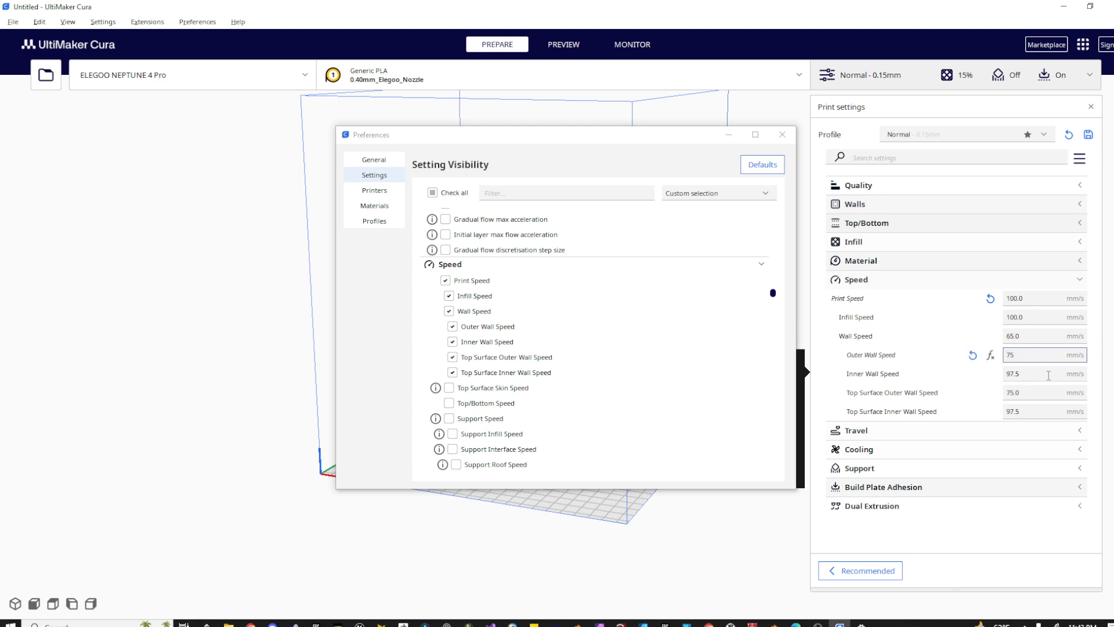
key("Tab")
type("100")
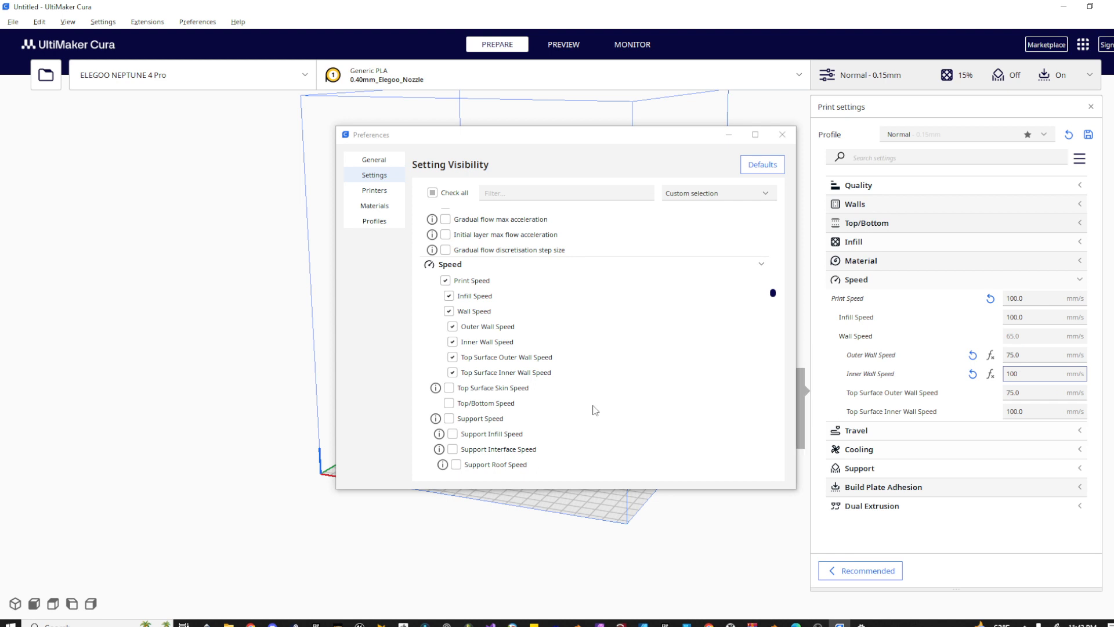
- Make Top/Bottom Speed, Travel Speed, Initial Layer Speed and Initial Layer Print Speed visible in the Speed settings
left_click(451, 404)
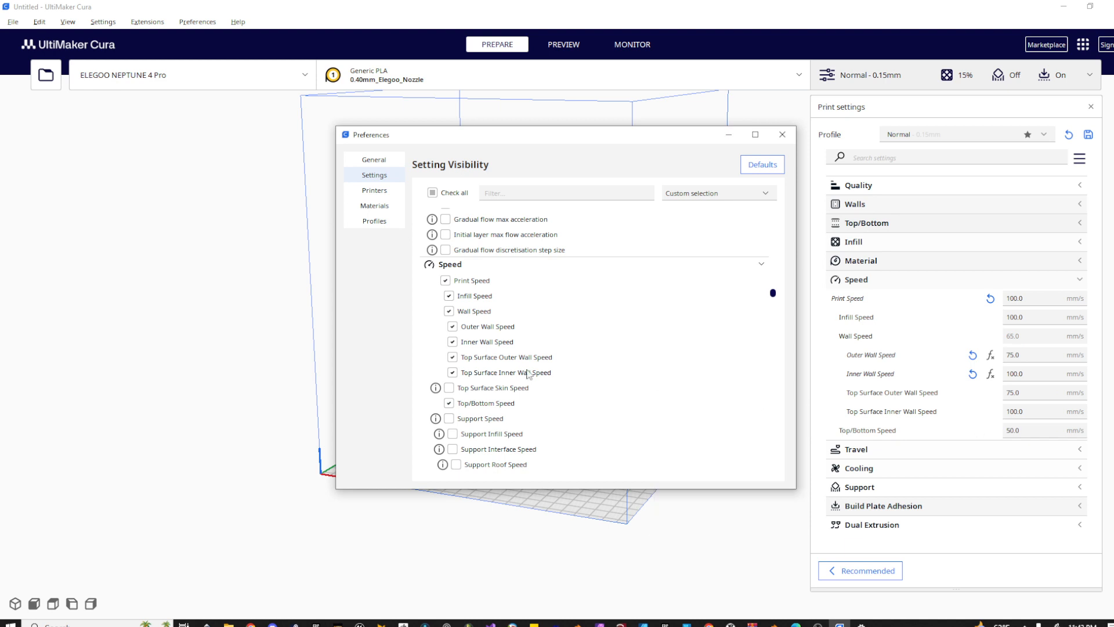
scroll(530, 373, "down", 3)
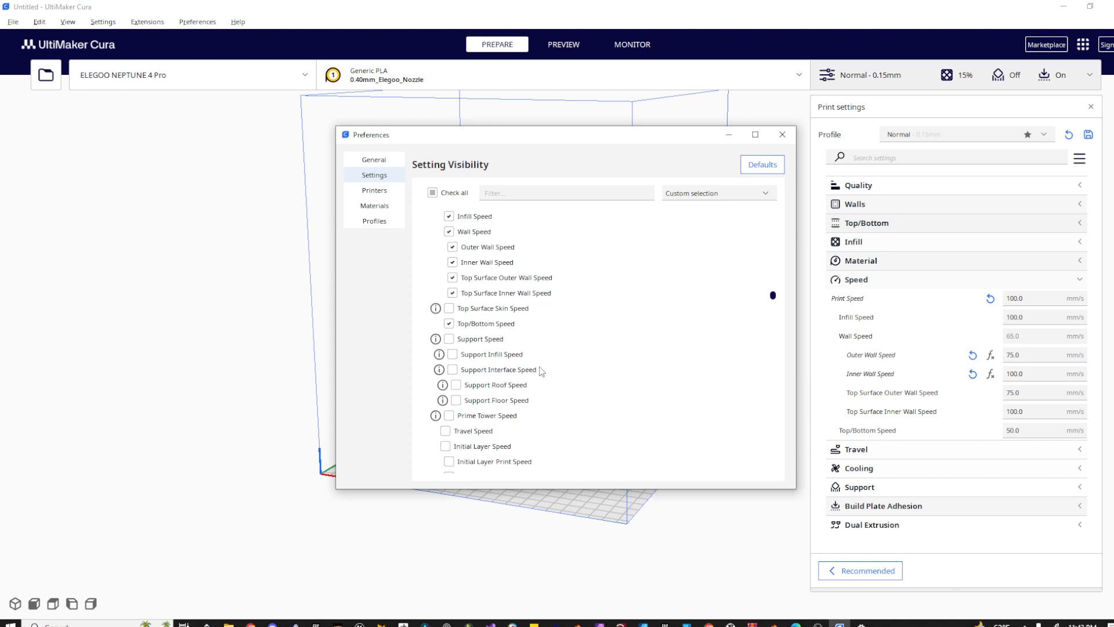
scroll(525, 293, "down", 3)
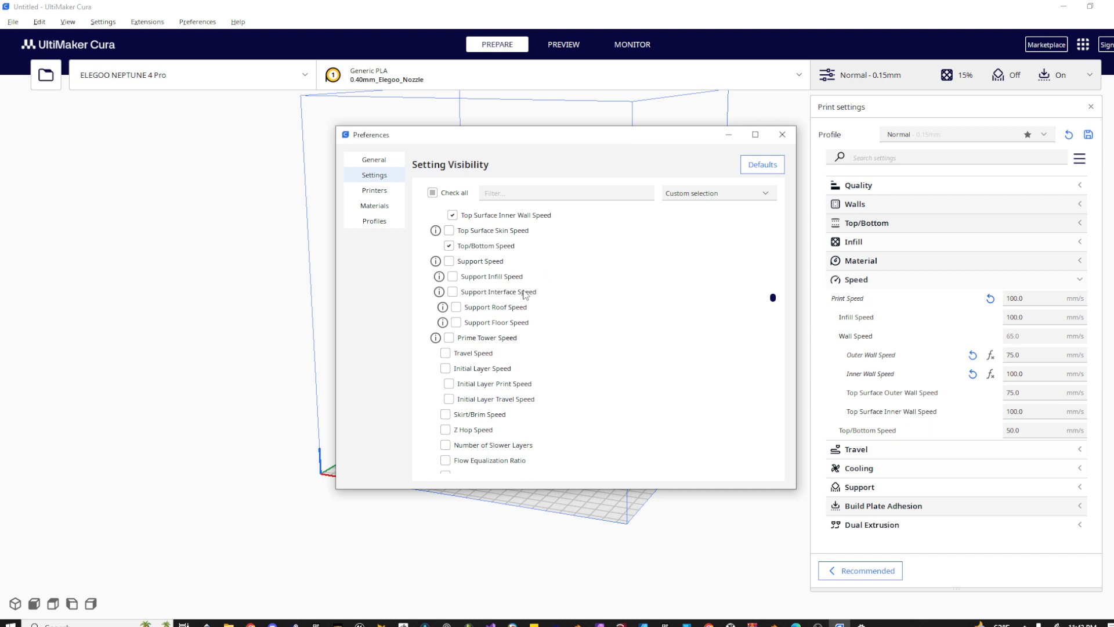
scroll(524, 295, "down", 3)
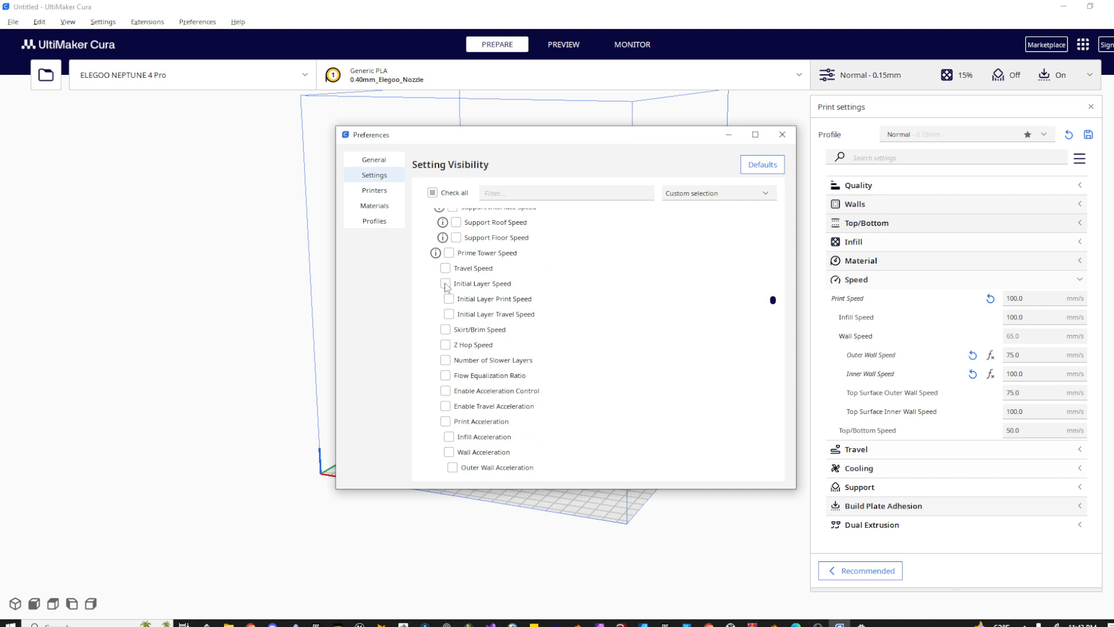
left_click(445, 268)
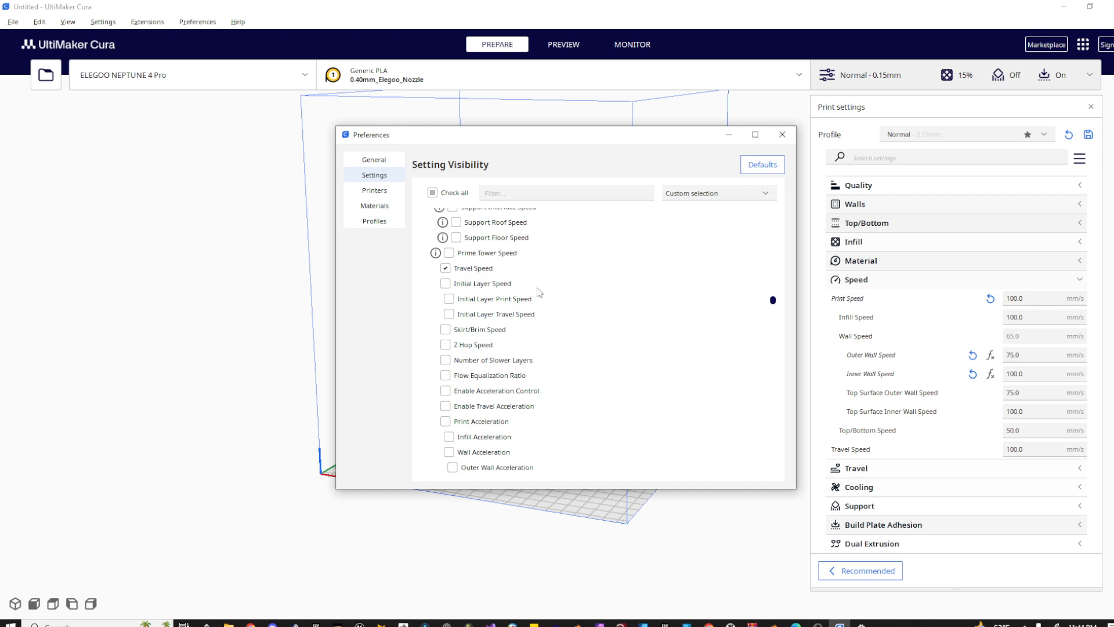
left_click(445, 283)
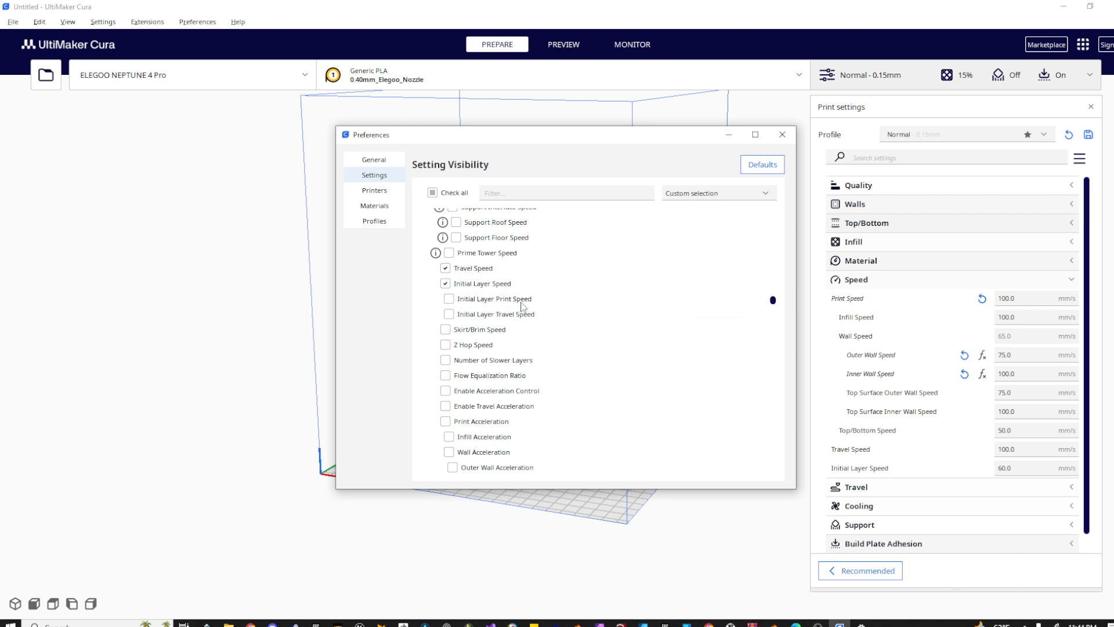
left_click(449, 298)
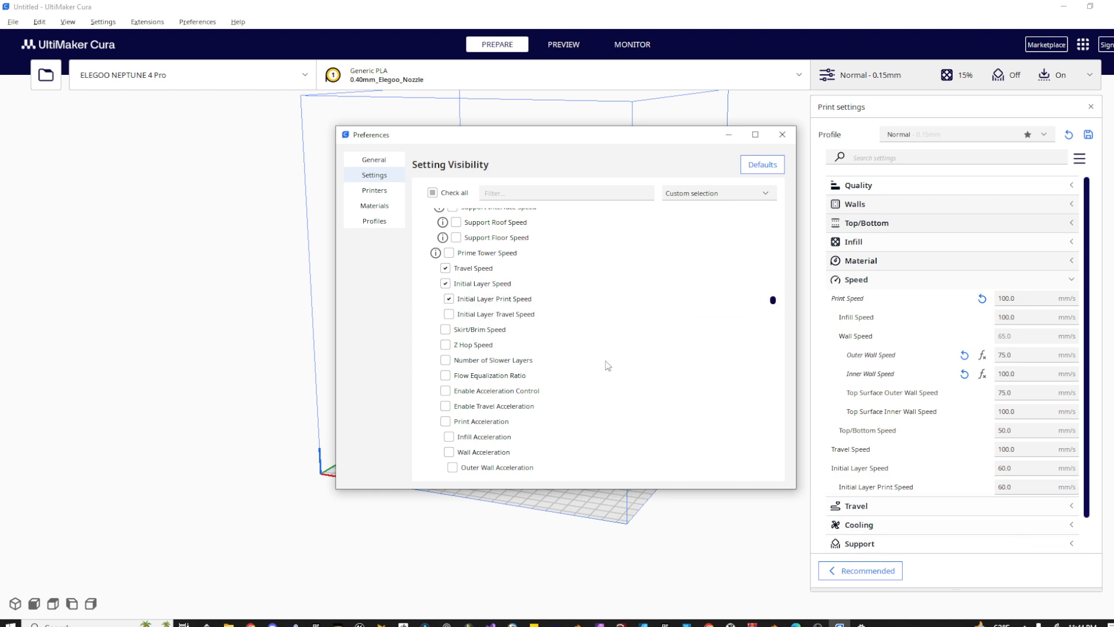
- Set Initial Layer Print Speed to 25 mm/s
triple_click(1016, 485)
type("20")
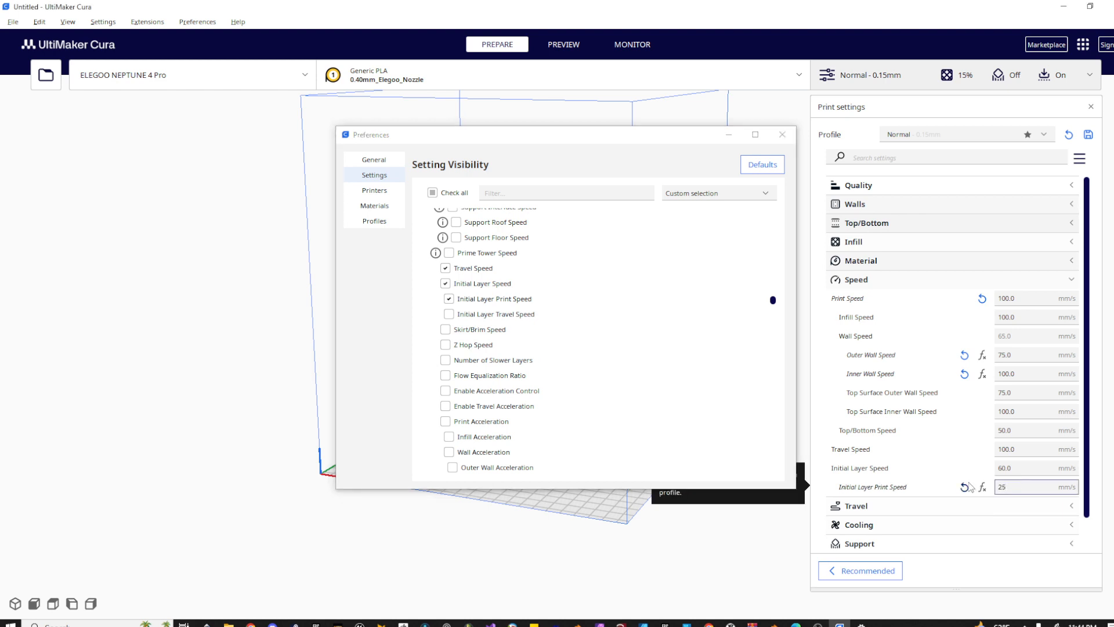
key("Return")
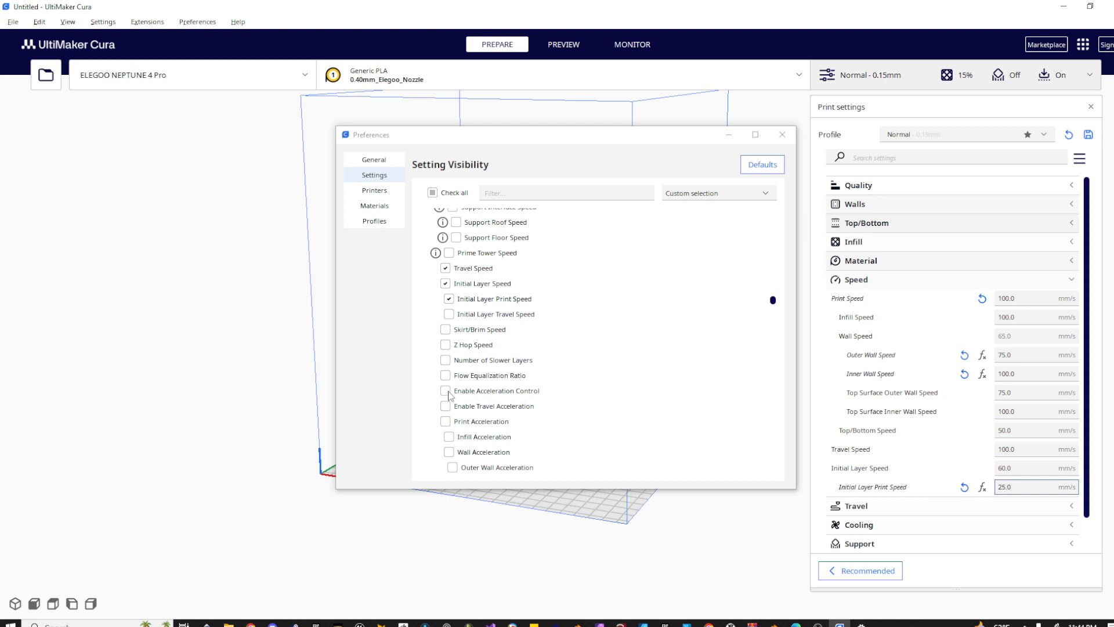
- Make Number of Slower Layers visible in the Speed settings and review it together with Initial Layer Print Speed
left_click(445, 359)
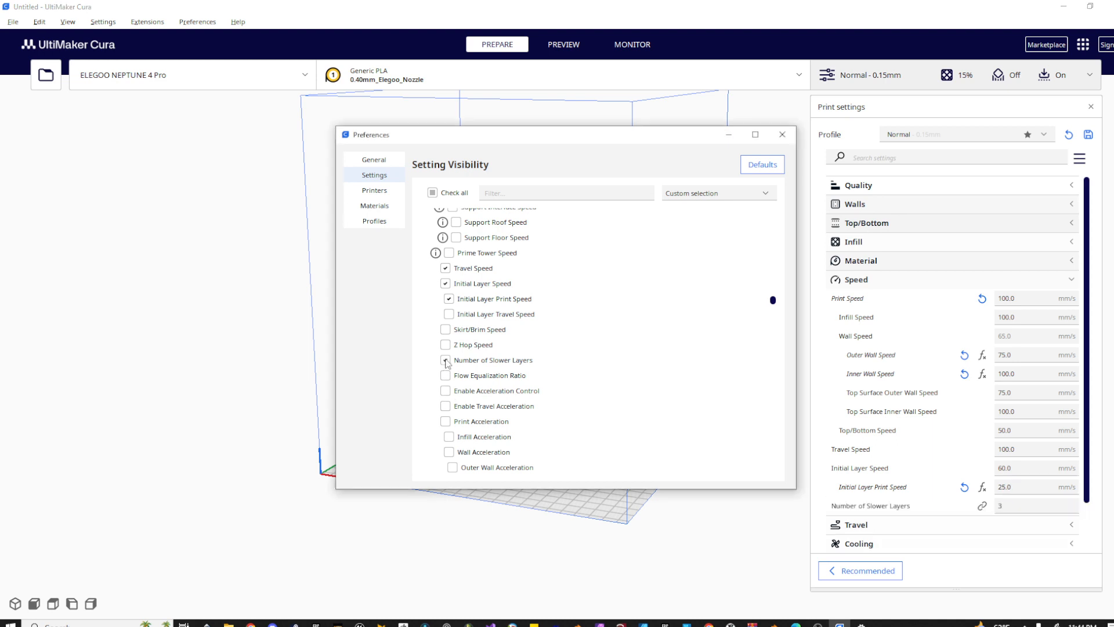
left_click(983, 505)
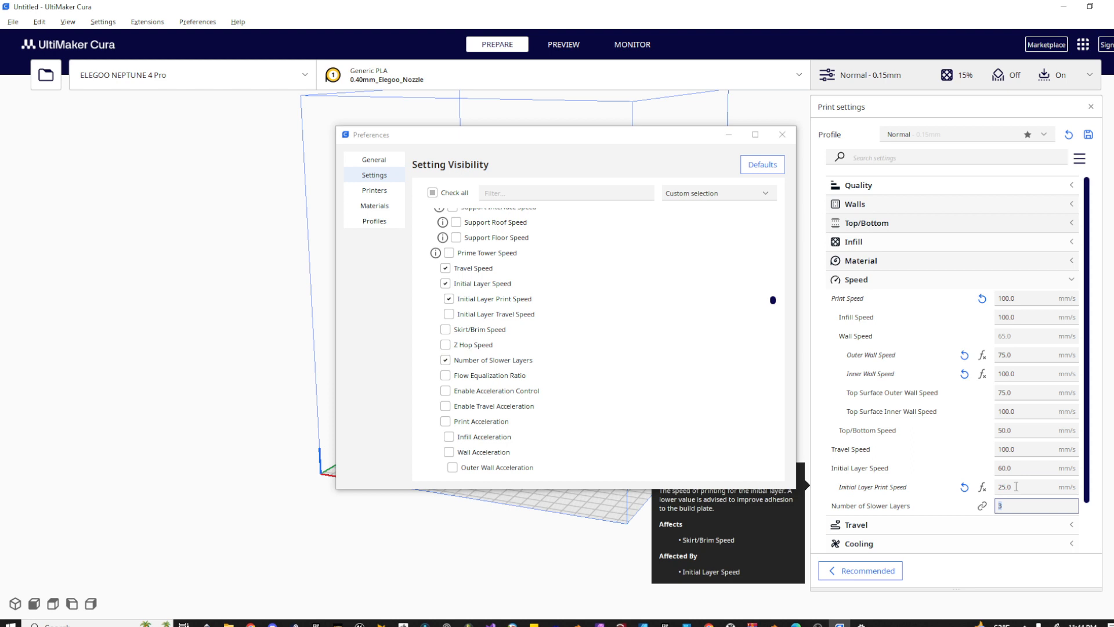
left_click_drag(1016, 488, 994, 489)
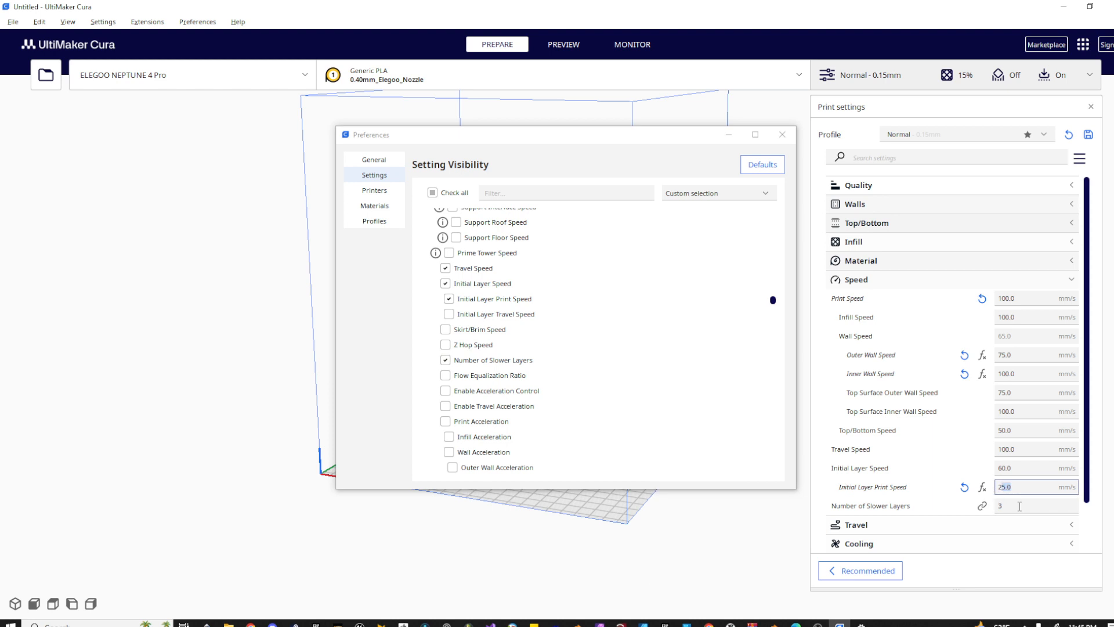
left_click_drag(1019, 507, 996, 507)
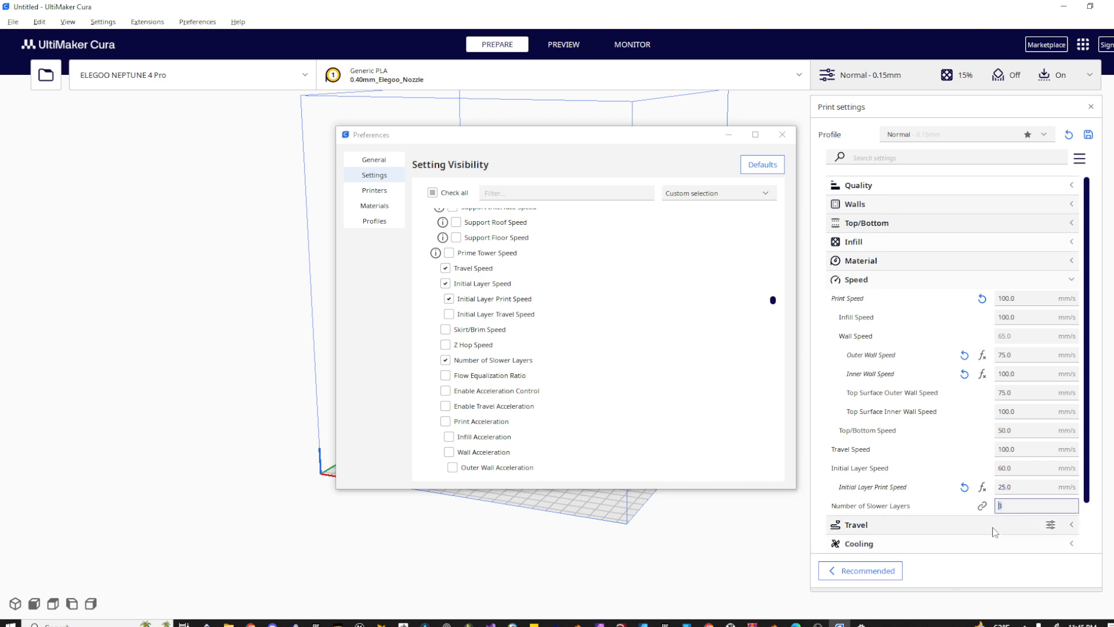
left_click_drag(1016, 487, 985, 491)
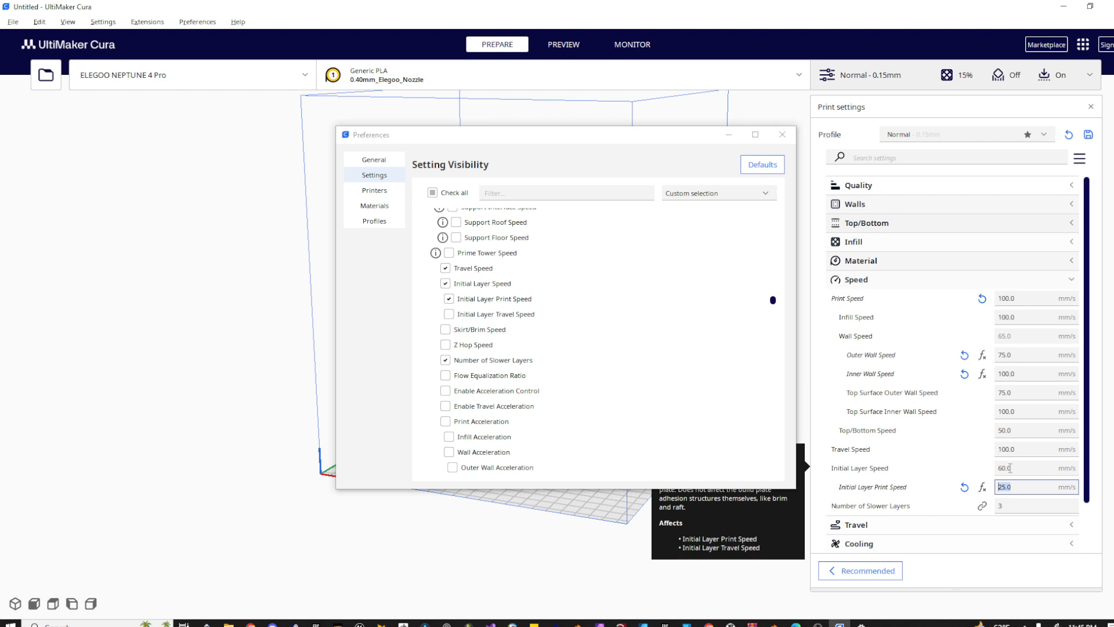
key("Tab")
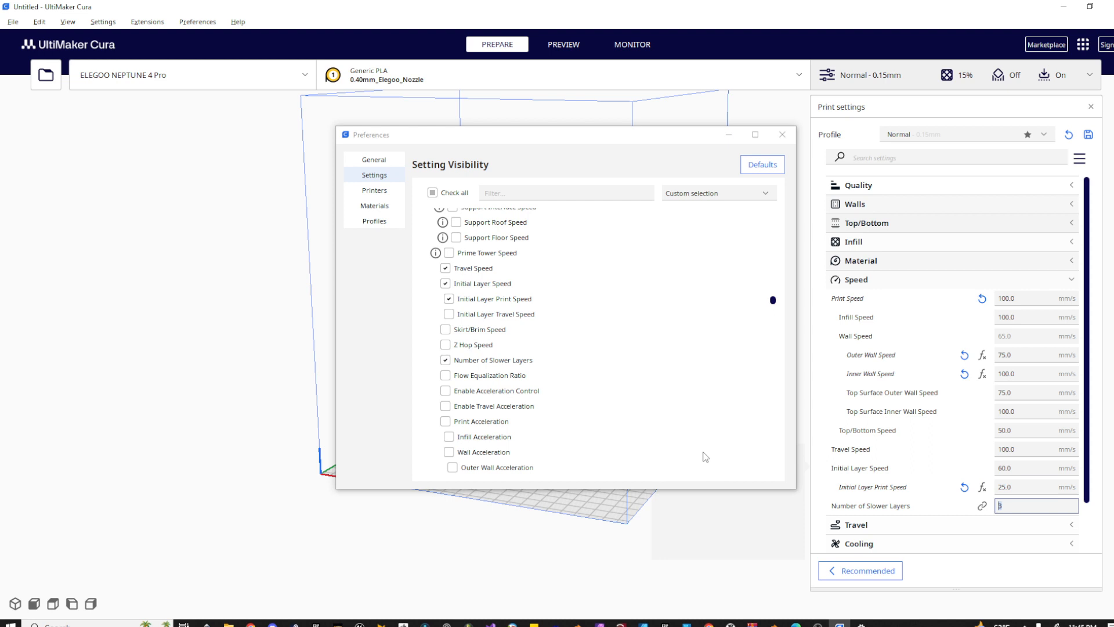
- Review the acceleration and jerk options in the setting visibility list, continuing down to the Travel section
scroll(534, 411, "down", 1)
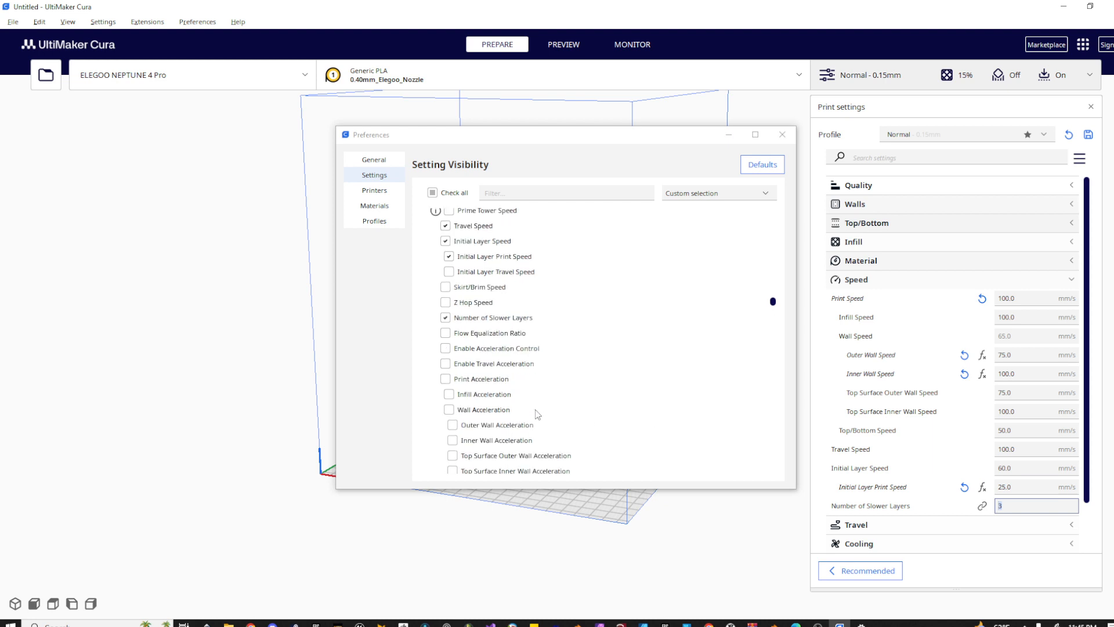
scroll(537, 413, "down", 5)
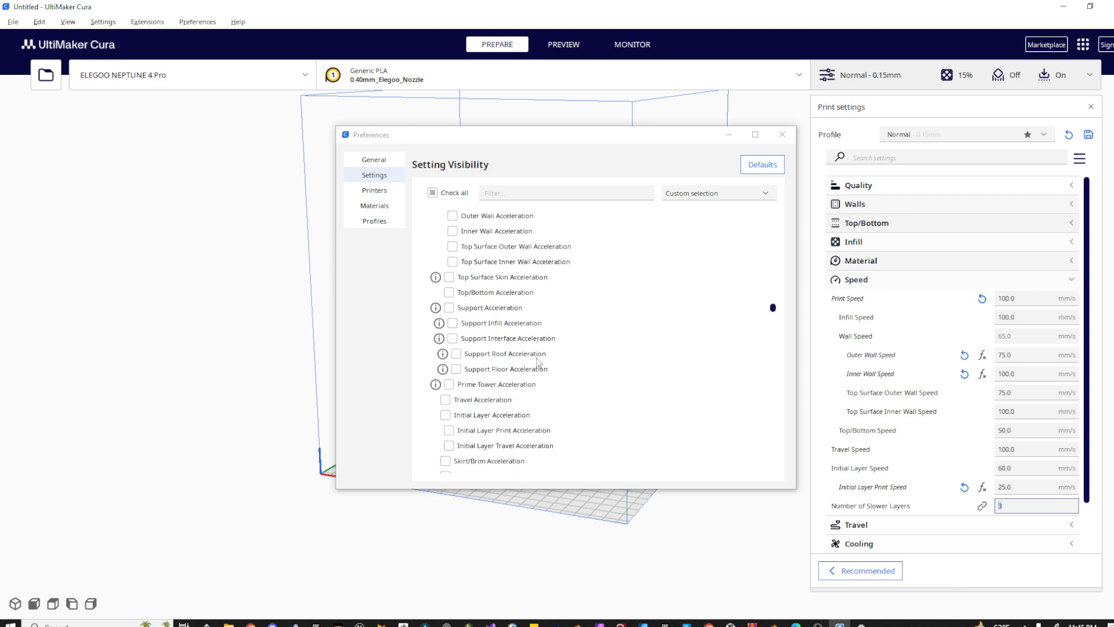
scroll(516, 331, "down", 3)
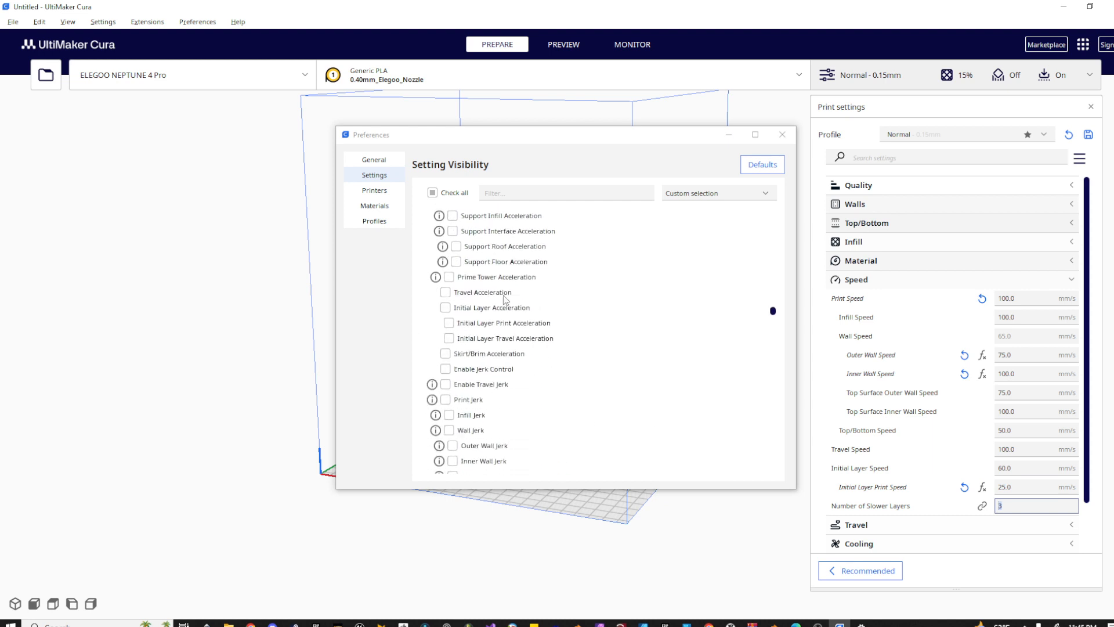
scroll(508, 383, "down", 1)
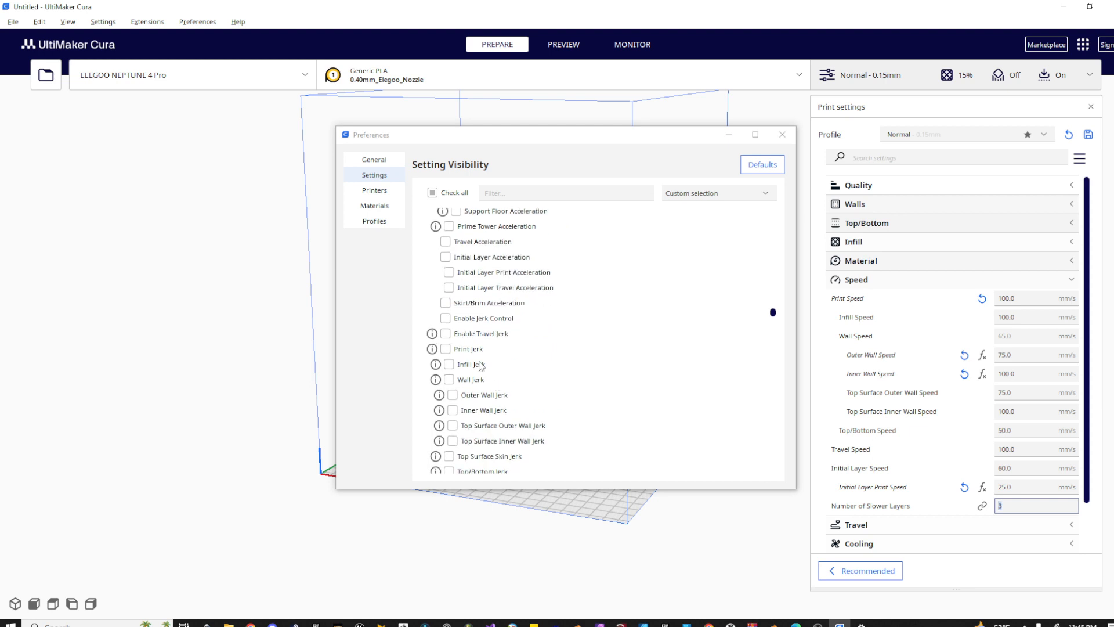
scroll(542, 368, "down", 1)
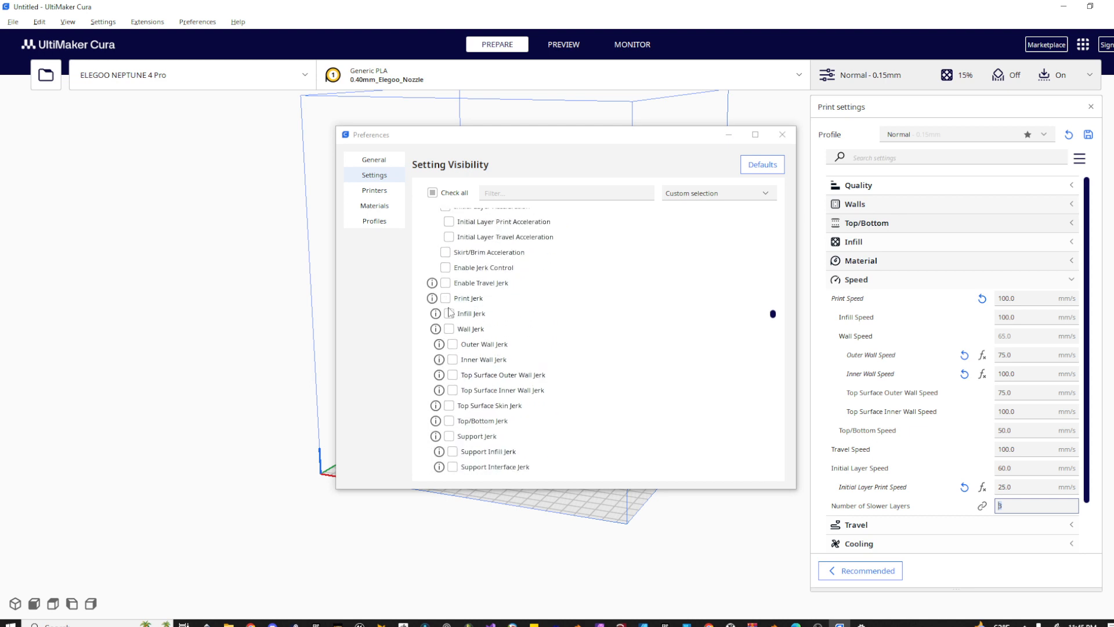
scroll(496, 365, "down", 6)
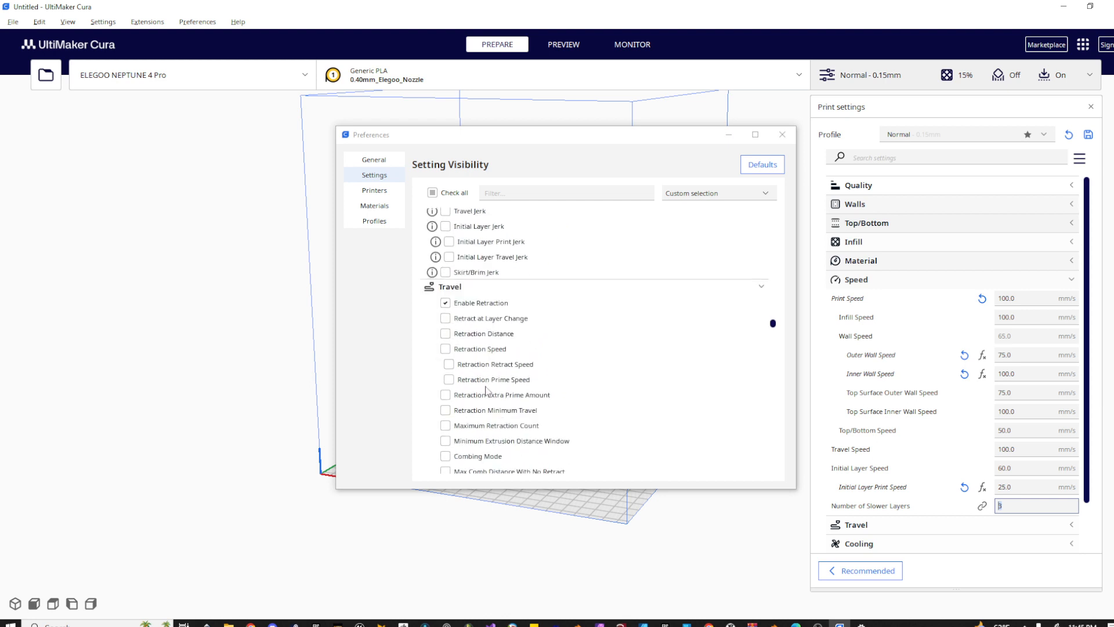
scroll(518, 279, "up", 5)
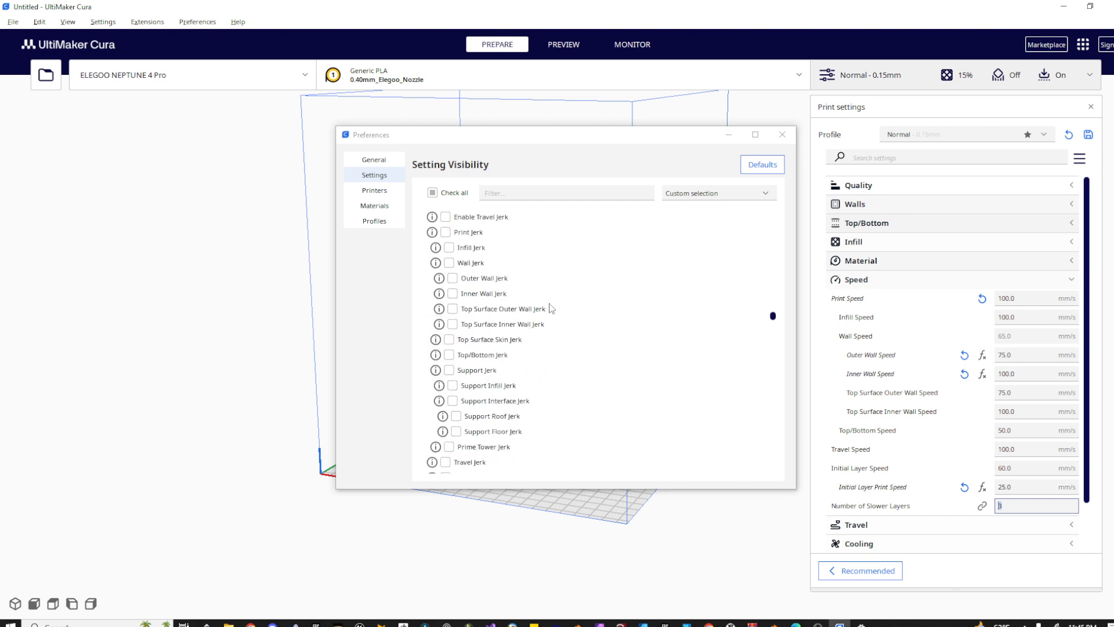
scroll(583, 339, "down", 3)
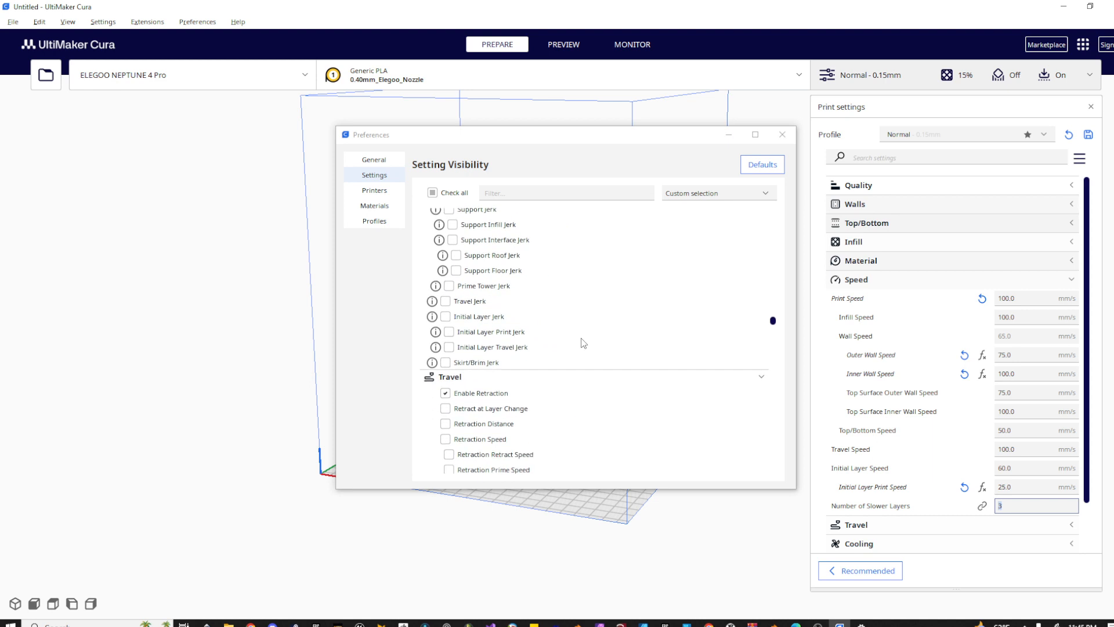
scroll(583, 343, "down", 3)
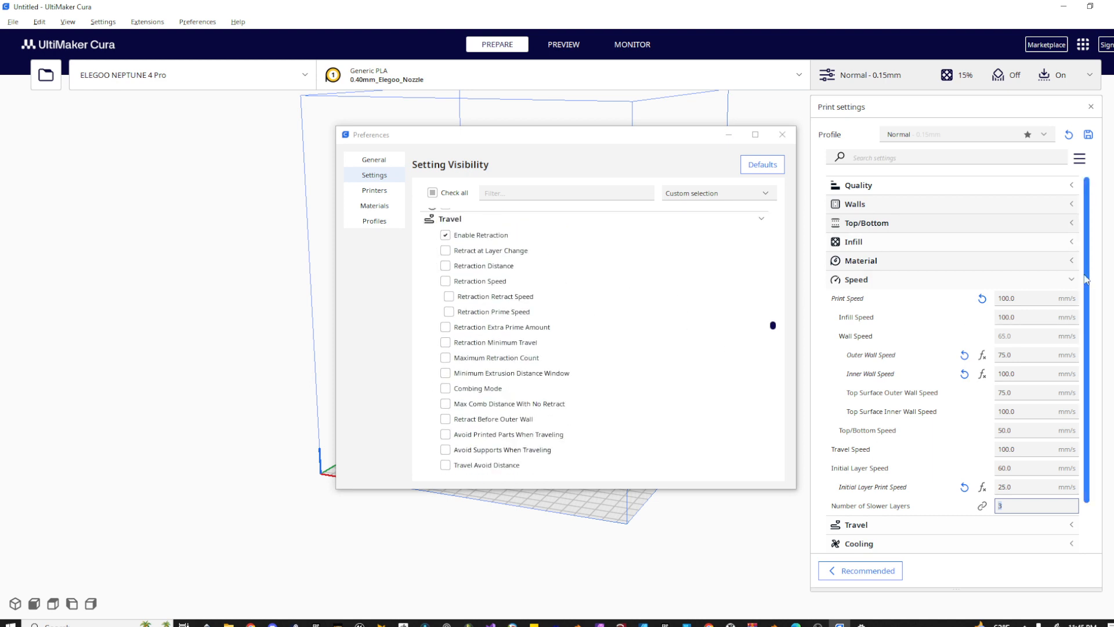
- Make Retraction Speed and Retraction Distance visible in the Travel settings, and set Retraction Distance to 0.6 mm
left_click(1049, 279)
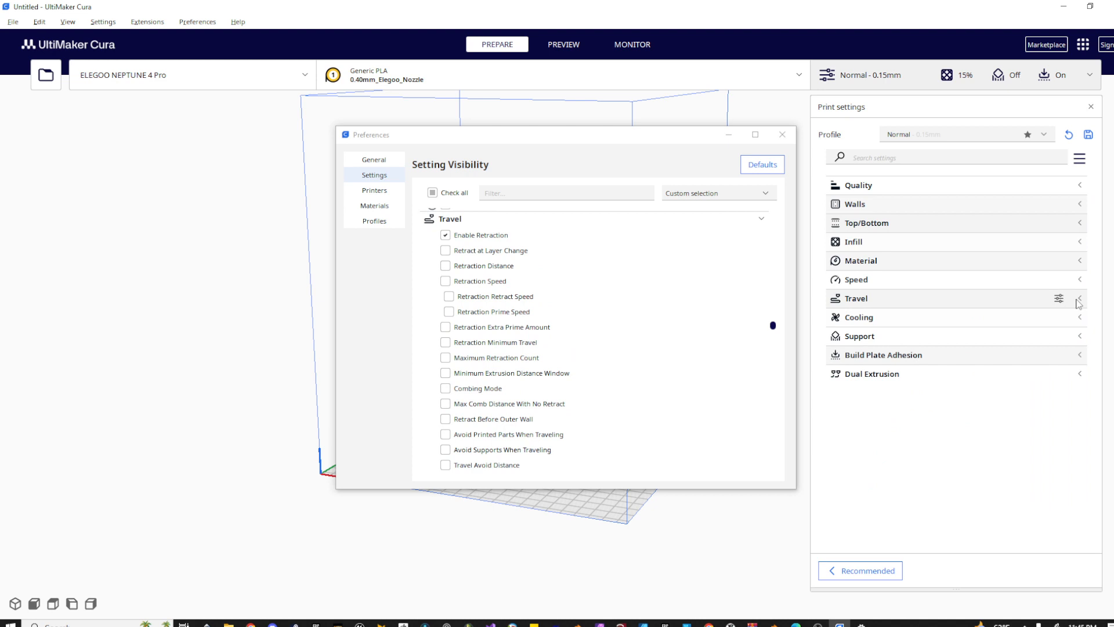
left_click(1081, 302)
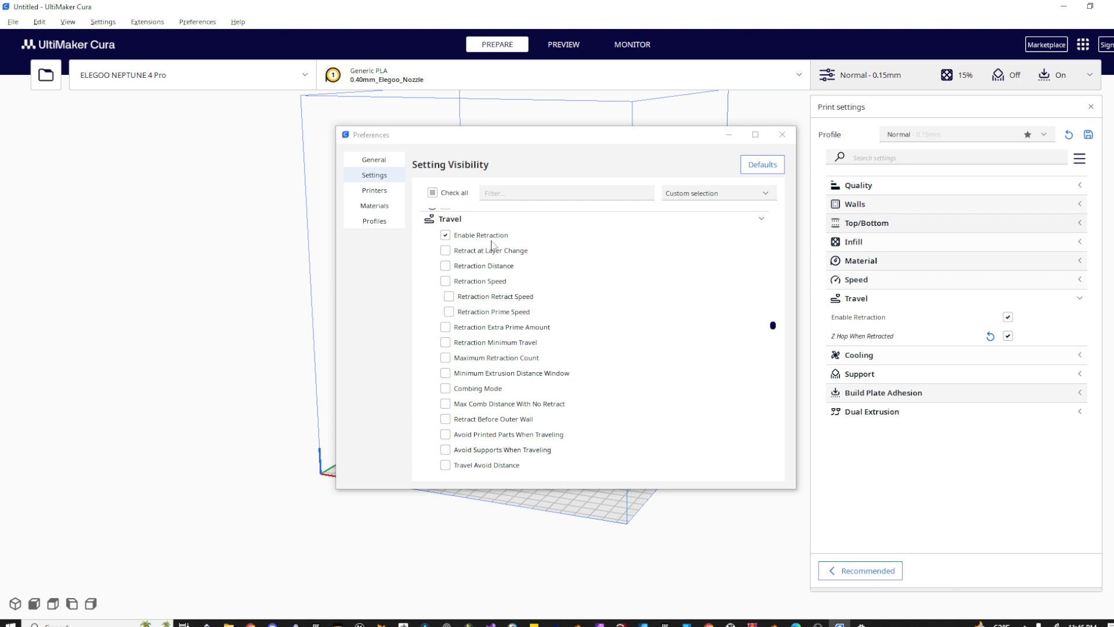
left_click(447, 281)
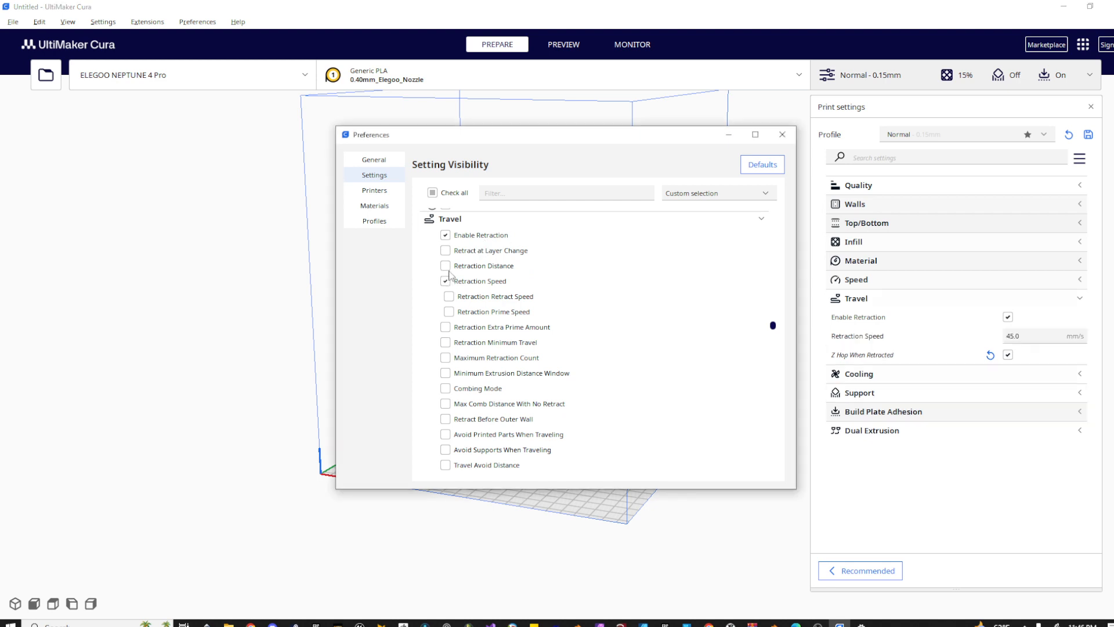
left_click(446, 267)
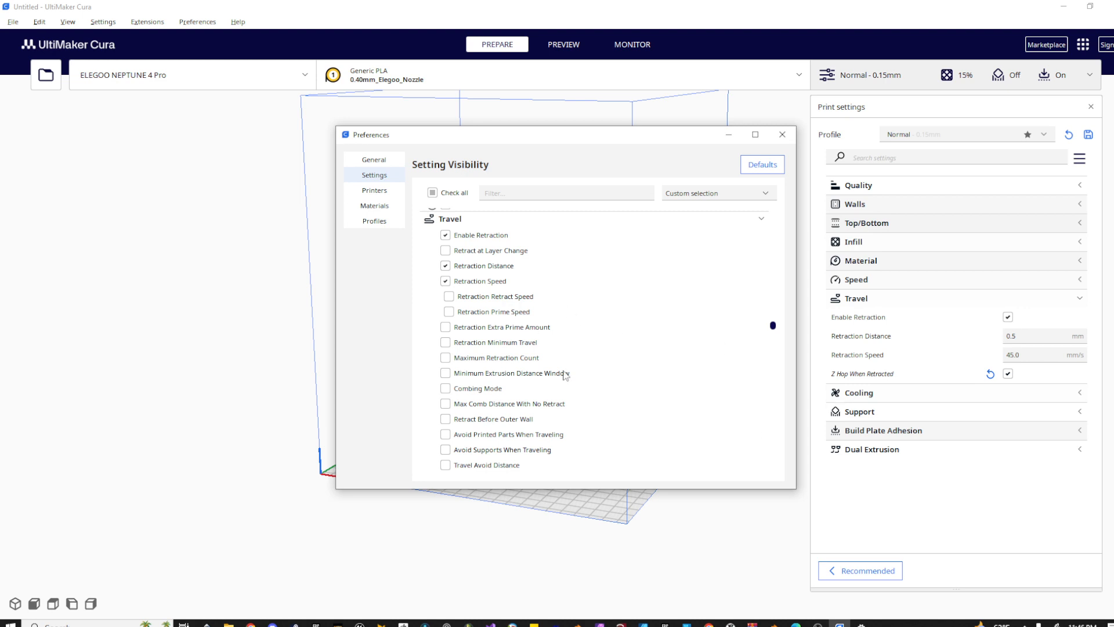
left_click(1032, 336)
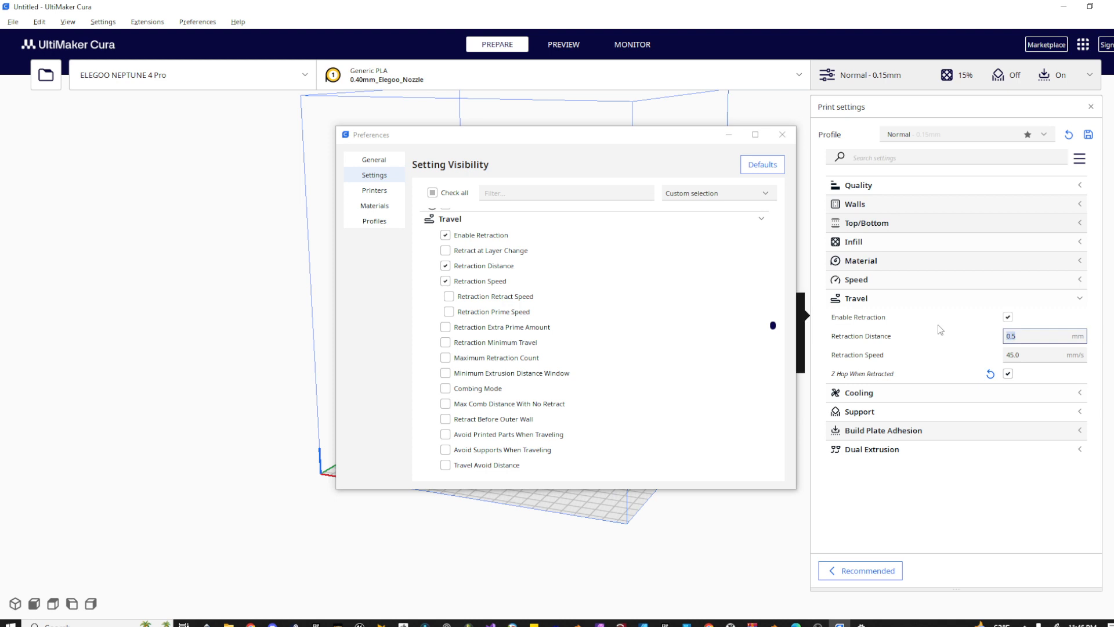
type(".6")
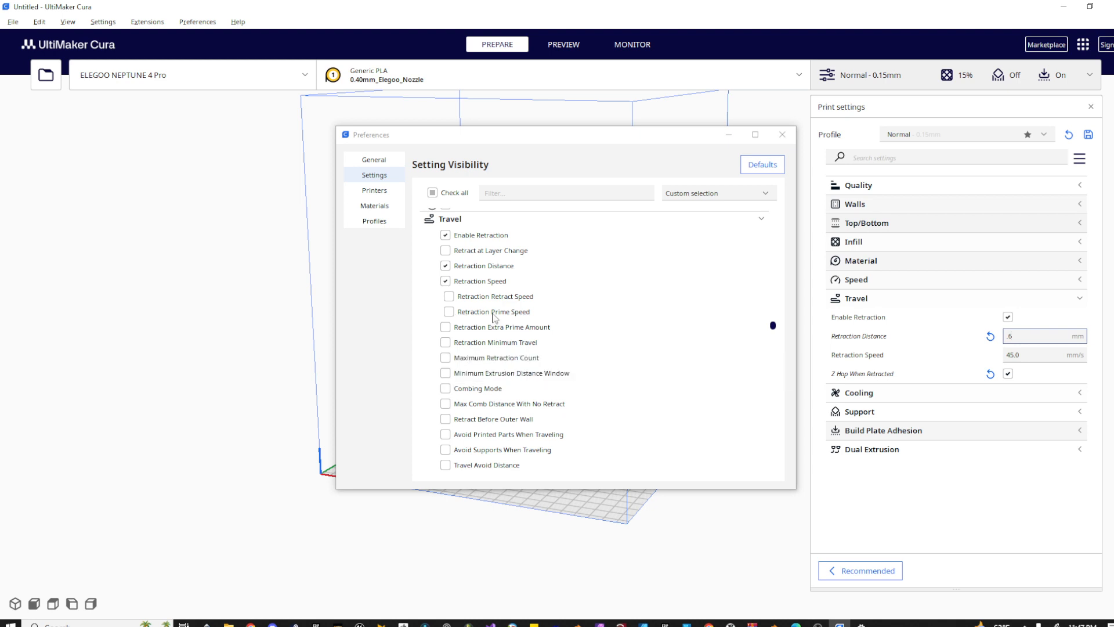
- Make Avoid Printed Parts When Traveling and Avoid Supports When Traveling visible, and enable Avoid Supports When Traveling
scroll(590, 412, "down", 1)
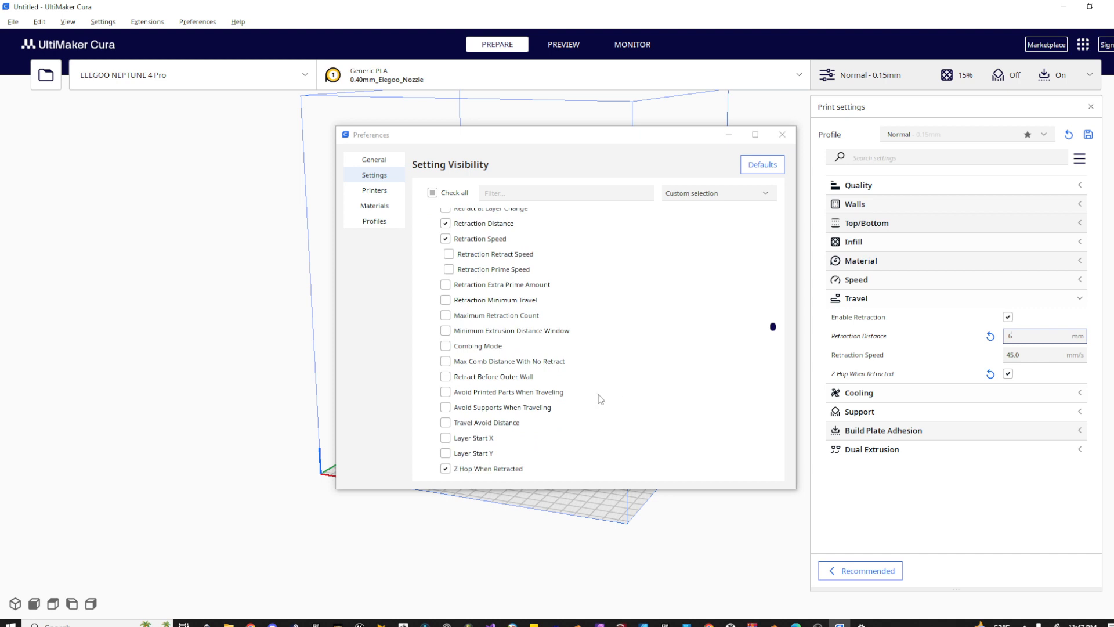
left_click(445, 393)
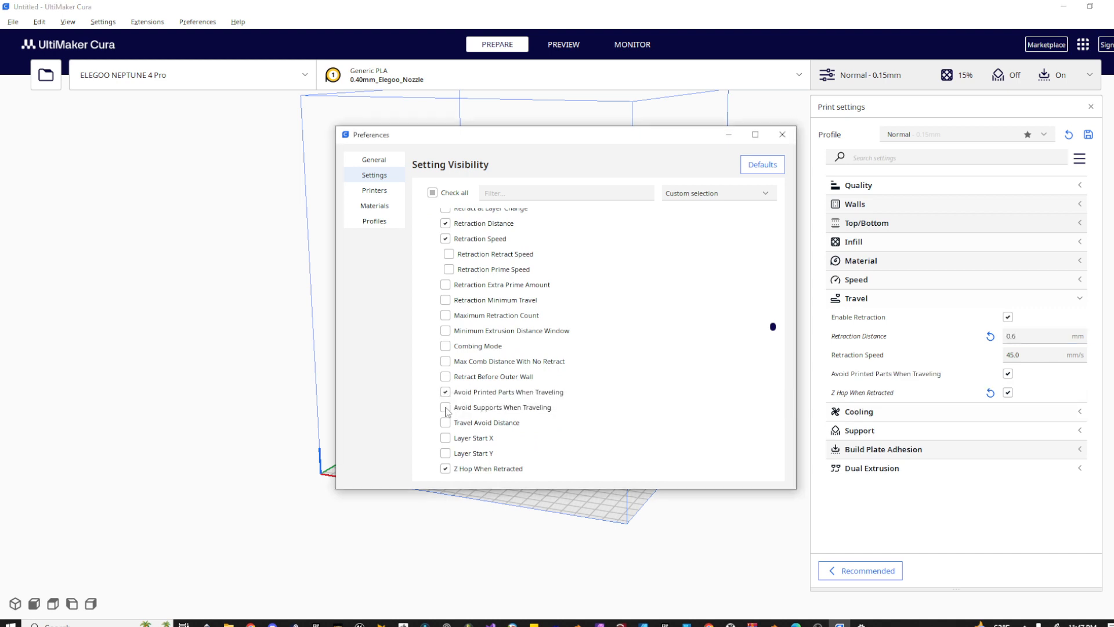
left_click(446, 408)
left_click(1008, 392)
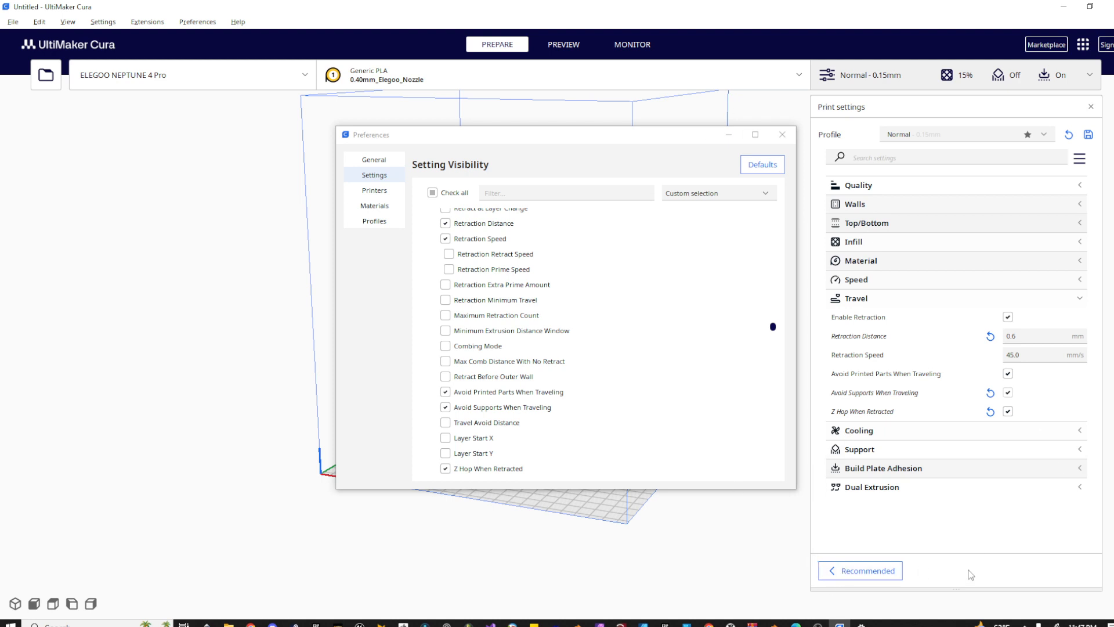
- Make Regular Fan Speed and Maximum Fan Speed visible in the Cooling settings
scroll(543, 400, "down", 5)
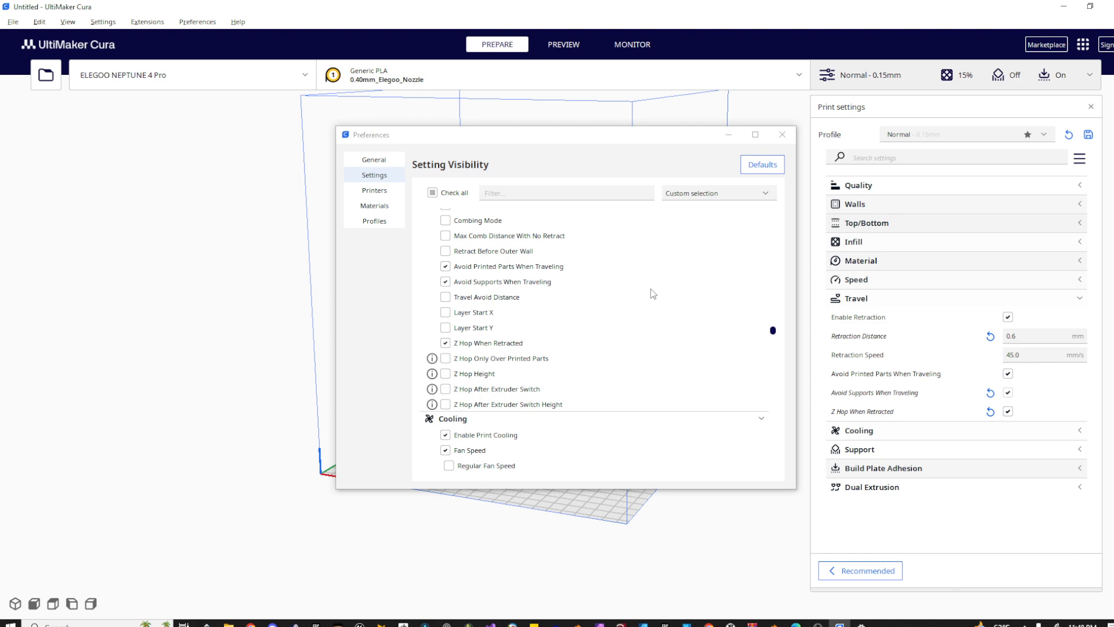
scroll(501, 362, "down", 5)
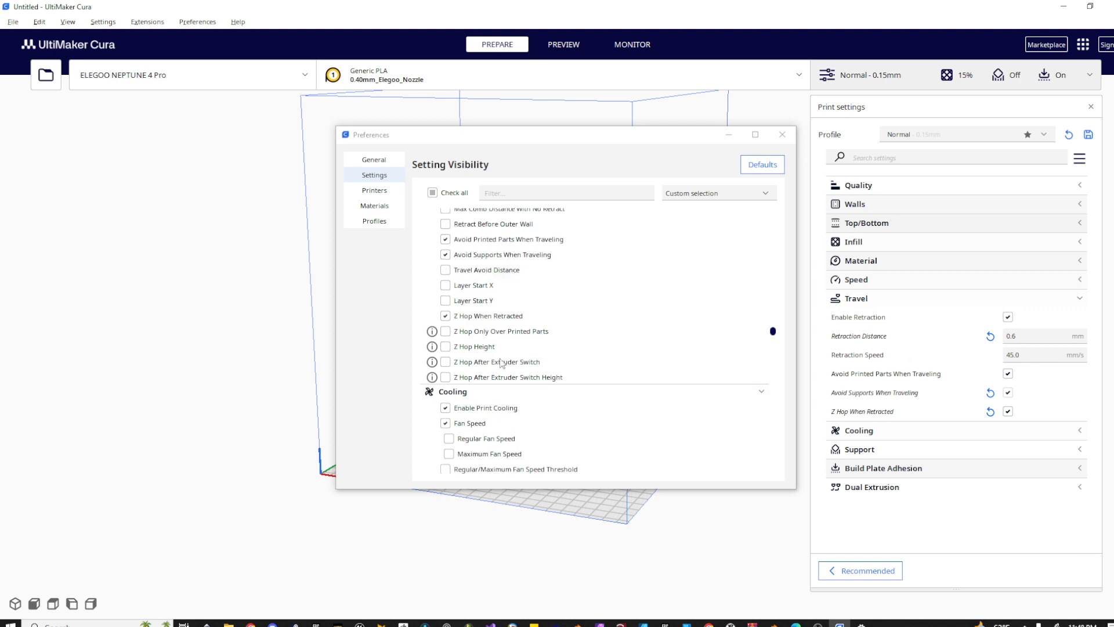
scroll(501, 362, "up", 3)
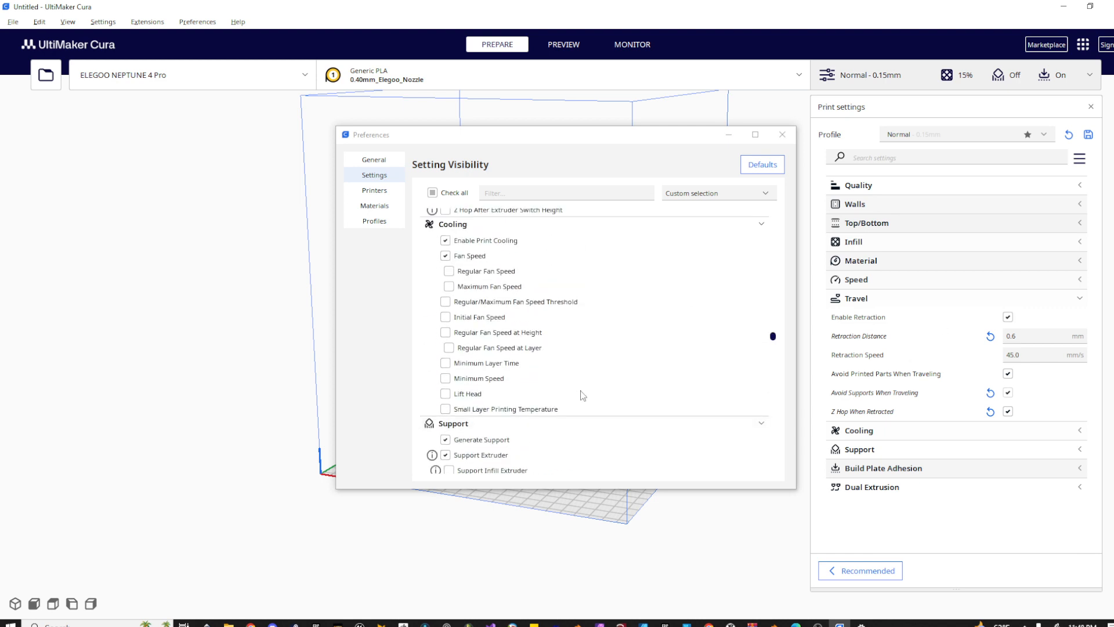
scroll(555, 394, "up", 2)
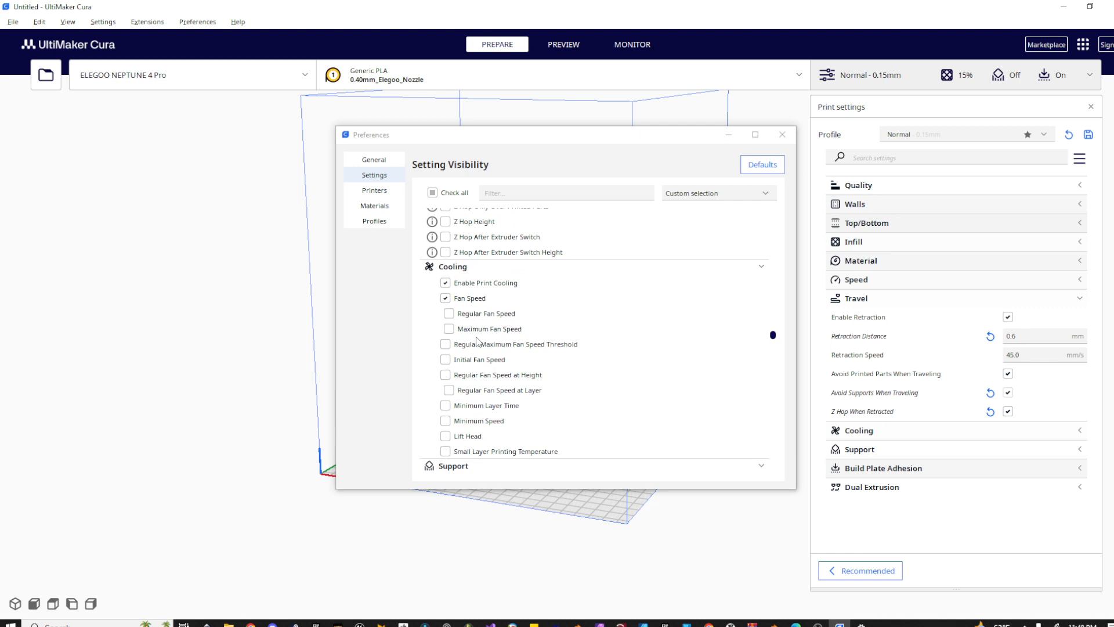
left_click(1080, 302)
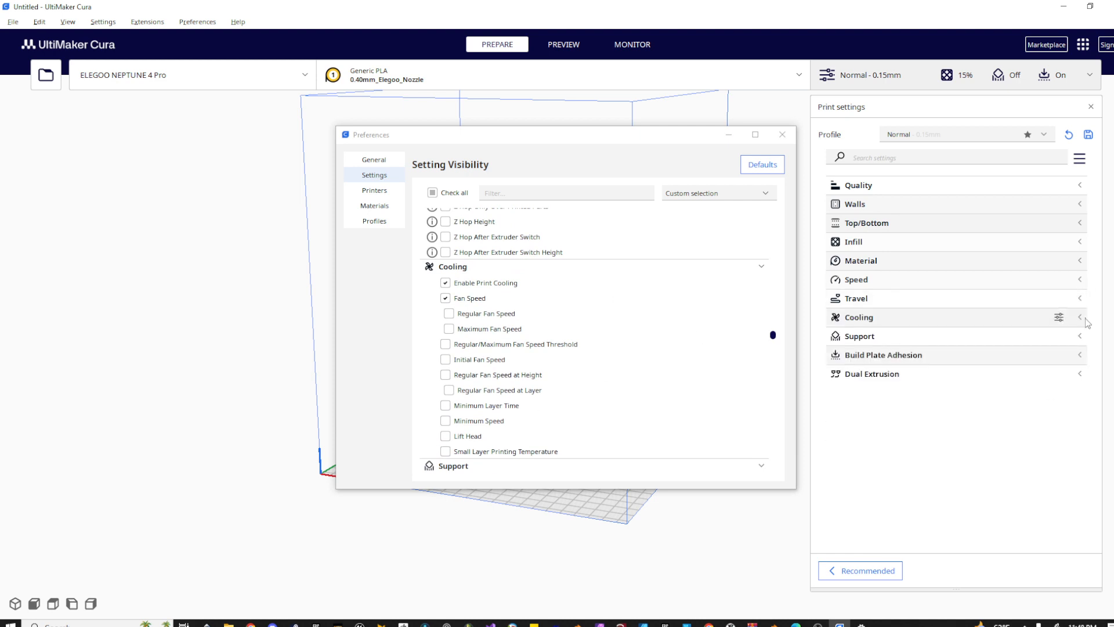
left_click(1080, 320)
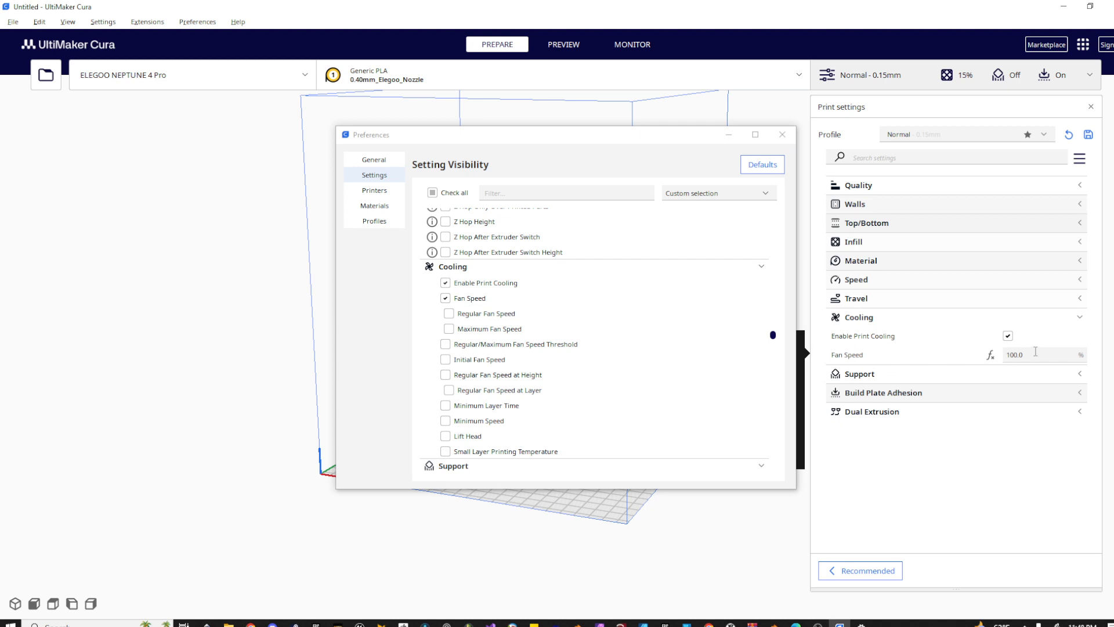
double_click(1014, 359)
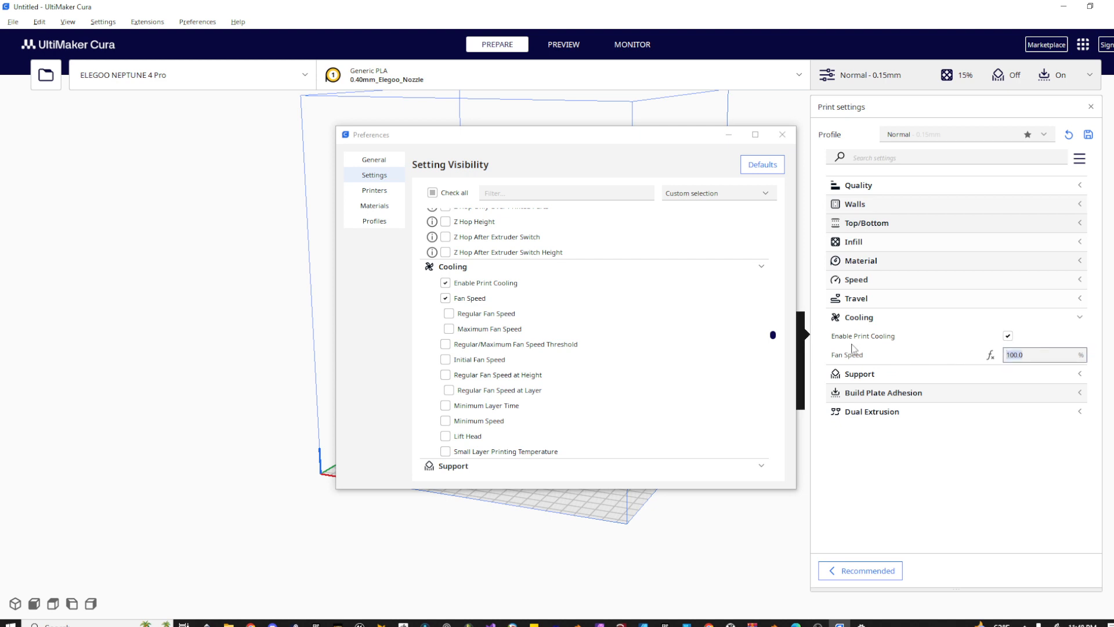
left_click(448, 314)
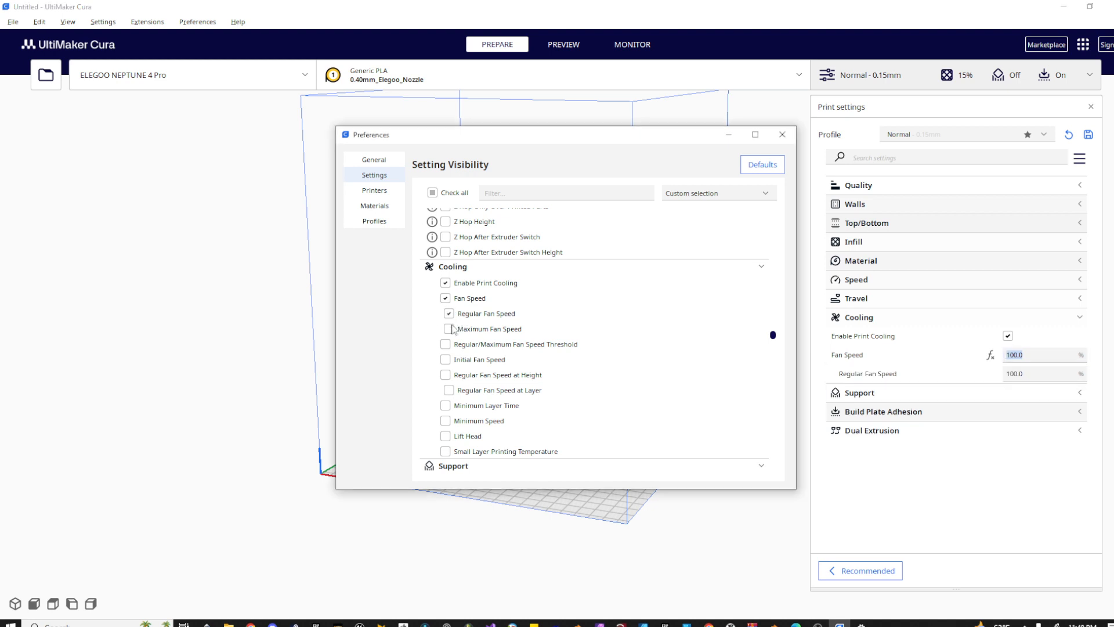
left_click(449, 329)
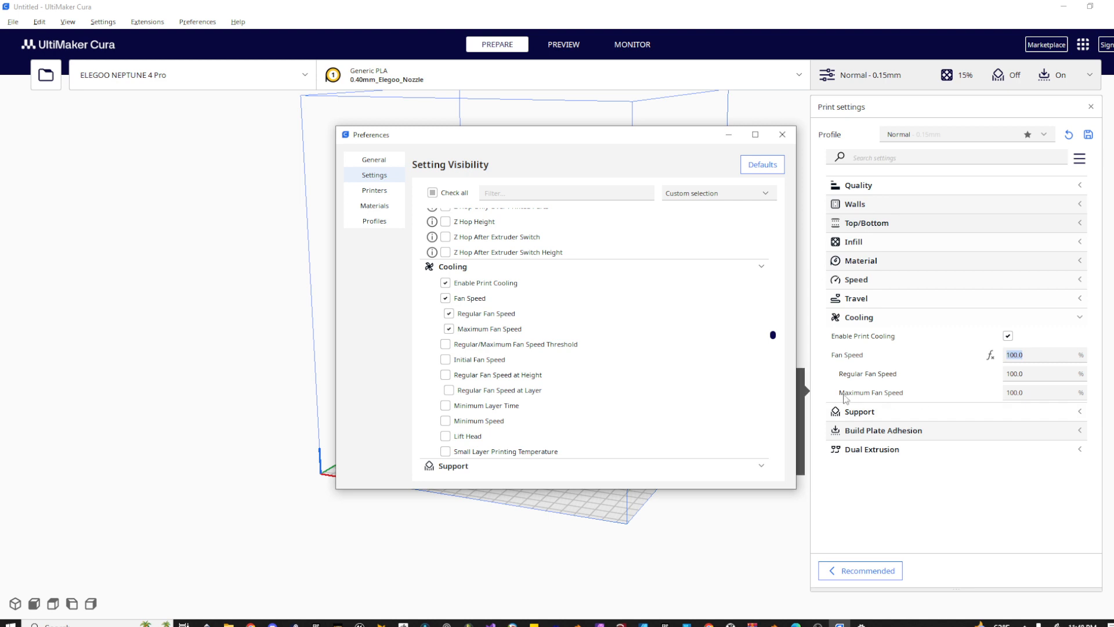
- Set Regular Fan Speed to 50% in the Cooling settings
left_click(1027, 374)
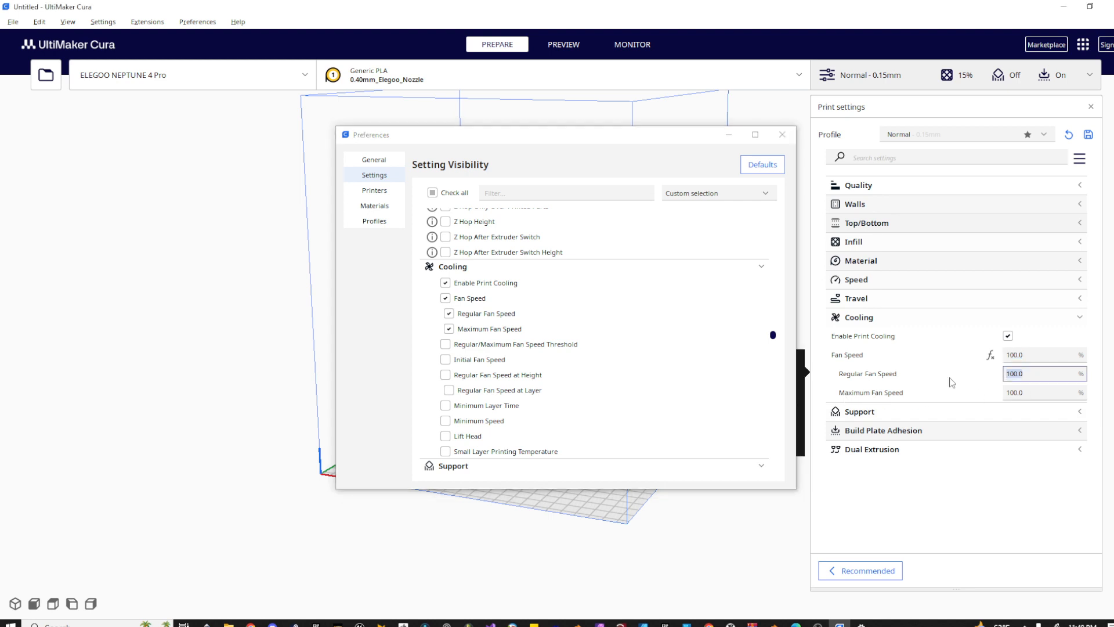
type("50")
left_click(954, 319)
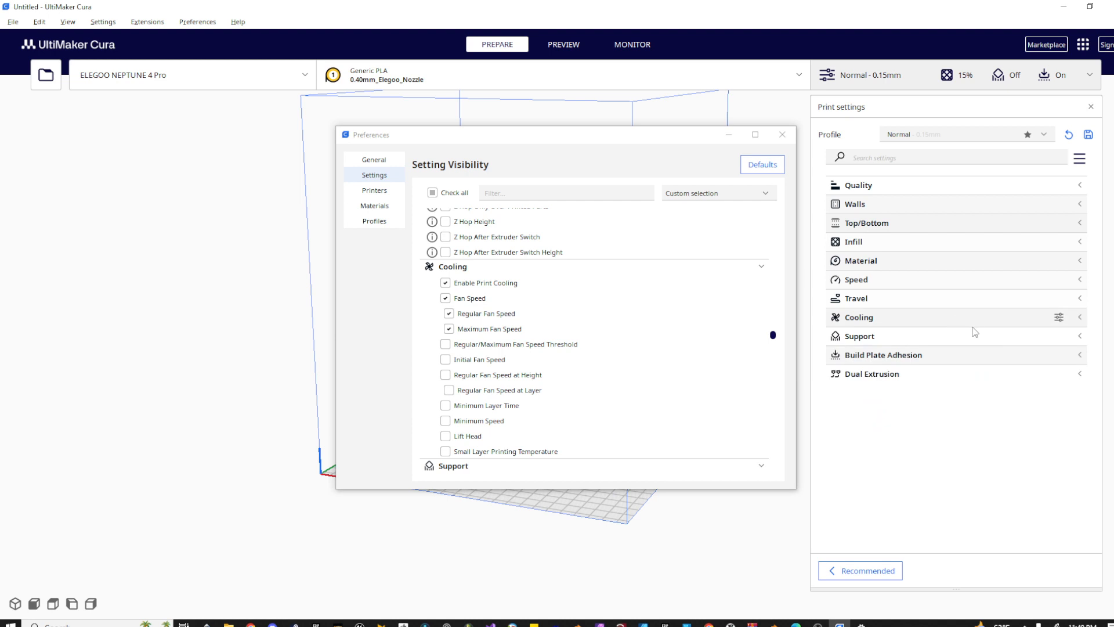
left_click(981, 317)
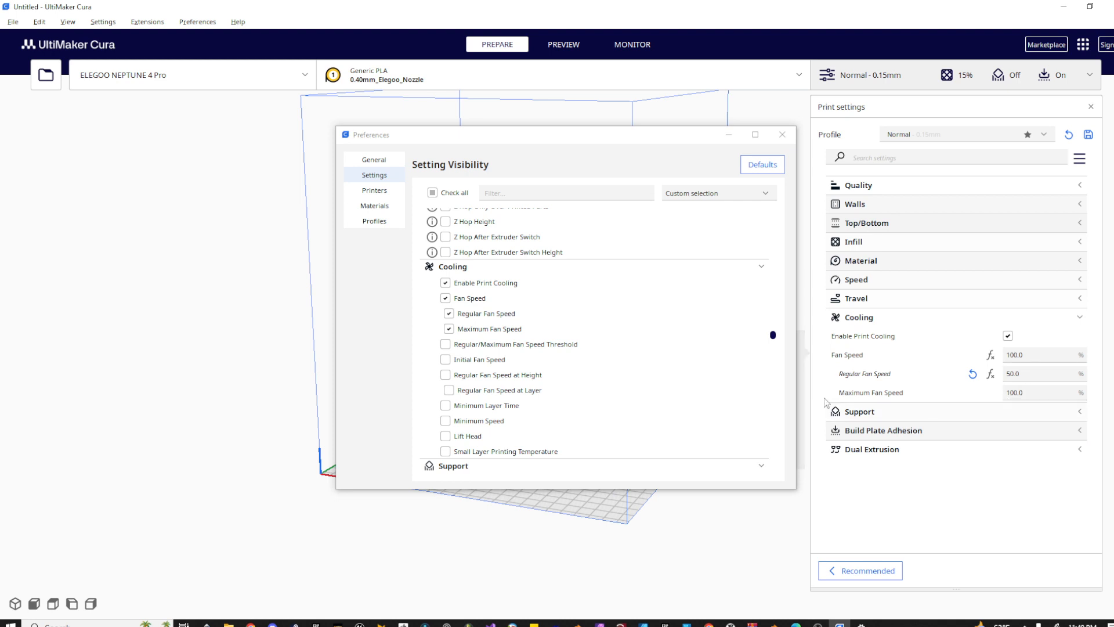
- Hide Regular and Maximum Fan Speed, and make Initial Fan Speed, Regular Fan Speed at Height and Minimum Layer Time visible in the Cooling settings
left_click(448, 329)
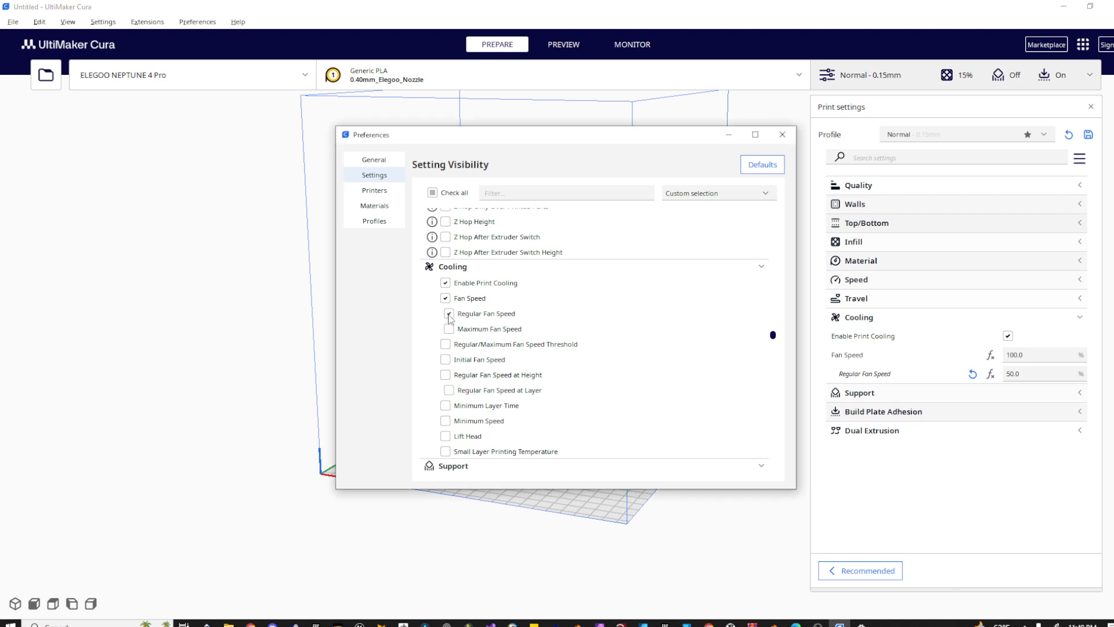
left_click(448, 314)
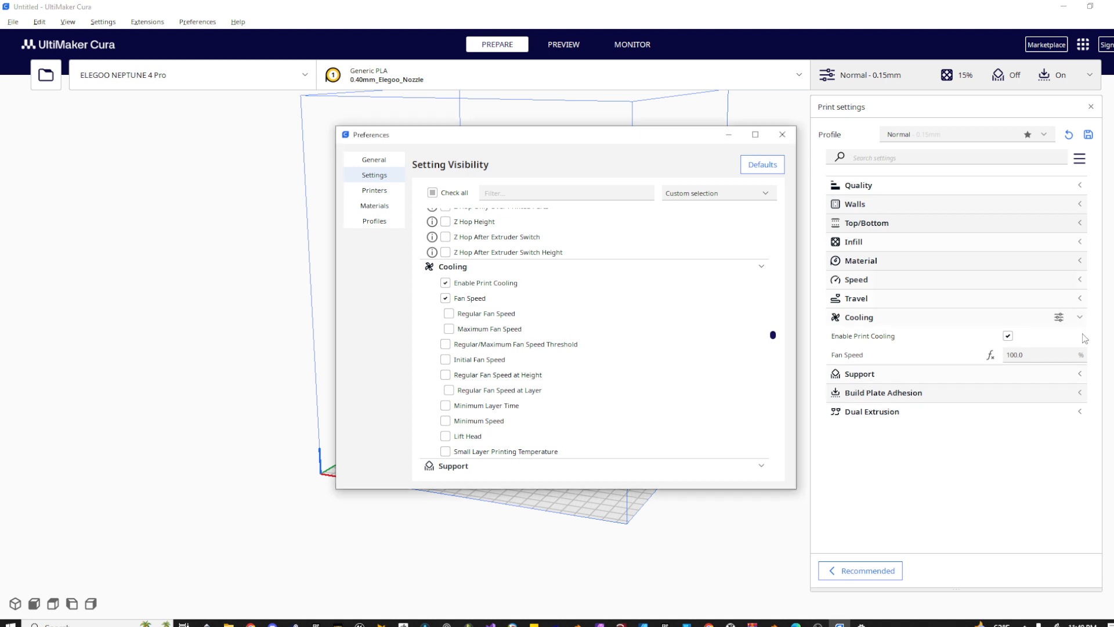
left_click(446, 361)
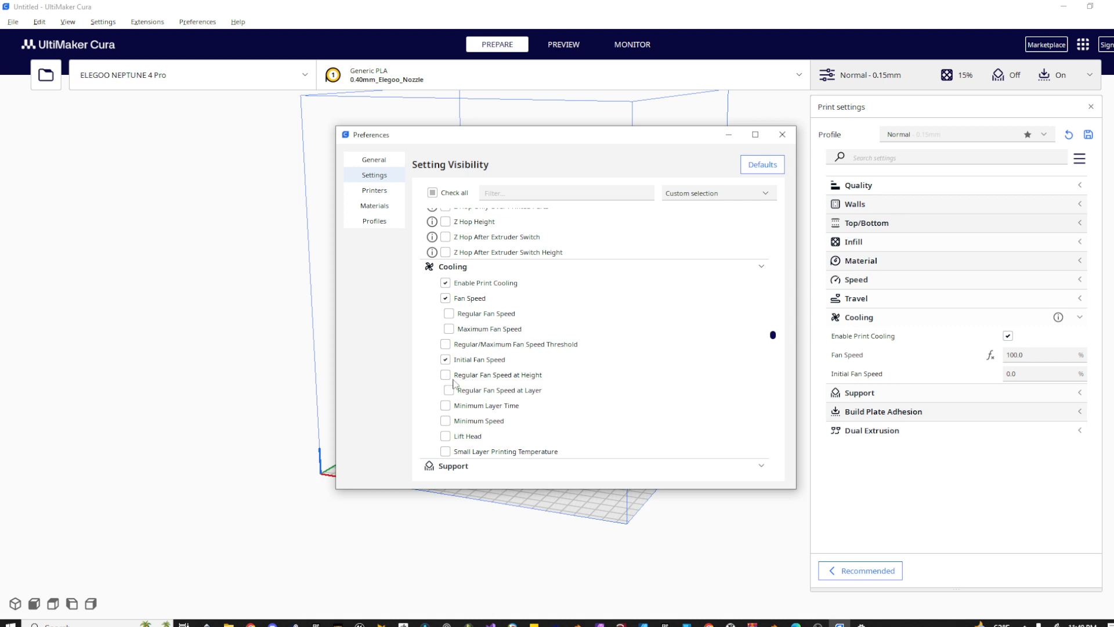
left_click(445, 375)
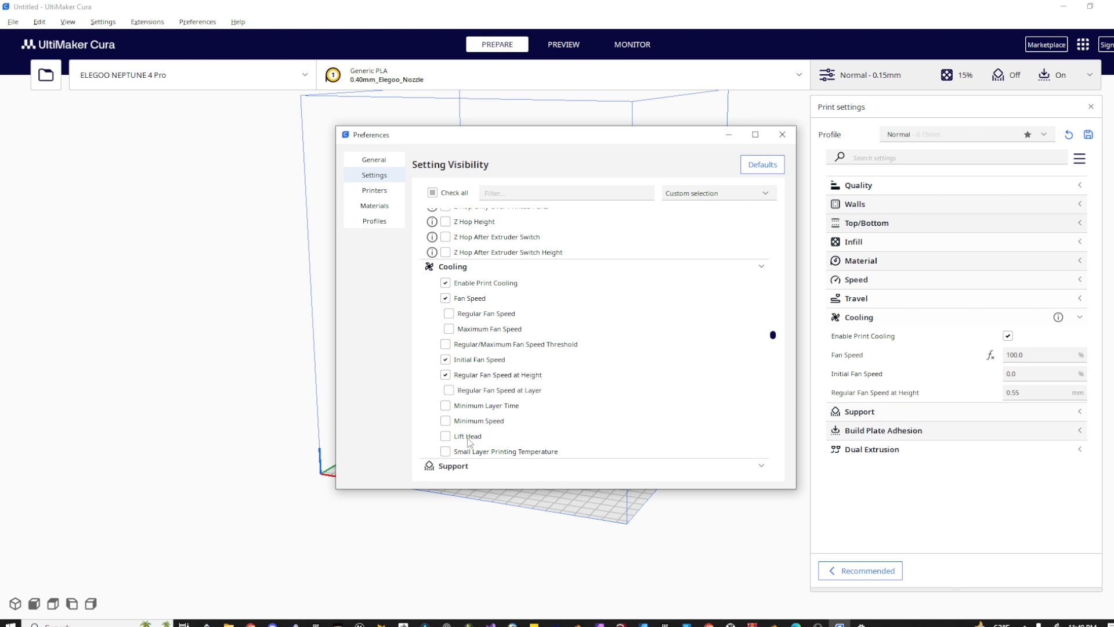
left_click(445, 405)
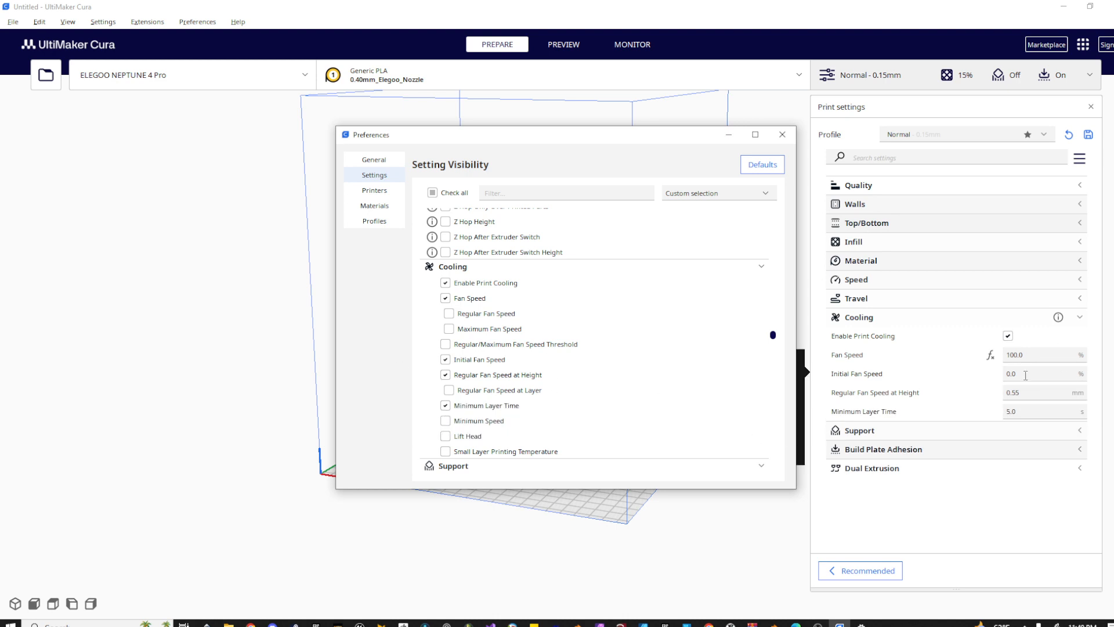
- Set Fan Speed to 30% in the Cooling settings
left_click(1081, 374)
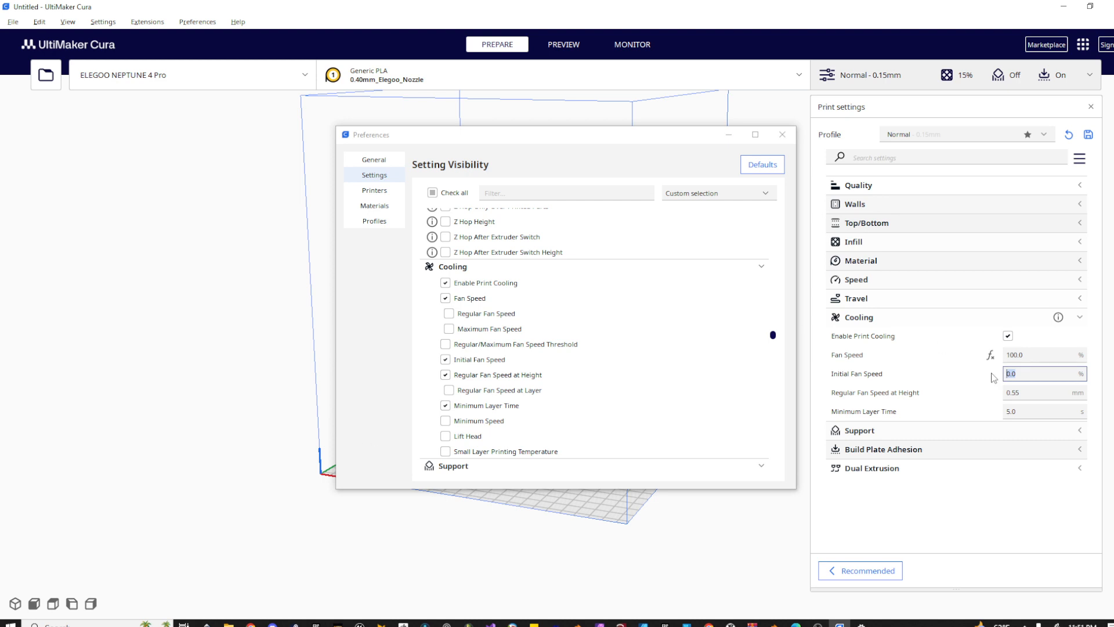
left_click(1028, 355)
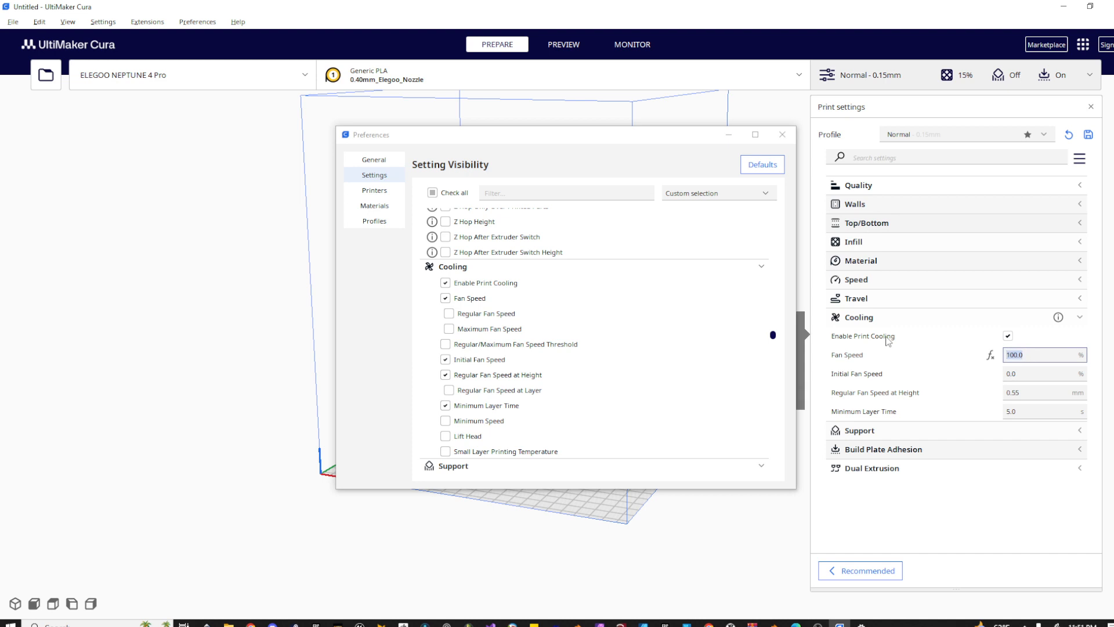
type("30")
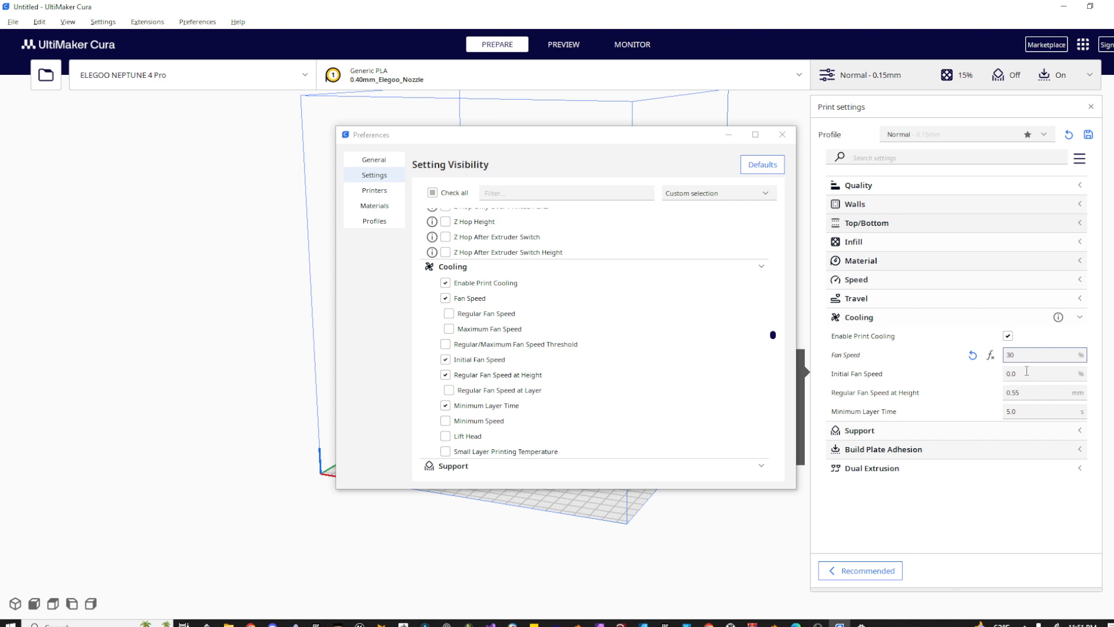
left_click_drag(1031, 356, 937, 355)
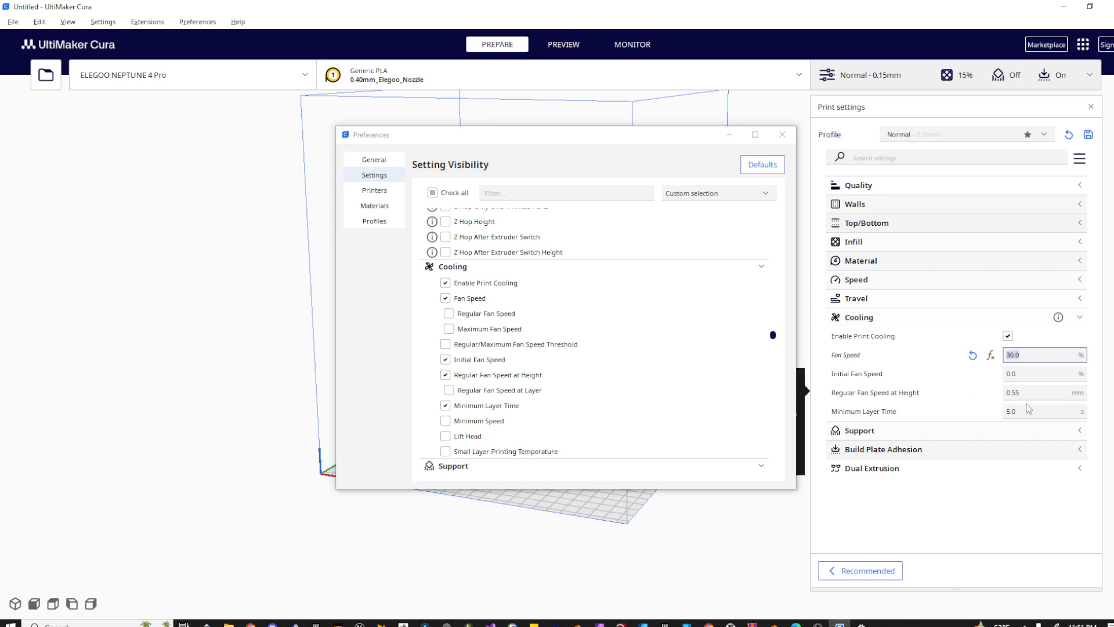
- Show Regular Fan Speed at Layer instead of Regular Fan Speed at Height in the Cooling settings, and set it to 5
left_click_drag(1033, 392, 925, 385)
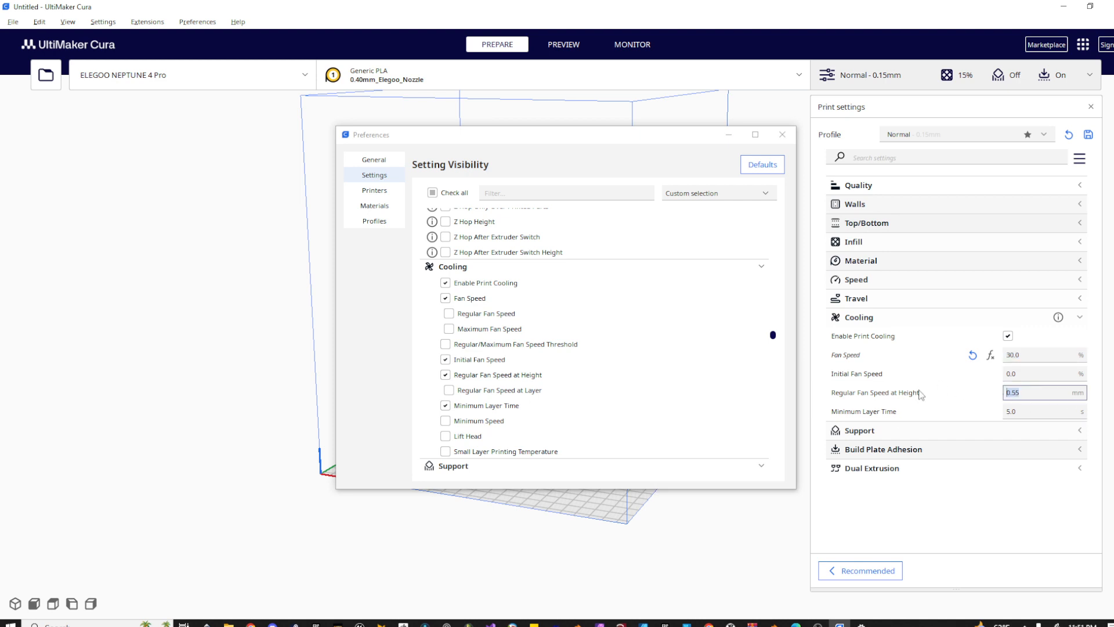
left_click(450, 391)
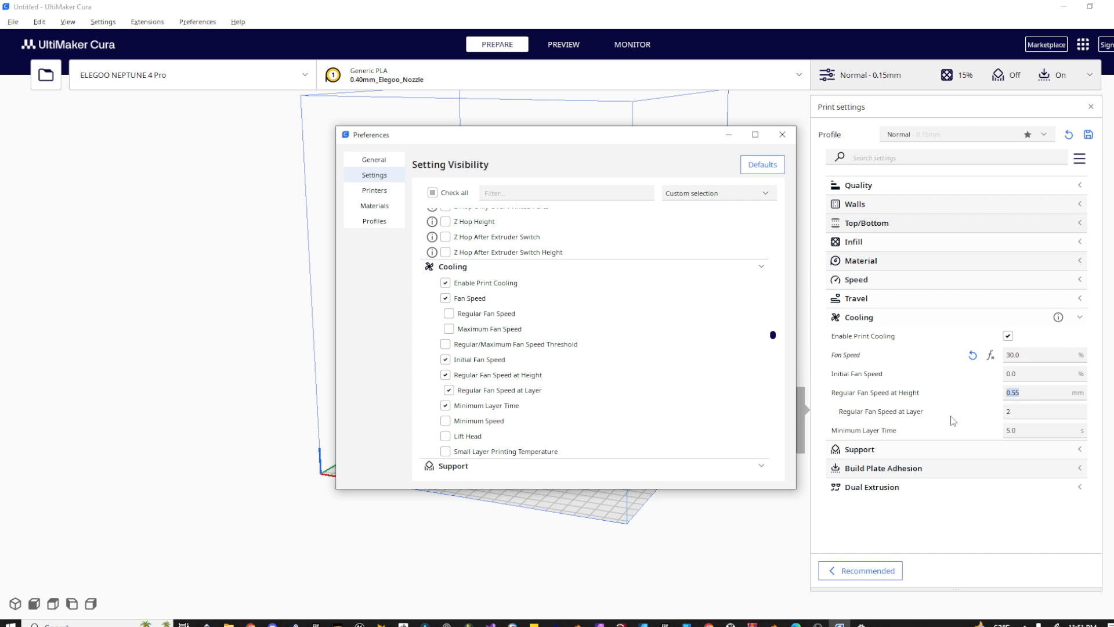
left_click(445, 374)
left_click(1005, 397)
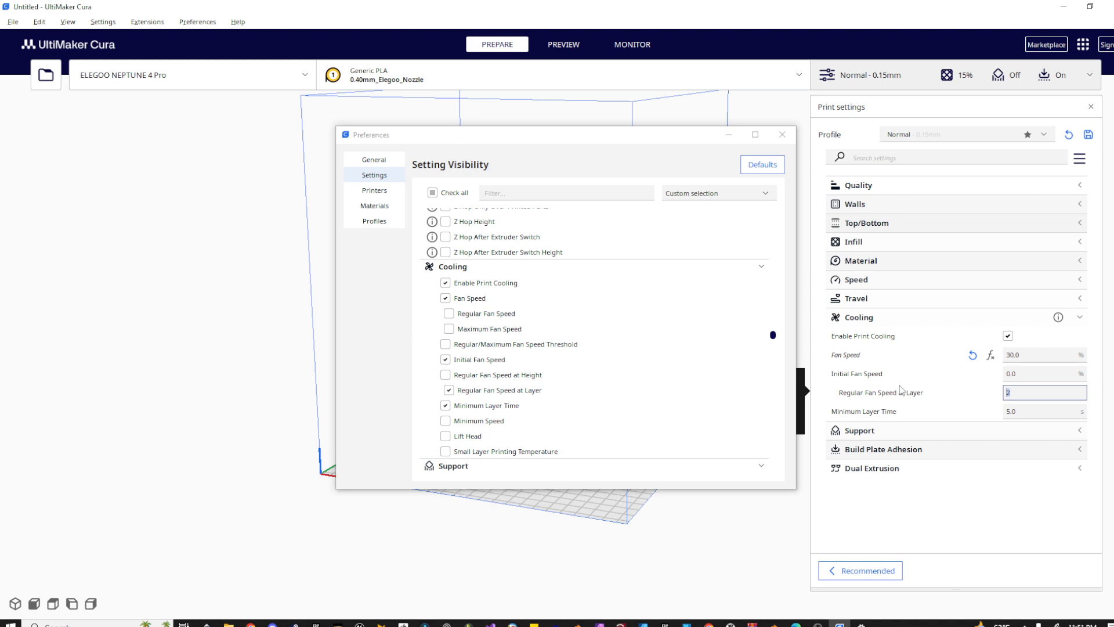
type("5")
- Set Build Plate Adhesion Type to Brim in the Build Plate Adhesion settings
scroll(475, 343, "down", 3)
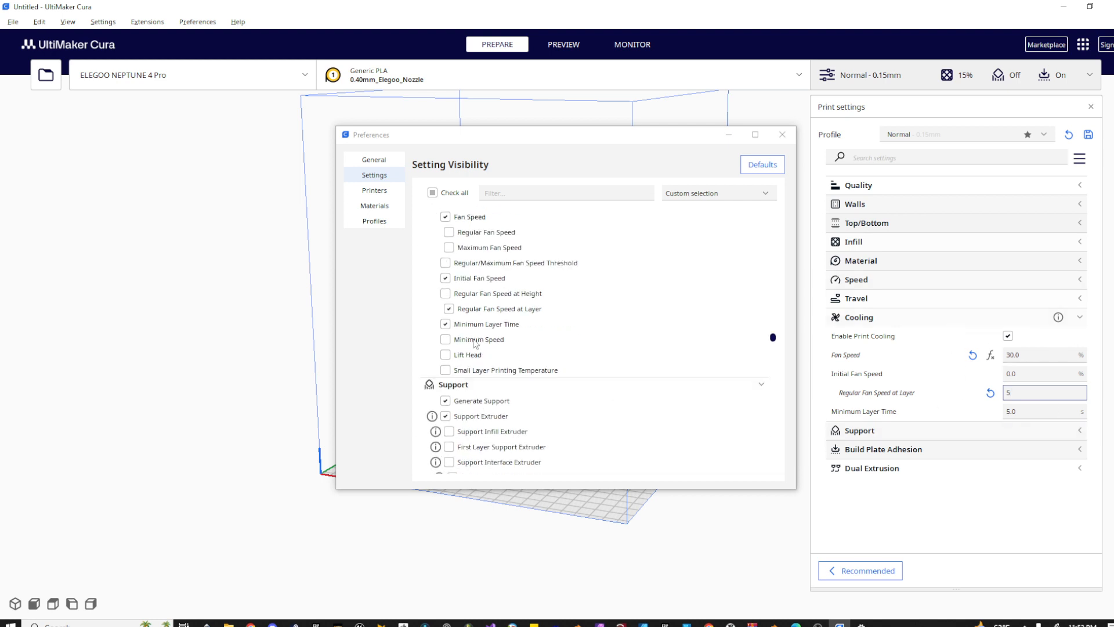
scroll(598, 404, "down", 2)
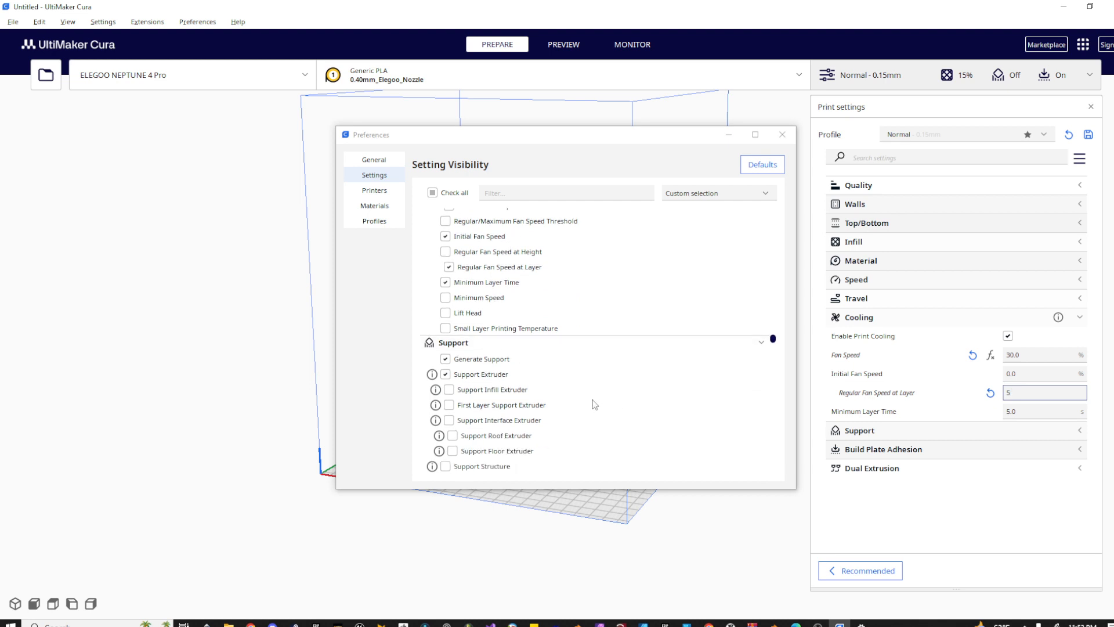
scroll(594, 405, "down", 2)
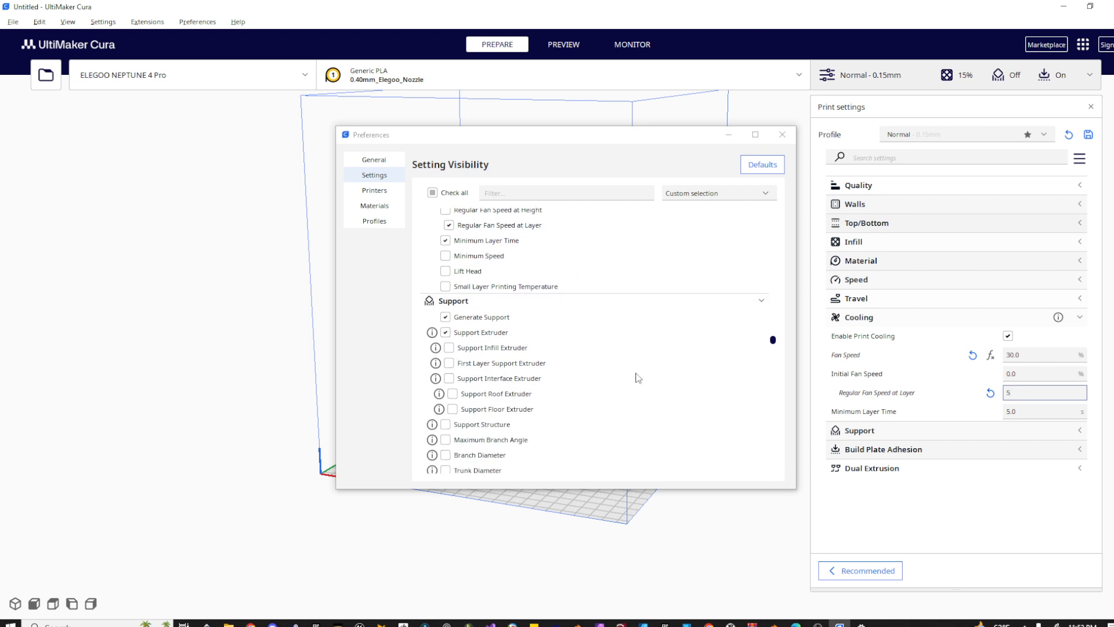
scroll(638, 377, "down", 20)
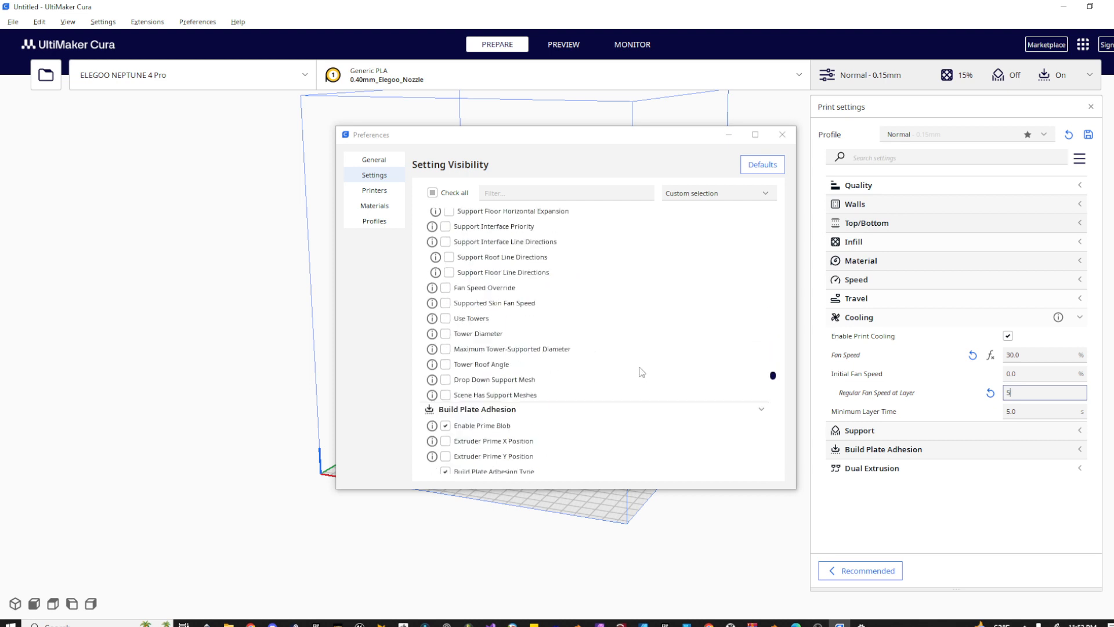
scroll(641, 372, "down", 4)
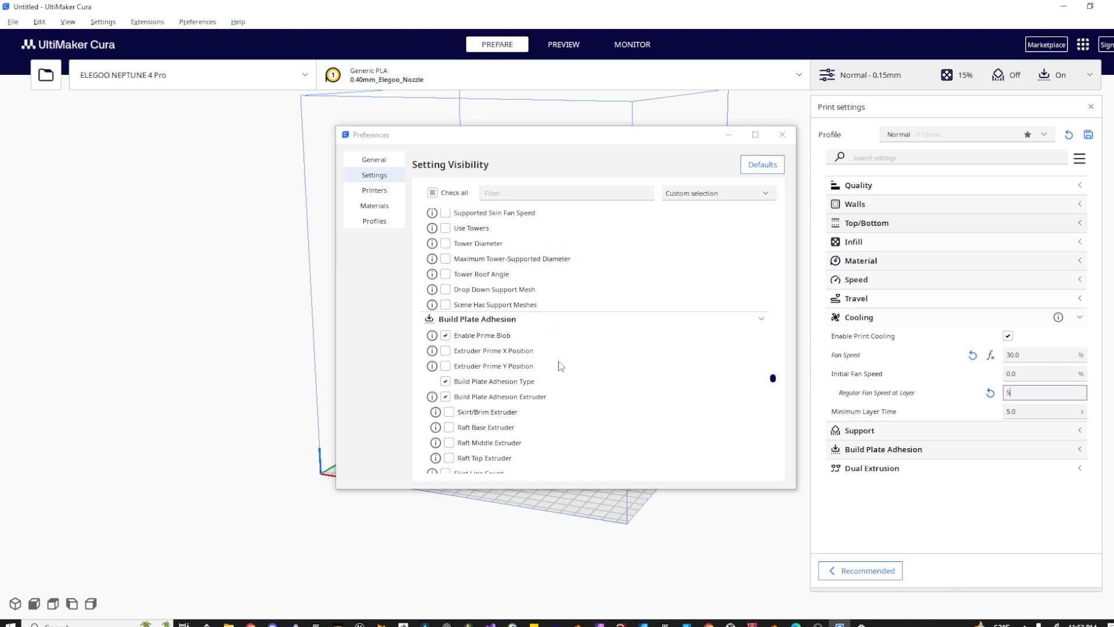
scroll(592, 436, "down", 2)
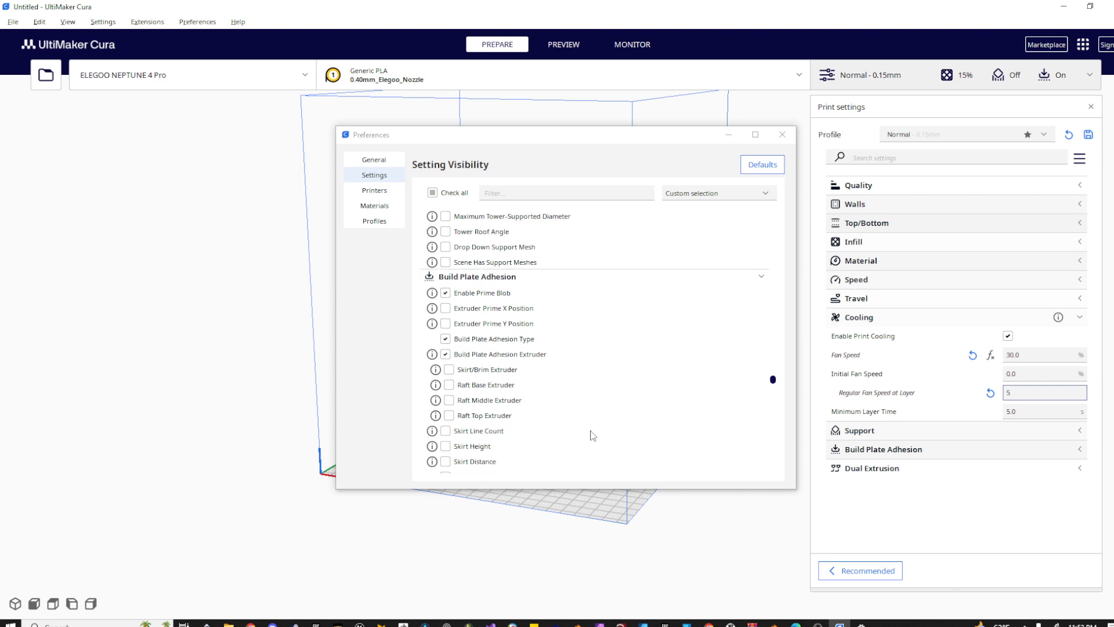
scroll(579, 419, "down", 2)
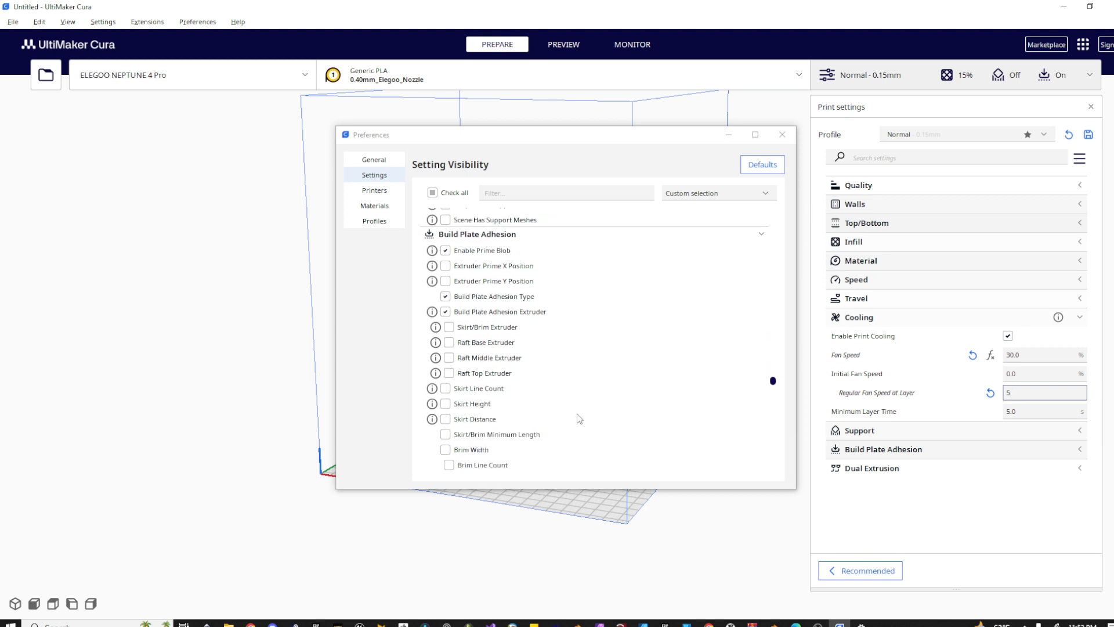
scroll(579, 418, "down", 2)
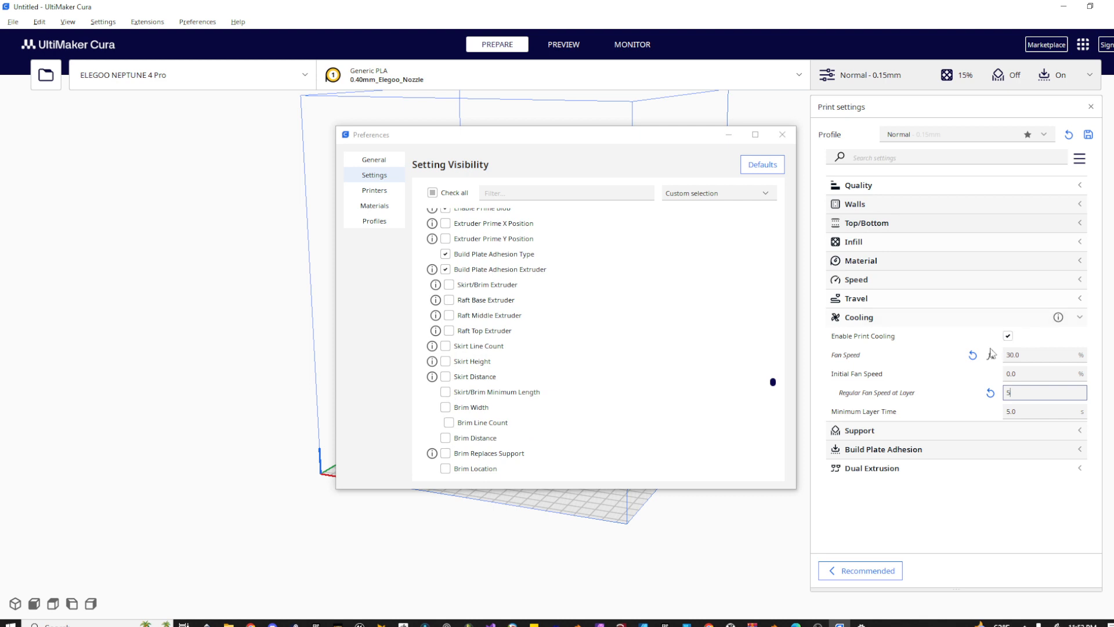
left_click(1075, 450)
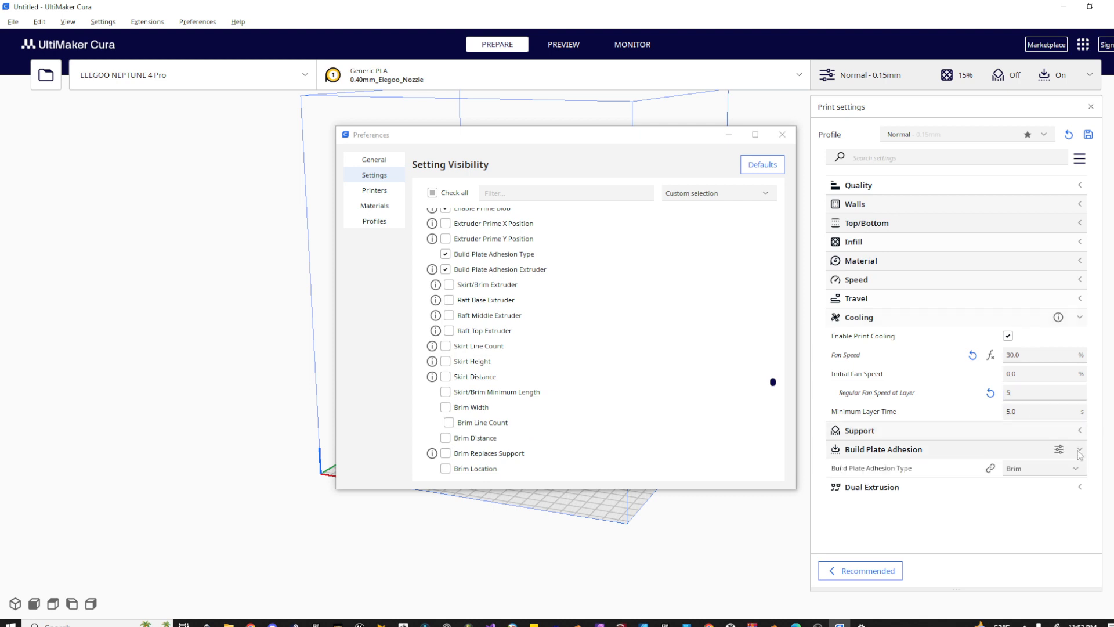
mouse_move(1019, 473)
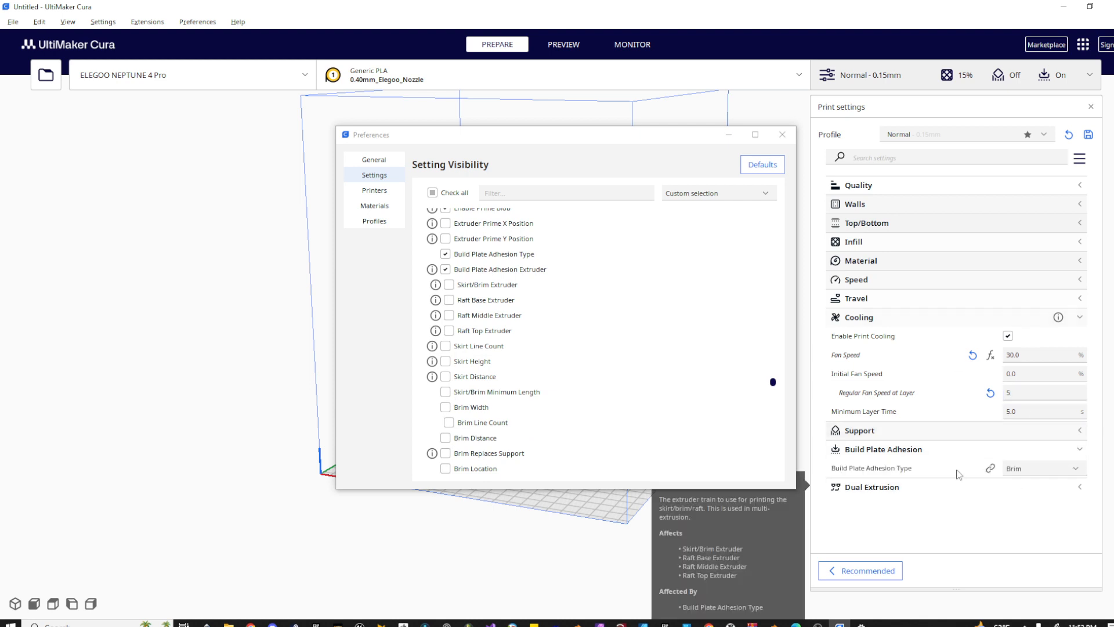
left_click(1017, 470)
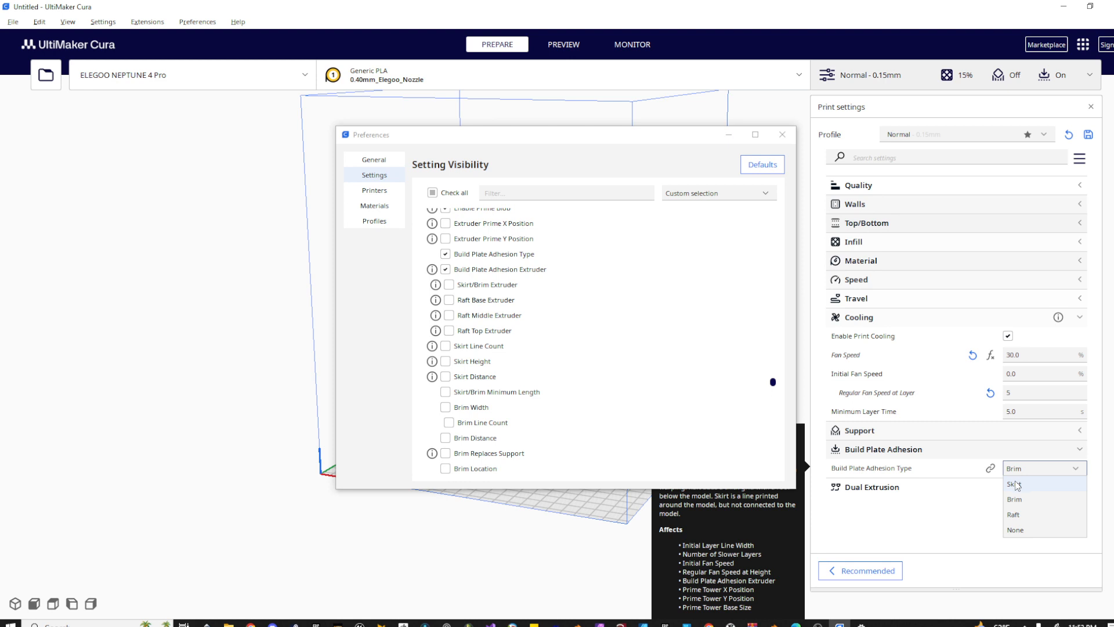
left_click(1030, 500)
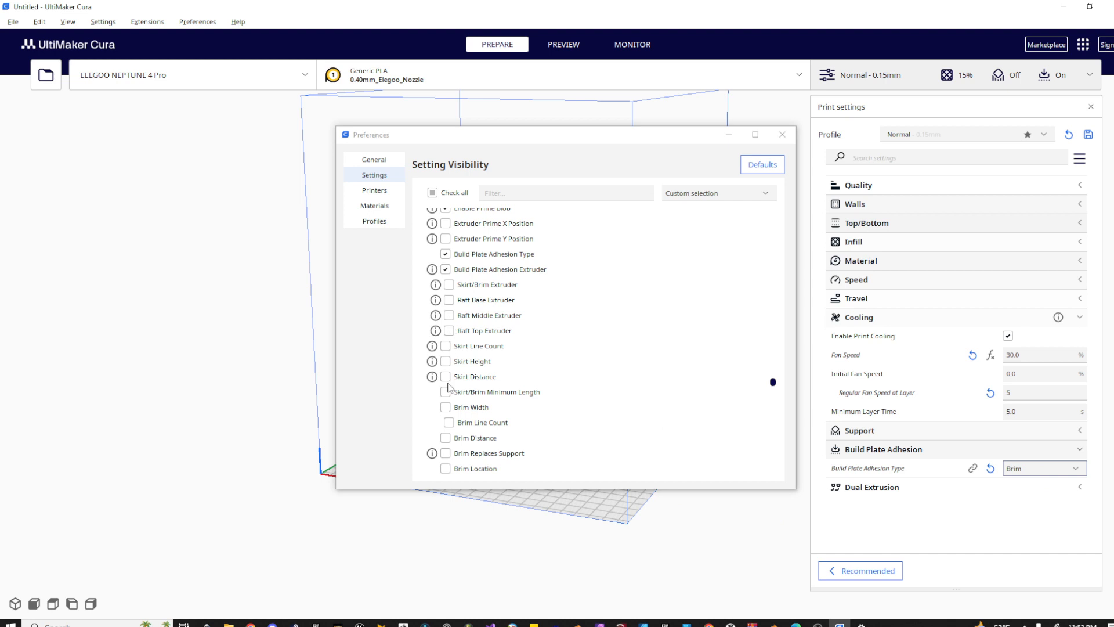
- Make Brim Width, Brim Line Count and Brim Distance visible in the Build Plate Adhesion settings
left_click(446, 407)
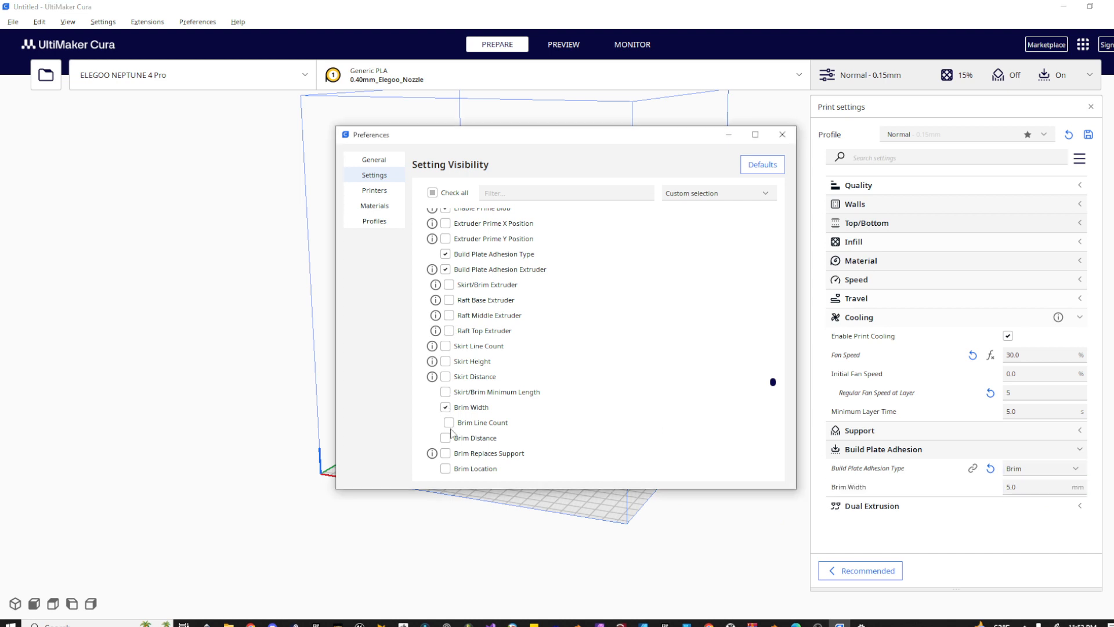
left_click(449, 423)
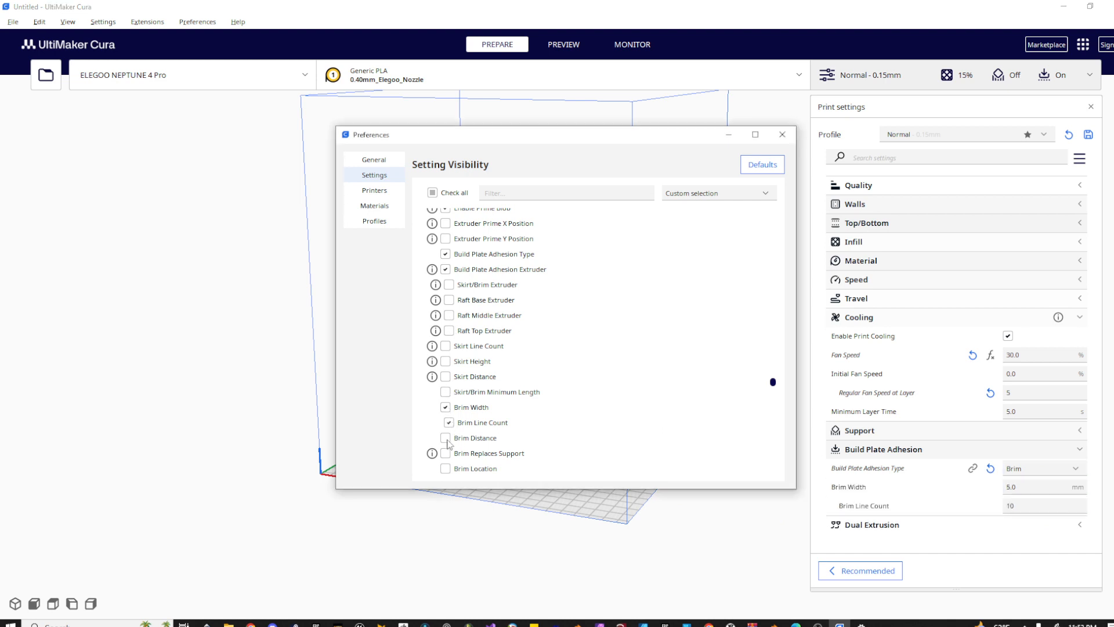
left_click(446, 439)
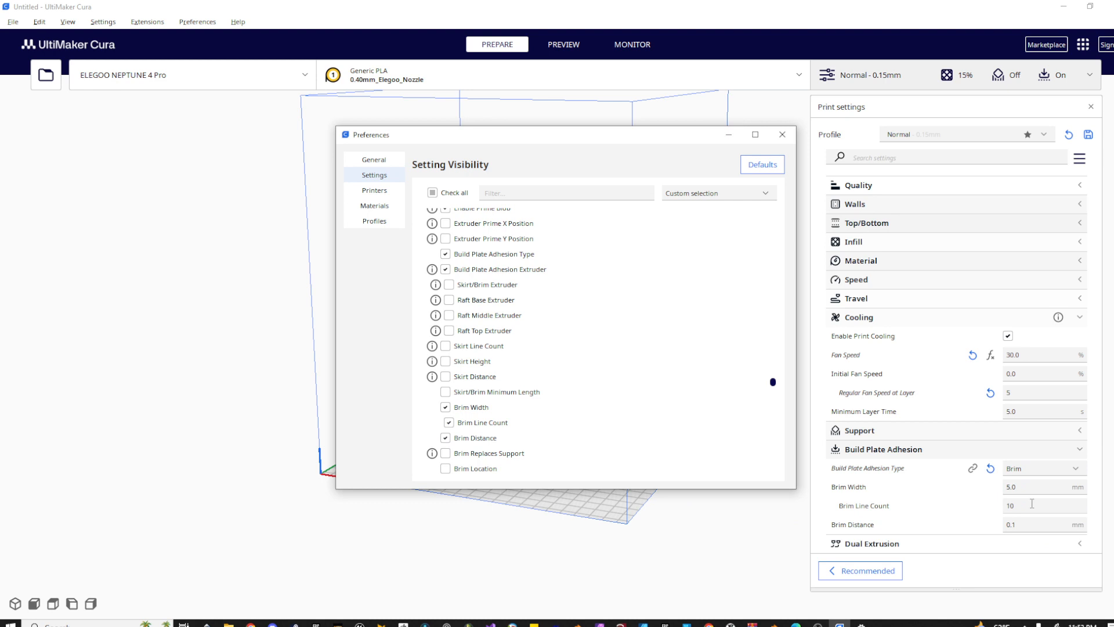
left_click(1016, 524)
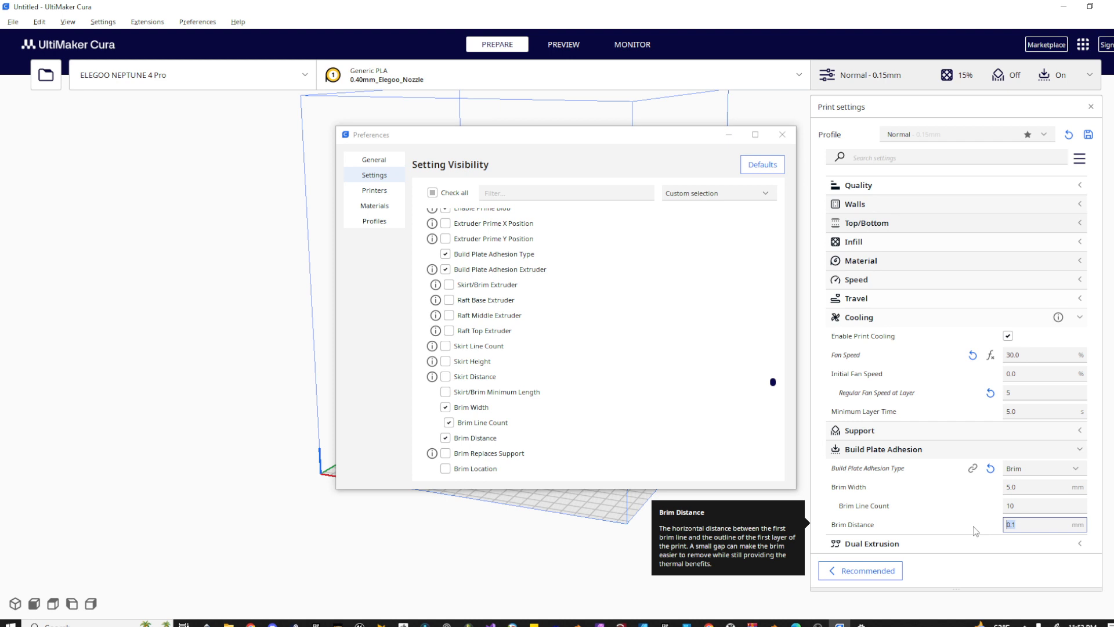
left_click(1023, 502)
left_click(1010, 490)
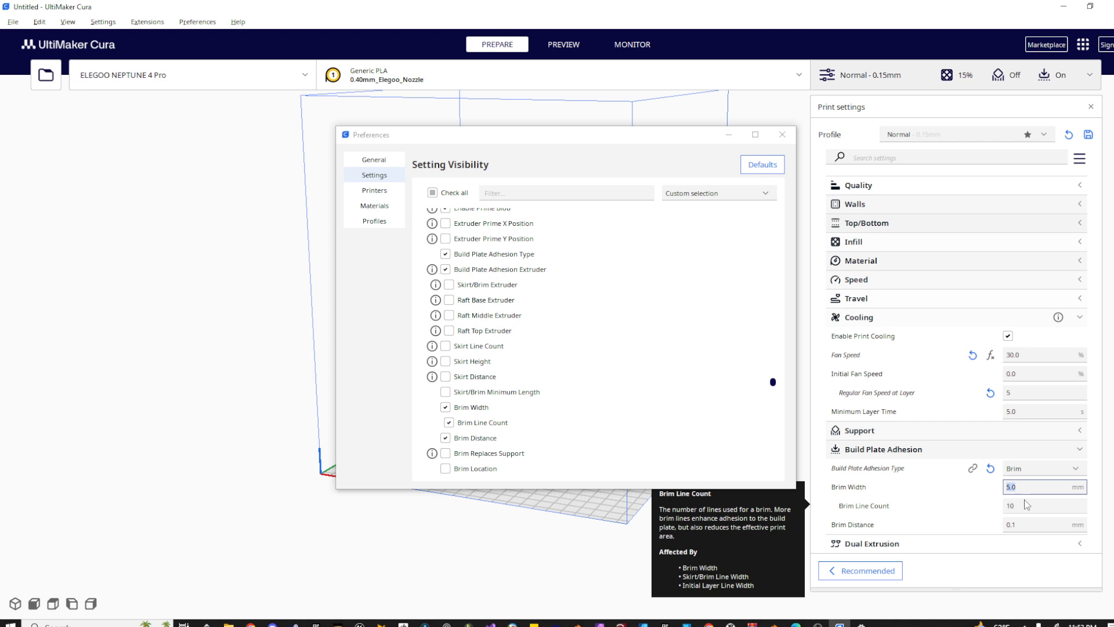
left_click(1060, 474)
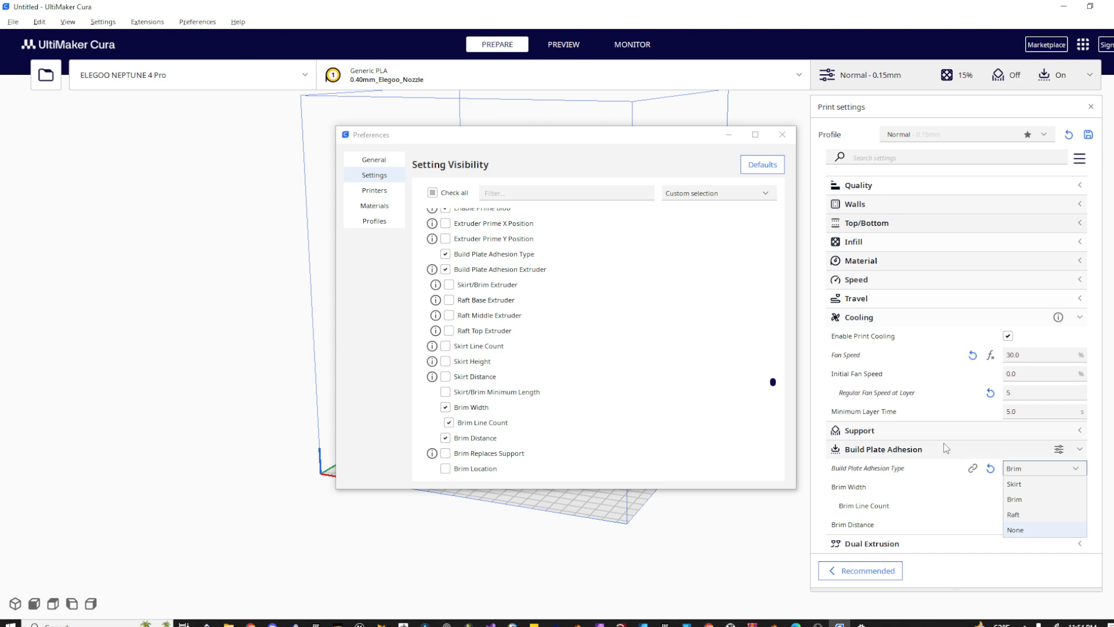
left_click(977, 448)
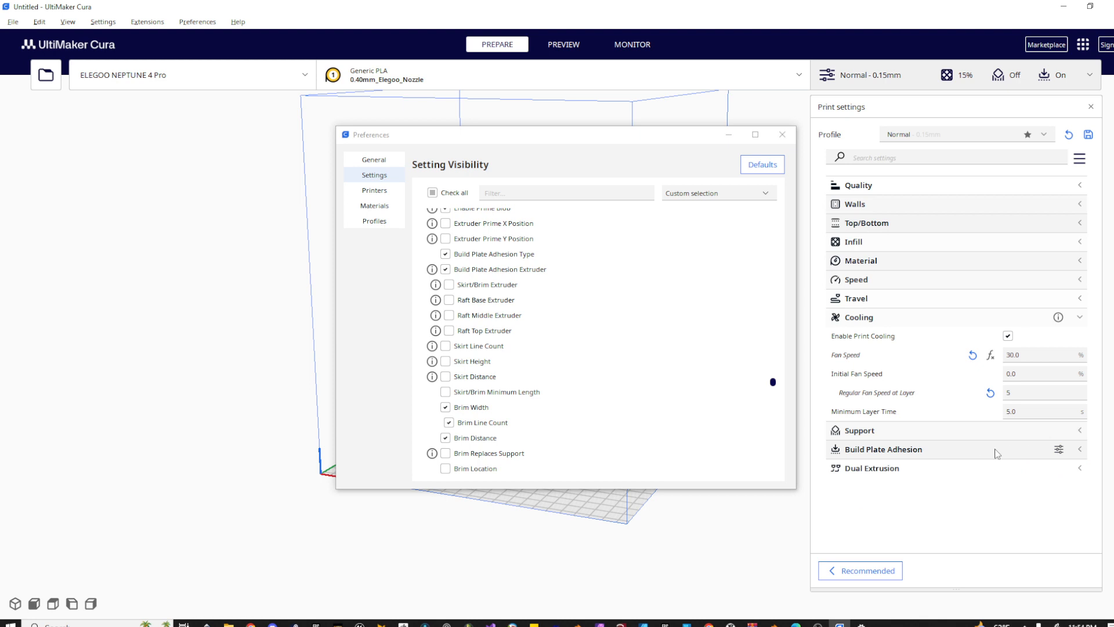
left_click(1077, 451)
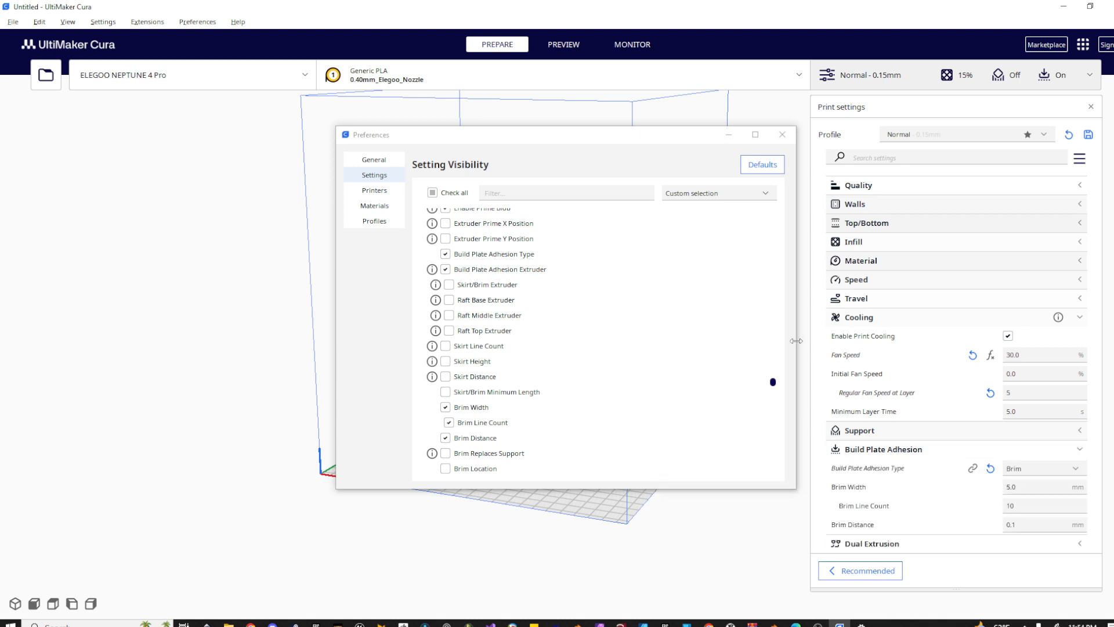
- Make Brim Location visible in the Build Plate Adhesion settings and look through its placement options
scroll(591, 383, "down", 1)
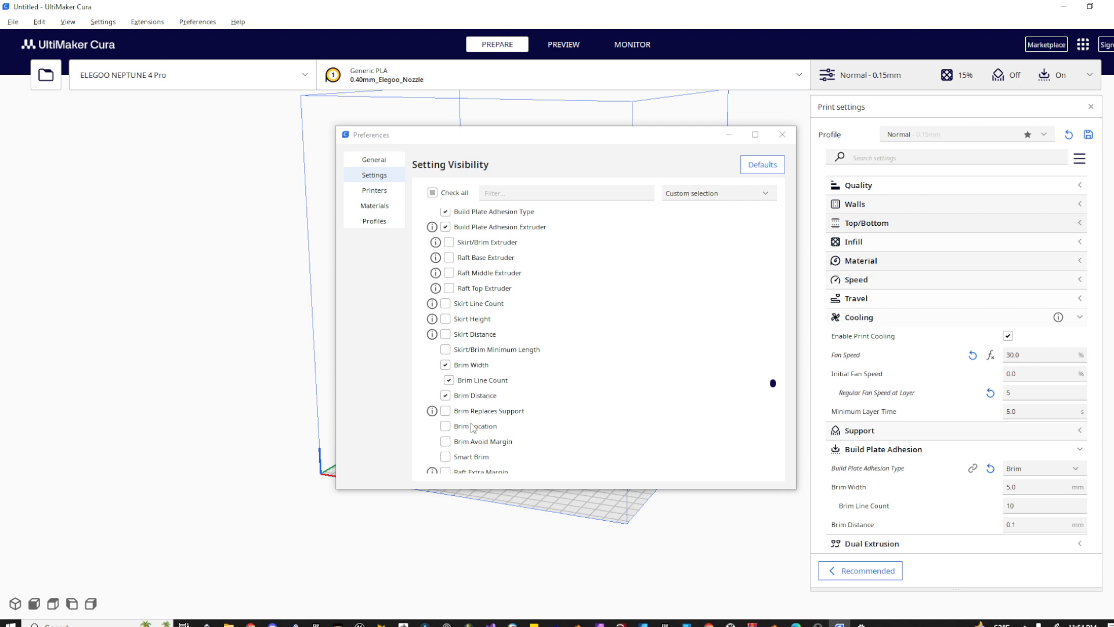
left_click(445, 427)
scroll(1036, 462, "down", 1)
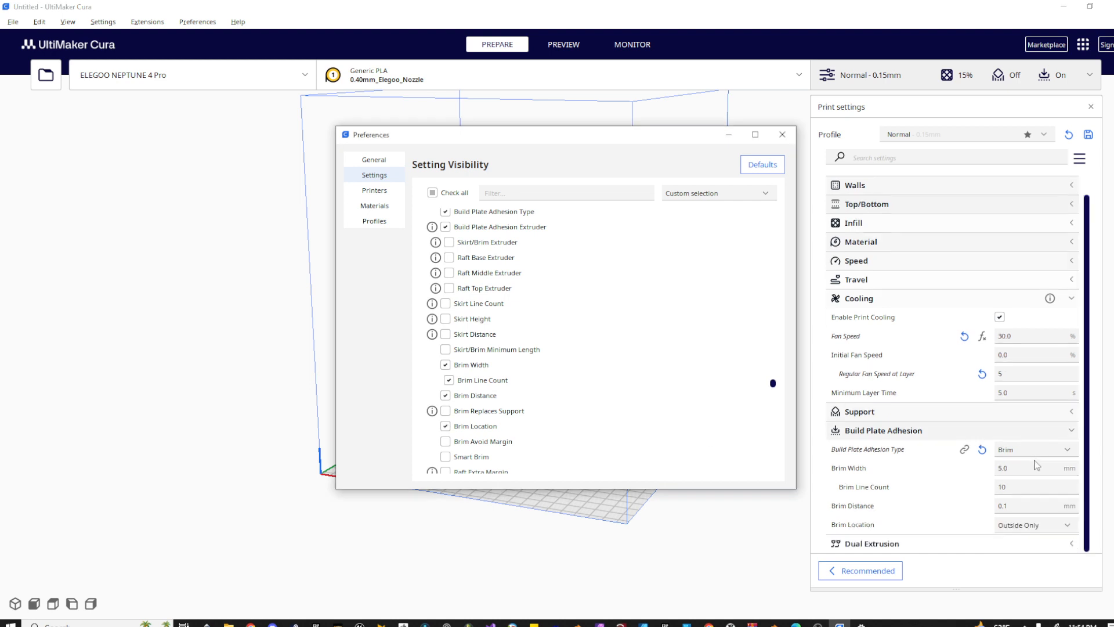
left_click(1068, 526)
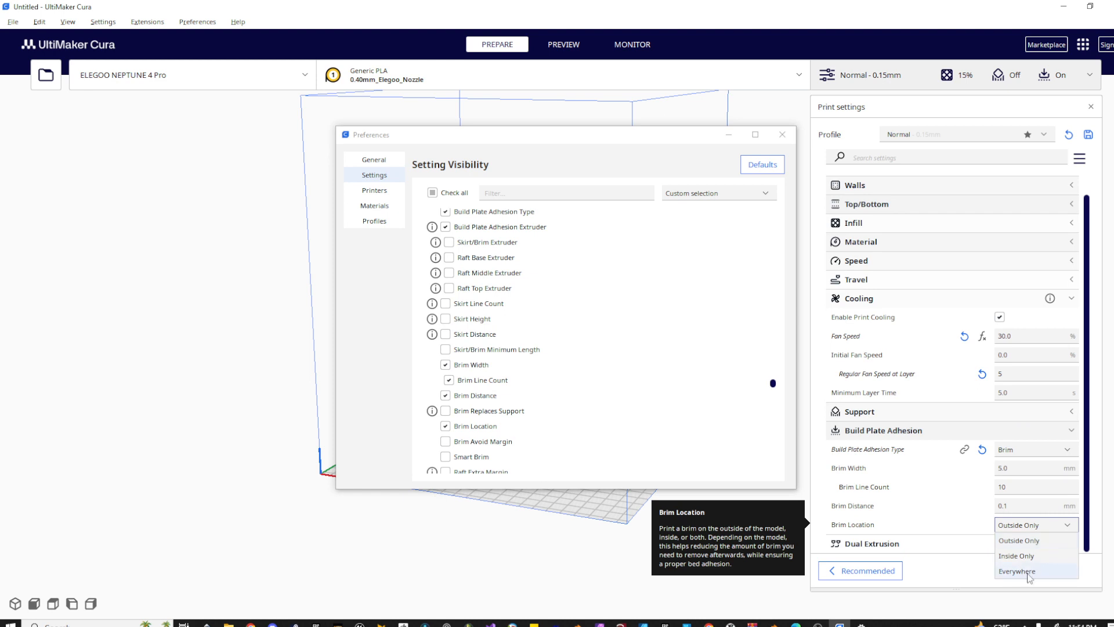
left_click(1070, 527)
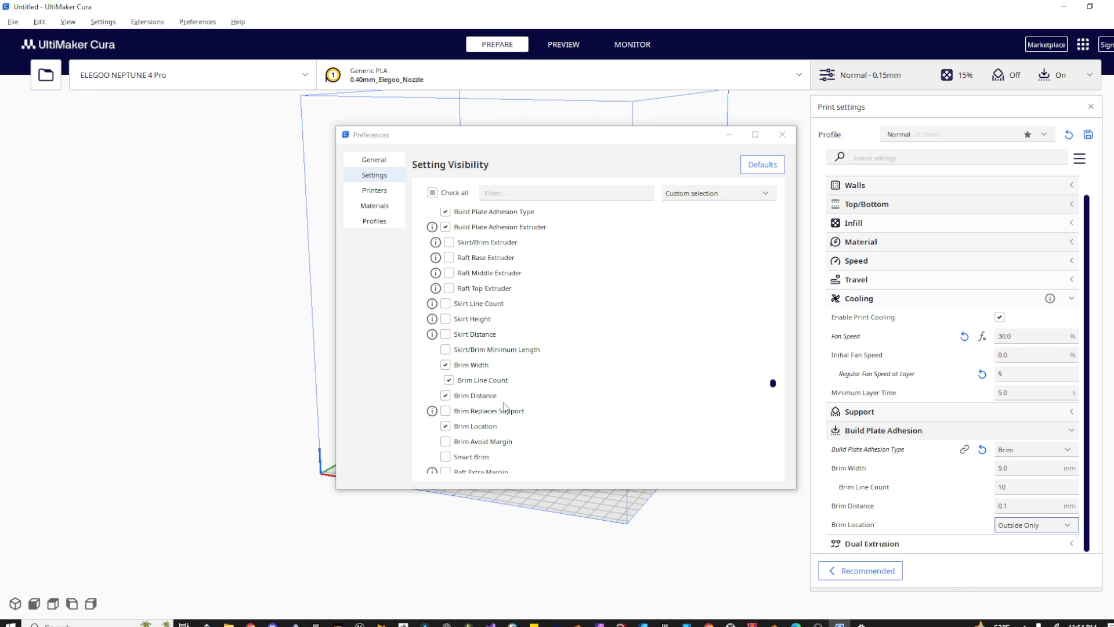
- Look over the remaining raft and prime tower visibility options and close the Preferences dialog
scroll(503, 407, "down", 4)
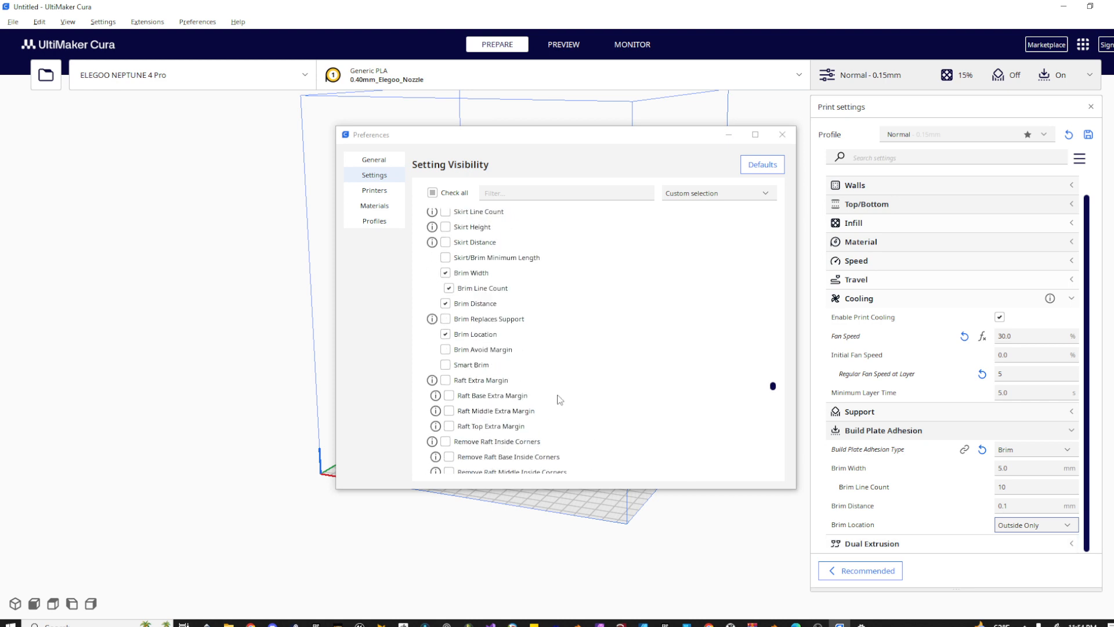
scroll(559, 399, "down", 3)
scroll(559, 401, "down", 10)
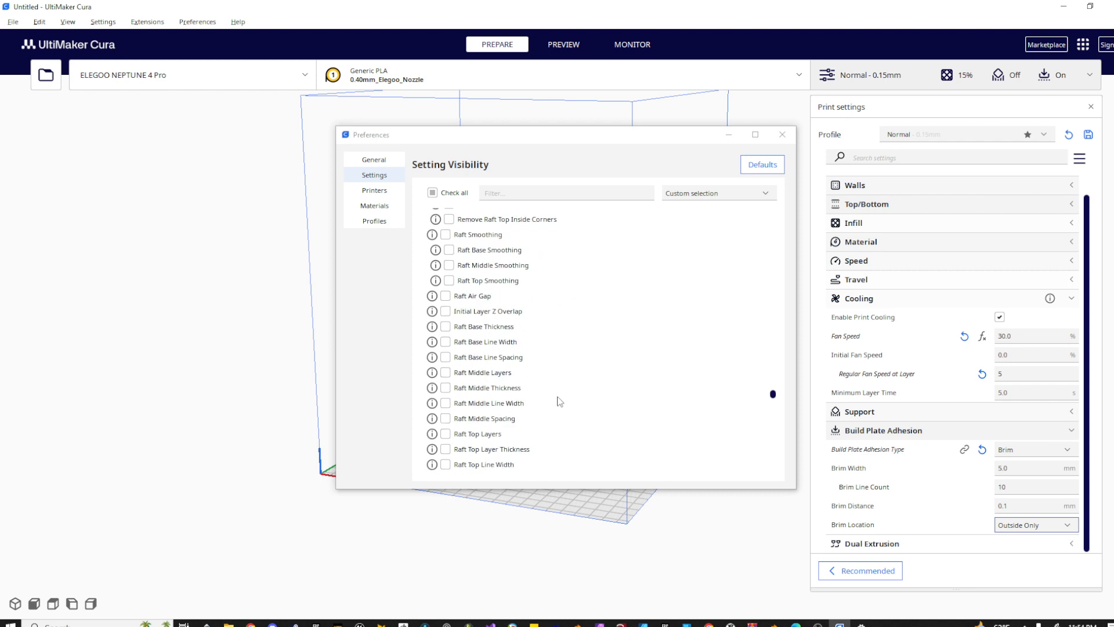
scroll(559, 401, "down", 10)
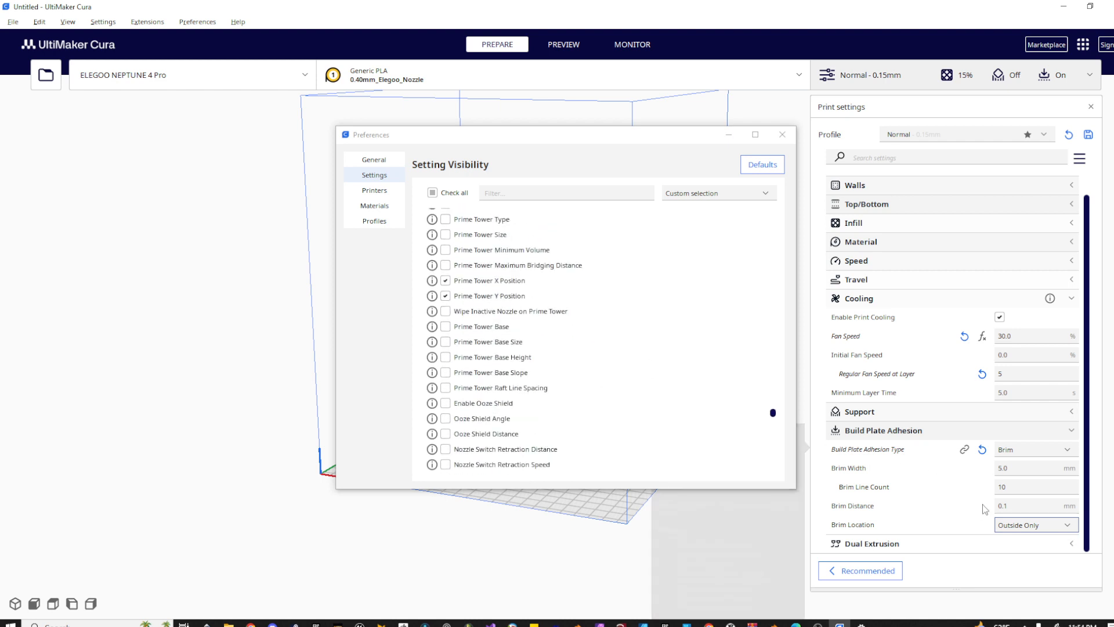
left_click(784, 137)
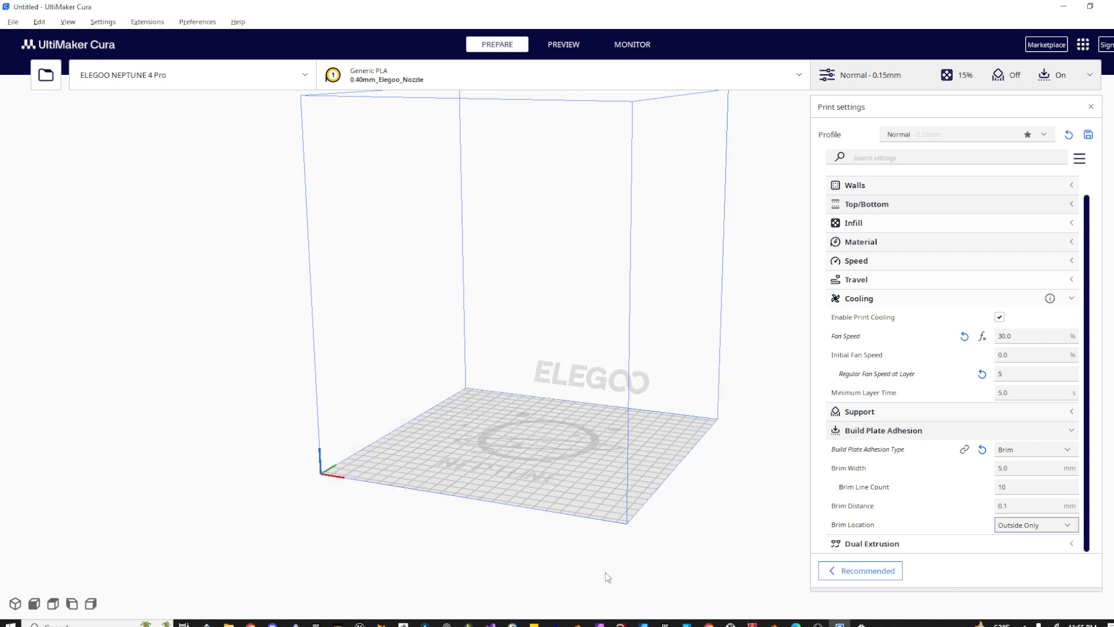
- Switch to Blender, maximize its window and save the open Pedestal Mockup file
left_click(774, 624)
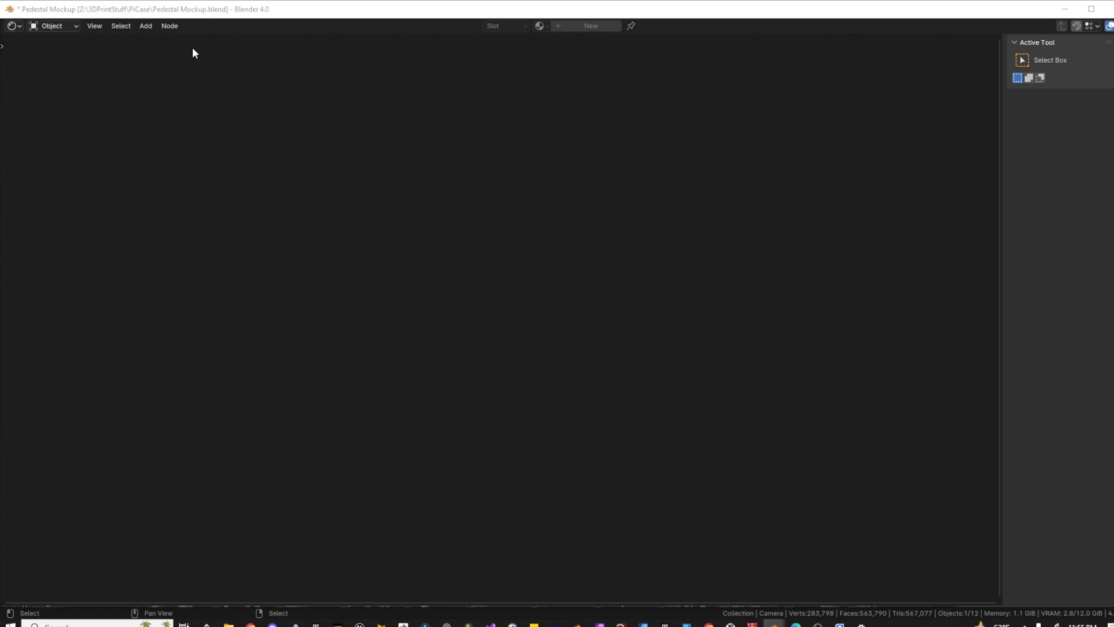
left_click(1092, 8)
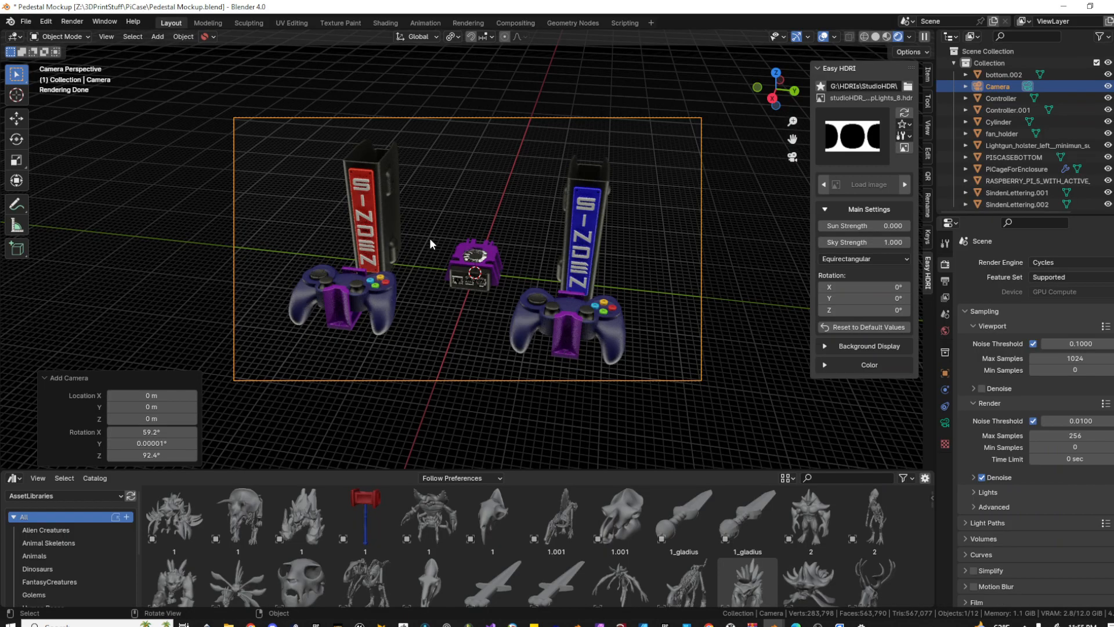
left_click(25, 20)
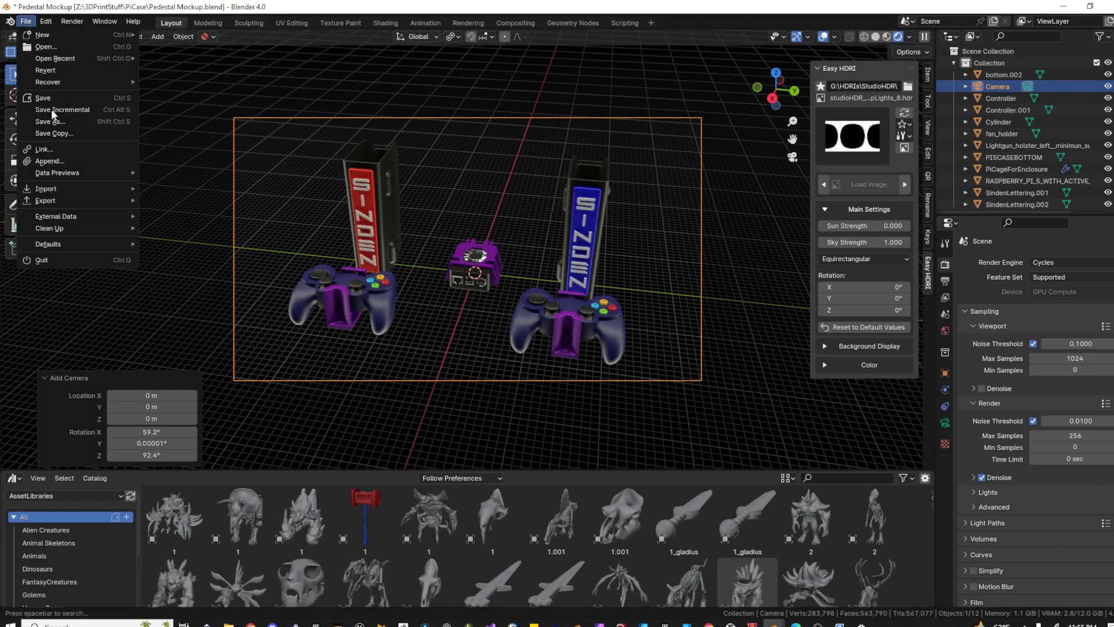
left_click(49, 98)
- Create a new file from the General template
left_click(27, 22)
mouse_move(49, 33)
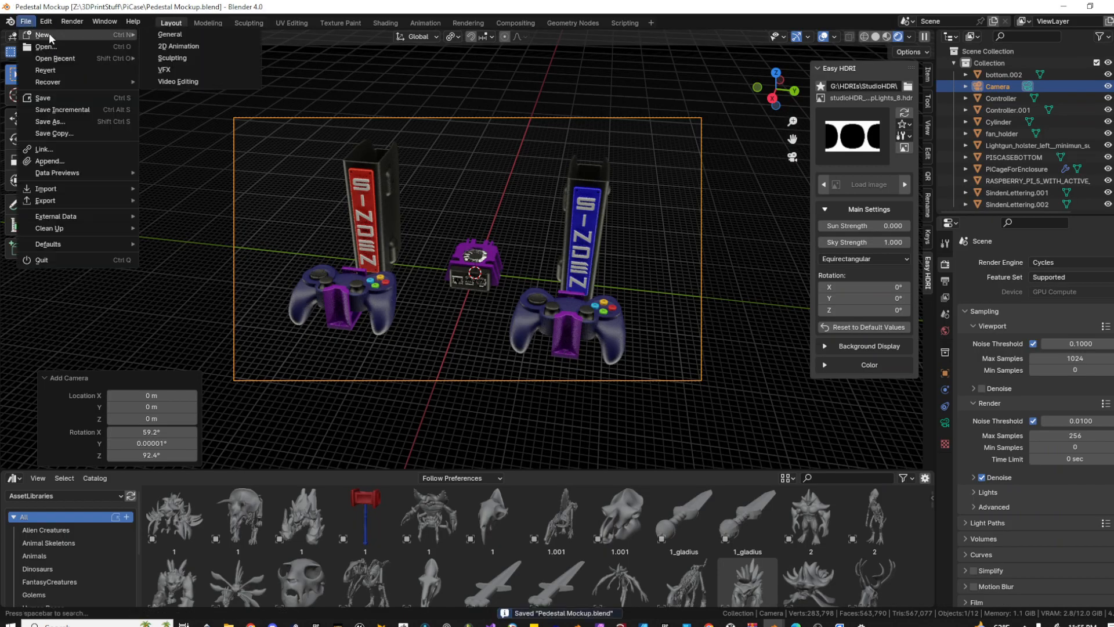
left_click(174, 36)
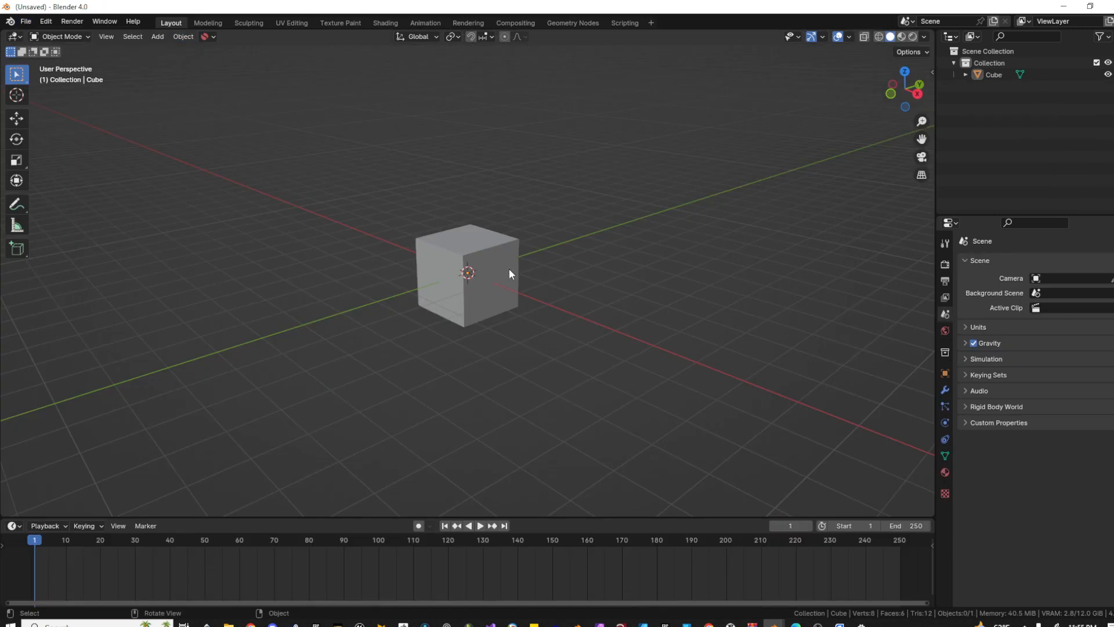
- Select the default cube and frame it in the viewport
scroll(510, 274, "down", 12)
middle_click_drag(511, 274, 523, 279)
left_click(335, 222)
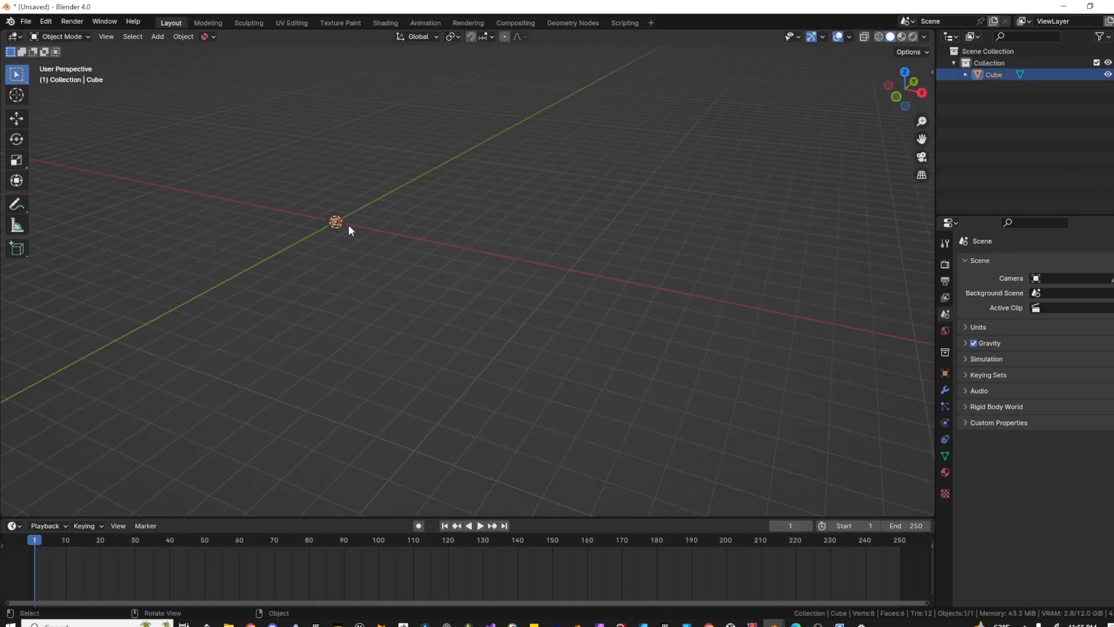
key("KP_Decimal")
scroll(441, 270, "down", 6)
middle_click_drag(430, 287, 383, 247)
middle_click_drag(507, 287, 478, 302)
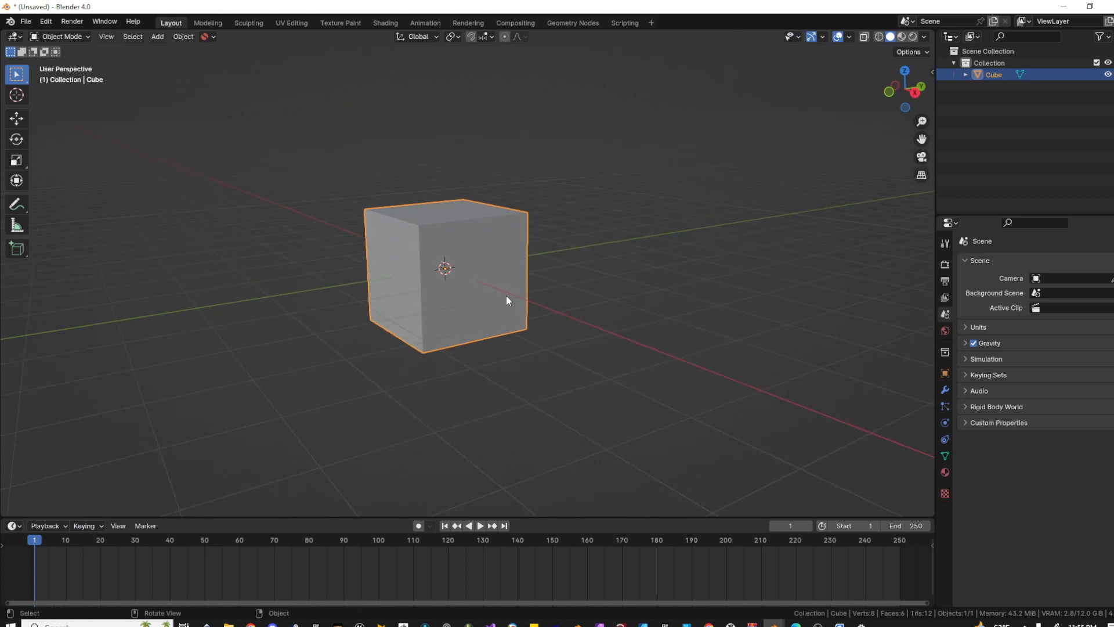
- Show the scene's unit settings and the cube's transform values
left_click(967, 325)
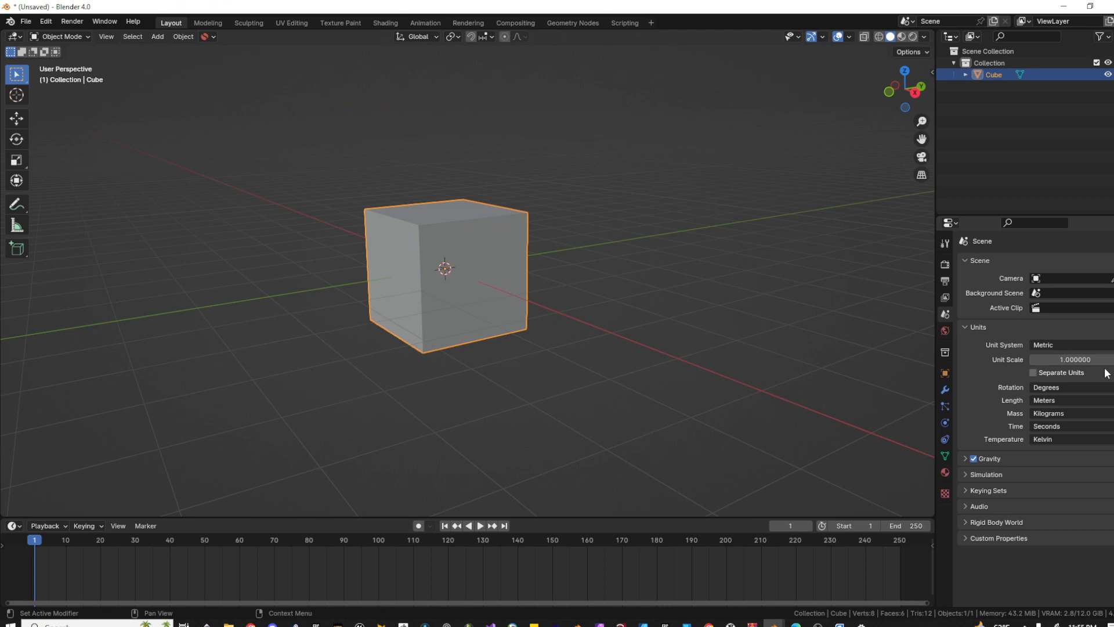
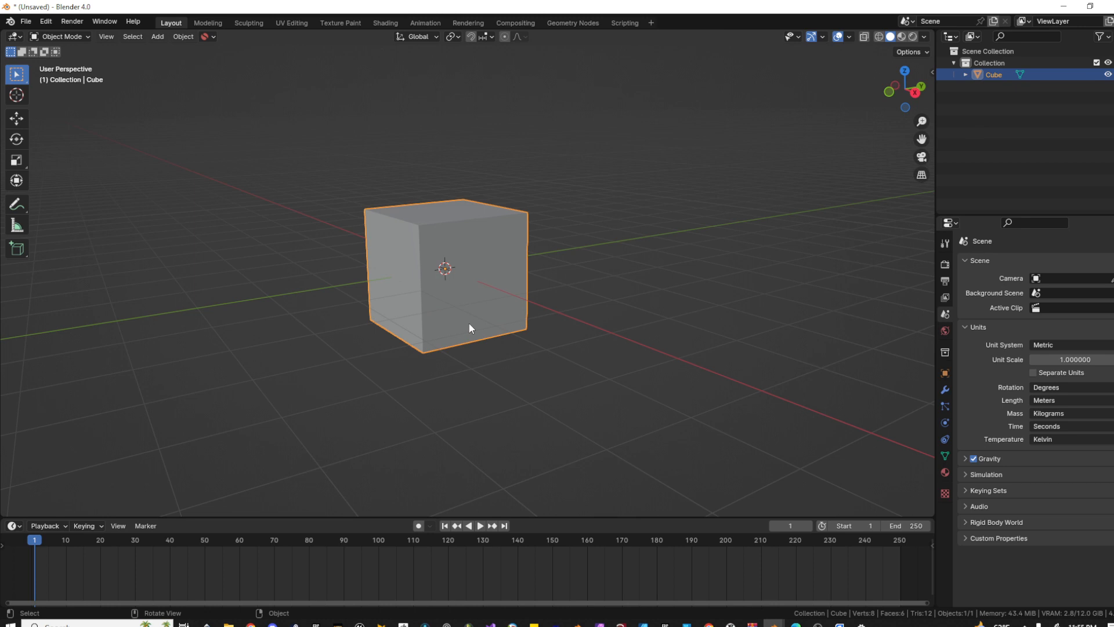
key("n")
left_click(927, 74)
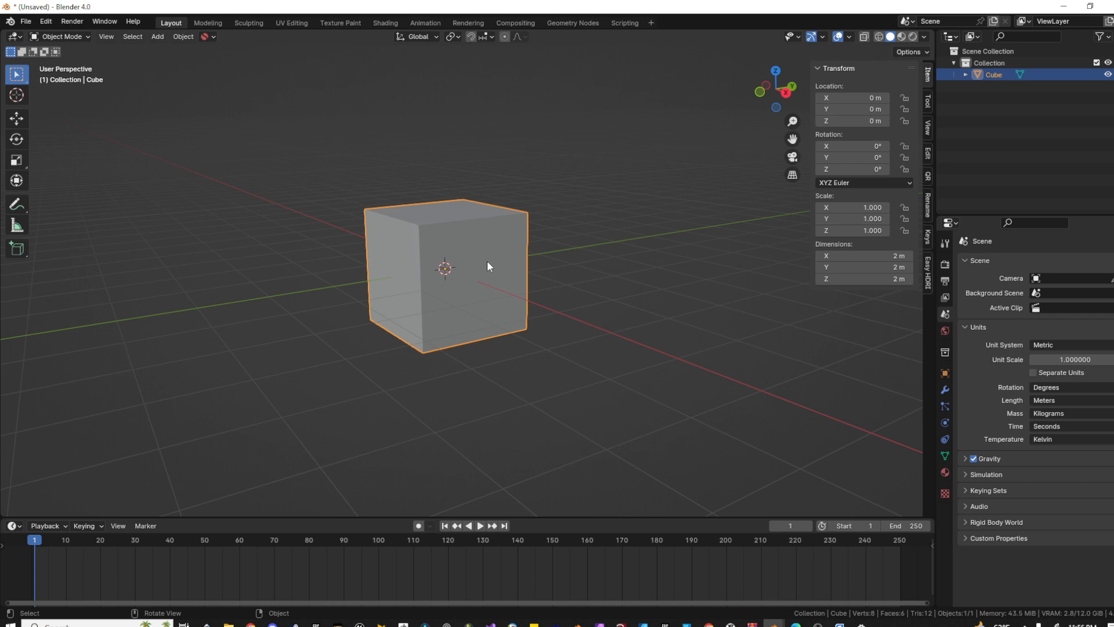
- Move the cube up 1 m along the Z axis
key("g")
key("z")
key("1")
key("Return")
- Set the cube's origin to the 3D cursor
right_click(465, 254)
mouse_move(472, 255)
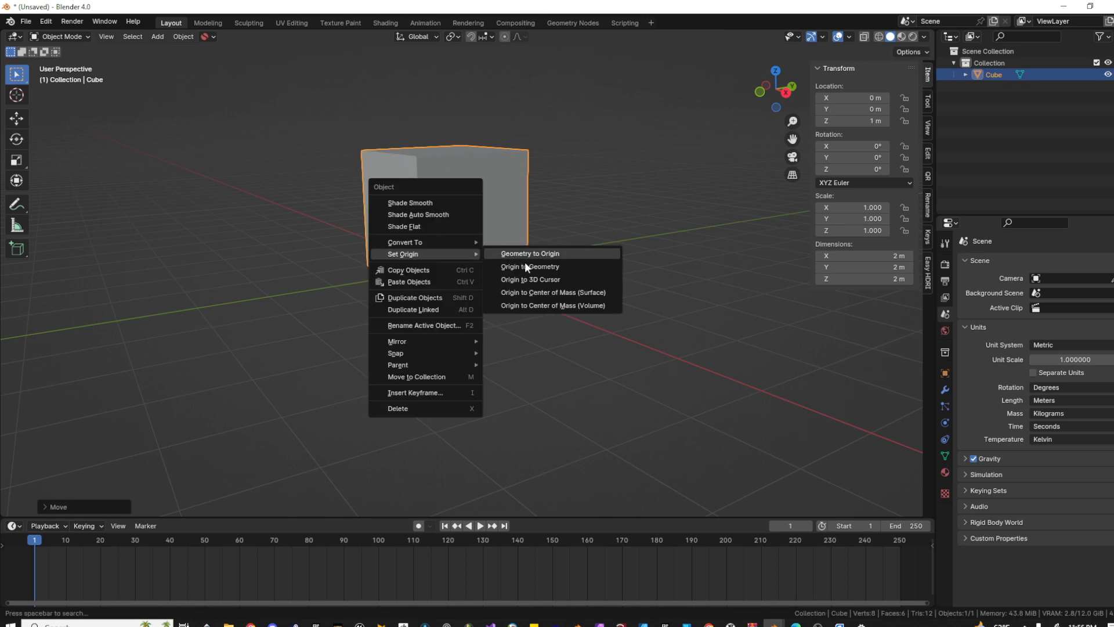
left_click(531, 281)
- Flatten the cube by scaling it along Z to a height of about 0.25 m
middle_click_drag(274, 274, 642, 249)
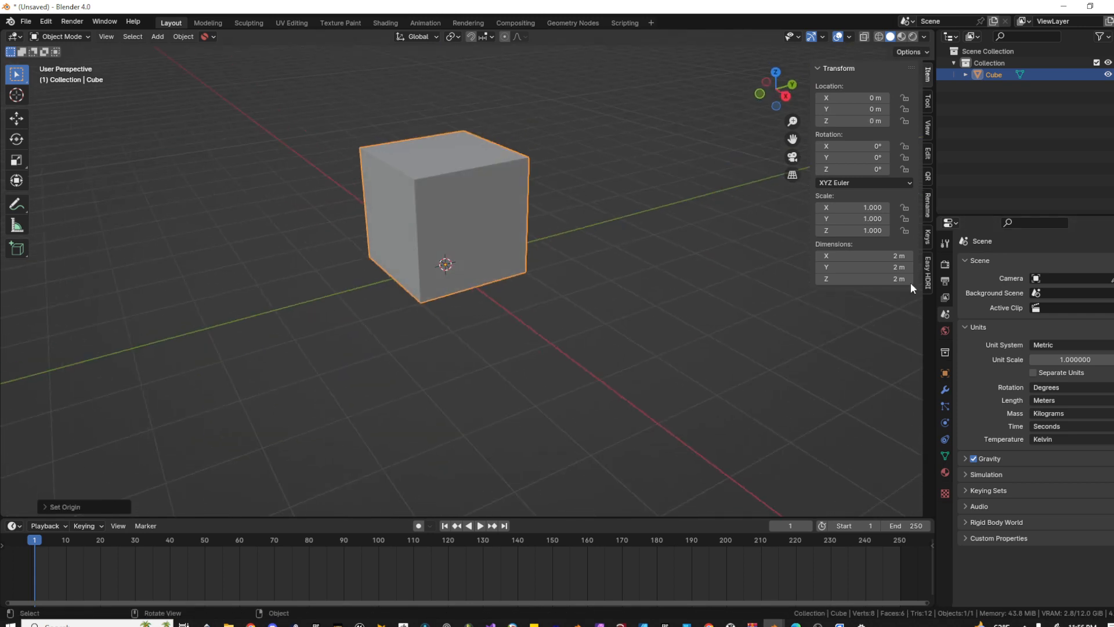
scroll(417, 335, "up", 3)
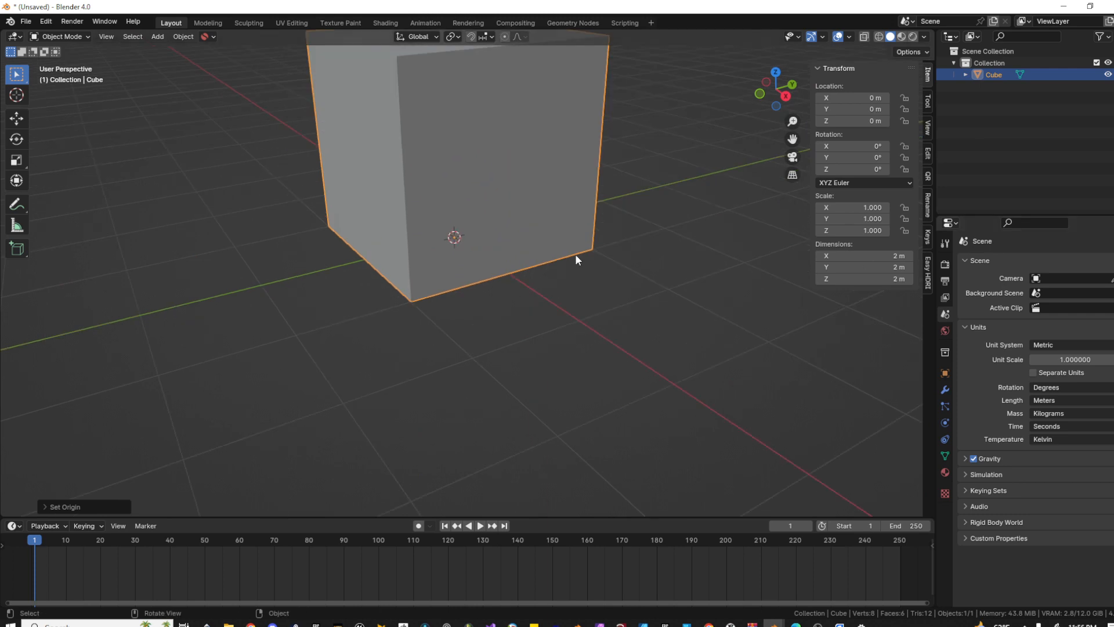
middle_click_drag(577, 256, 598, 248)
scroll(596, 242, "down", 2)
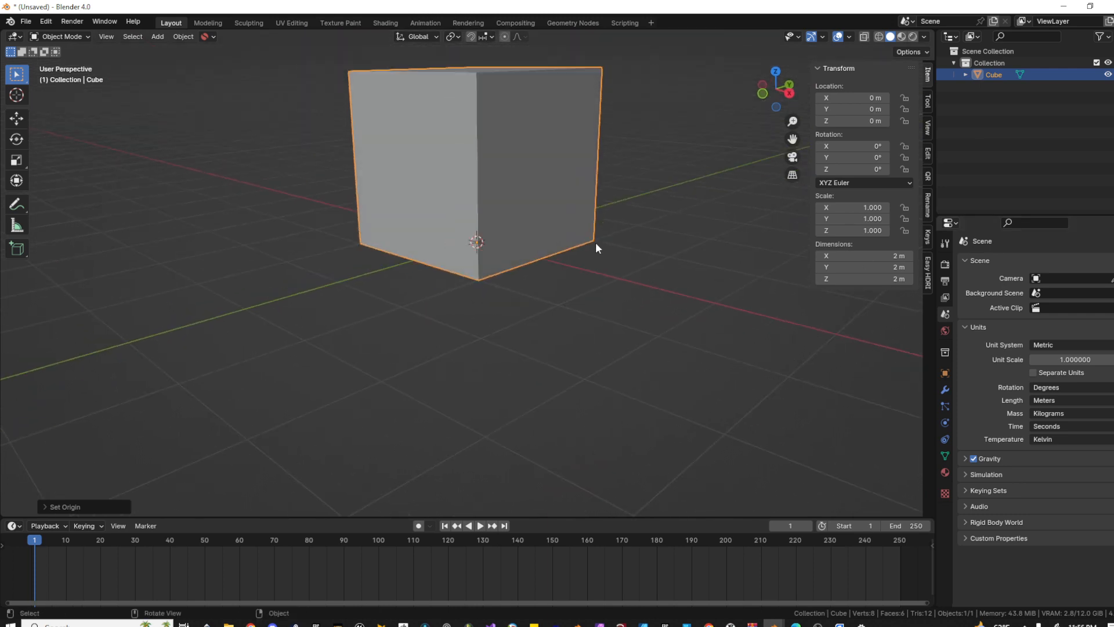
left_click(506, 166)
middle_click_drag(667, 232, 635, 220)
key("s")
key("z")
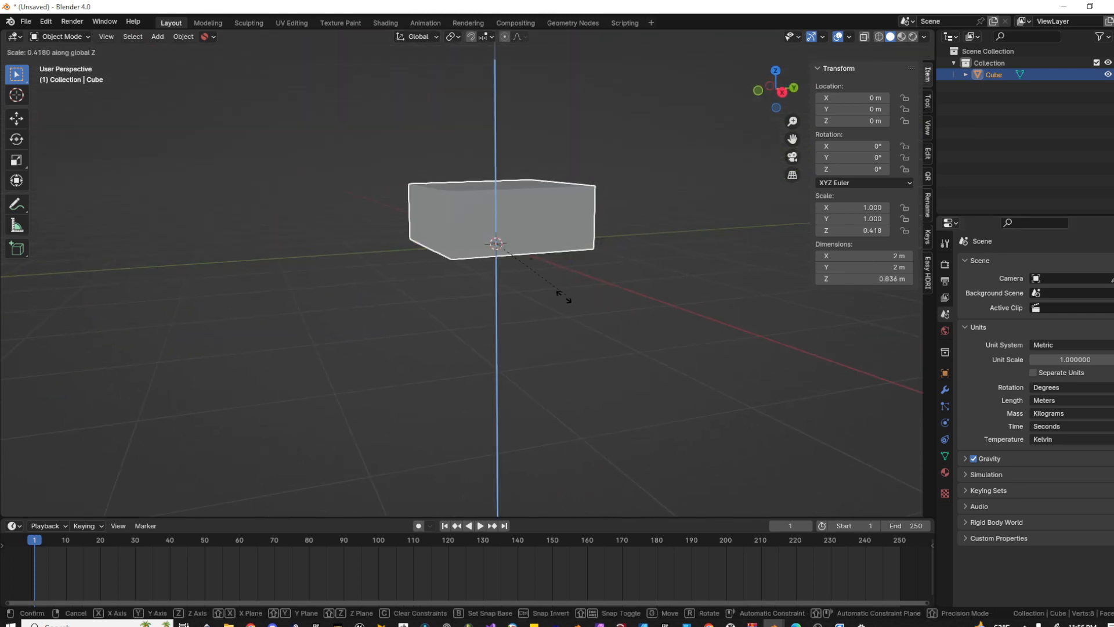
left_click(516, 250)
middle_click_drag(539, 203, 601, 287)
key("s")
key("z")
left_click(597, 296)
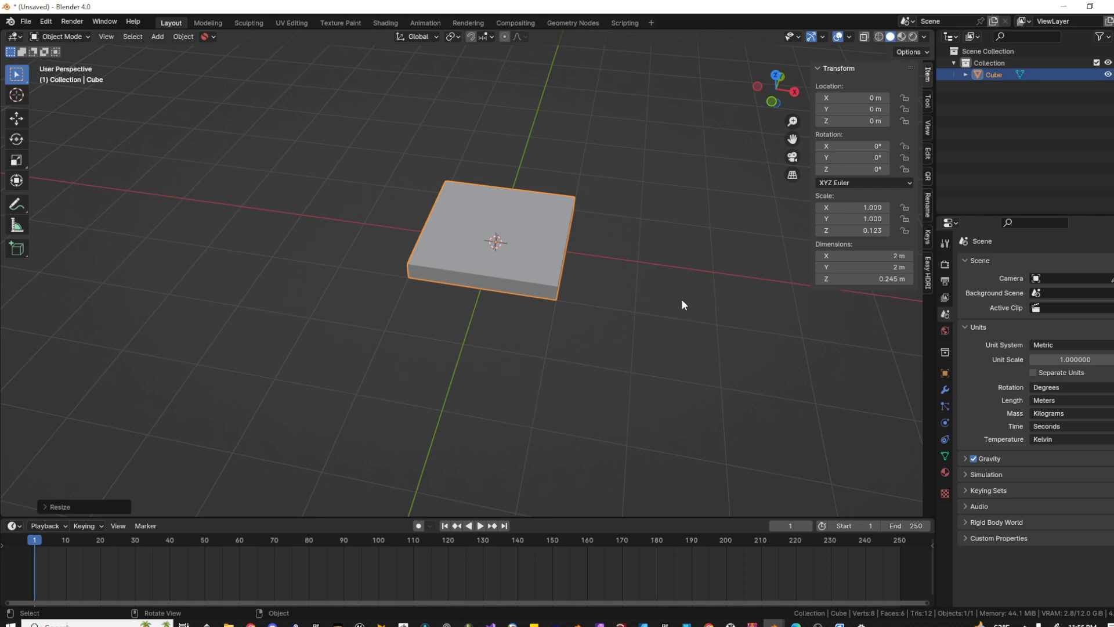
- Scale the flattened cube by 100 in X and Y only, leaving Z out
key("s")
key("shift+z")
type("100")
key("Return")
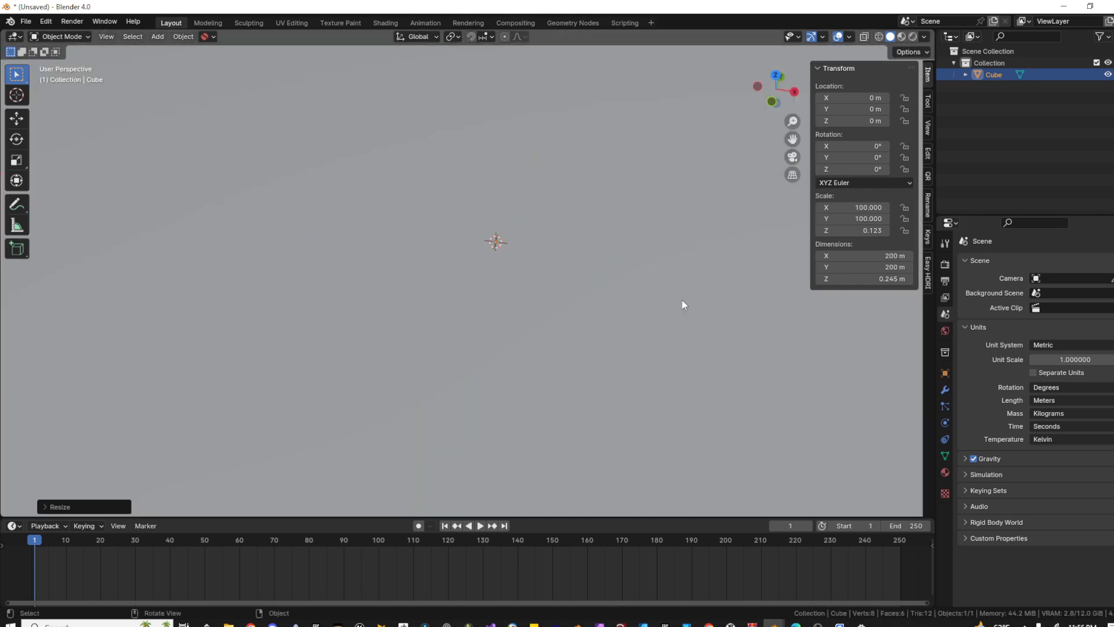
- Thicken the wide slab by scaling it along Z to about 1.58 m
scroll(762, 176, "down", 6)
scroll(538, 288, "down", 3)
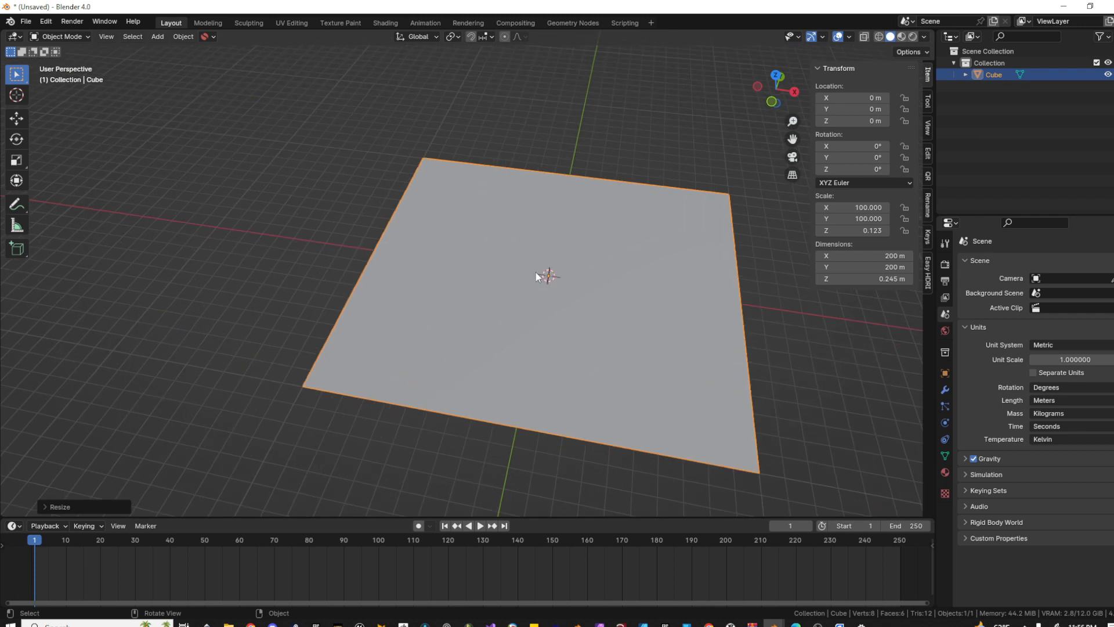
middle_click_drag(535, 274, 510, 287)
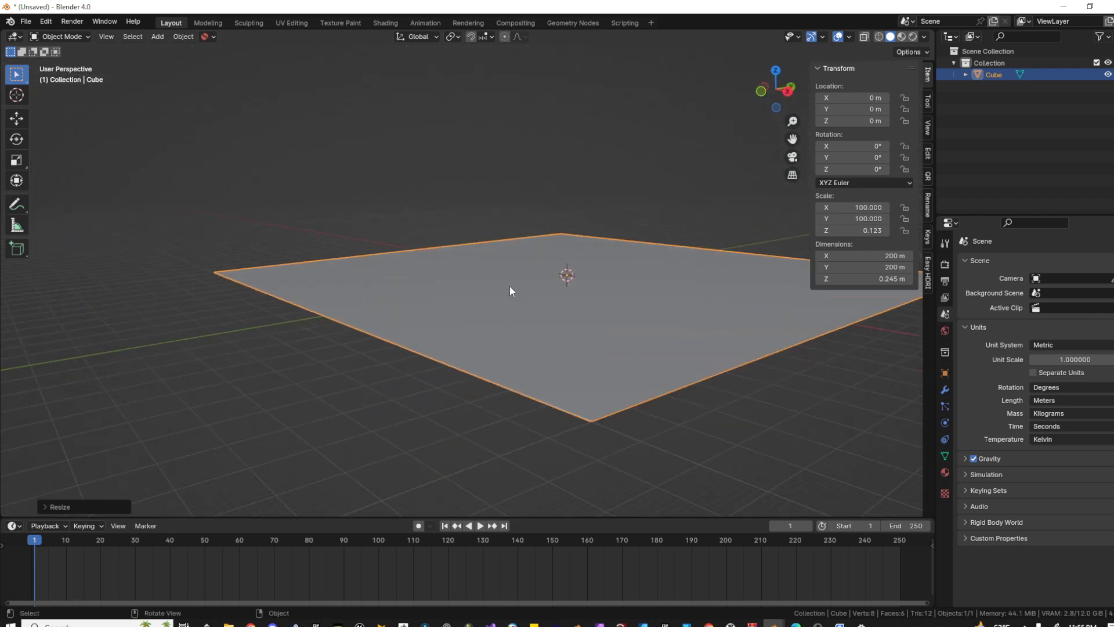
key("s")
key("z")
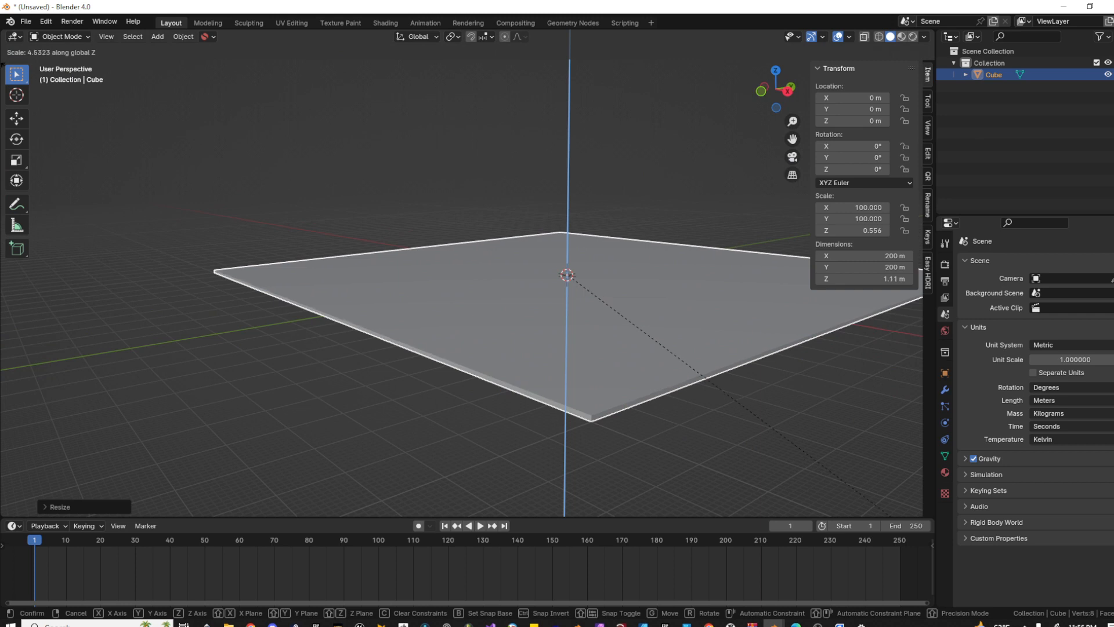
left_click(572, 229)
- Examine the slab's shape, corners and edge thickness from several angles and distances
middle_click_drag(572, 229, 578, 287)
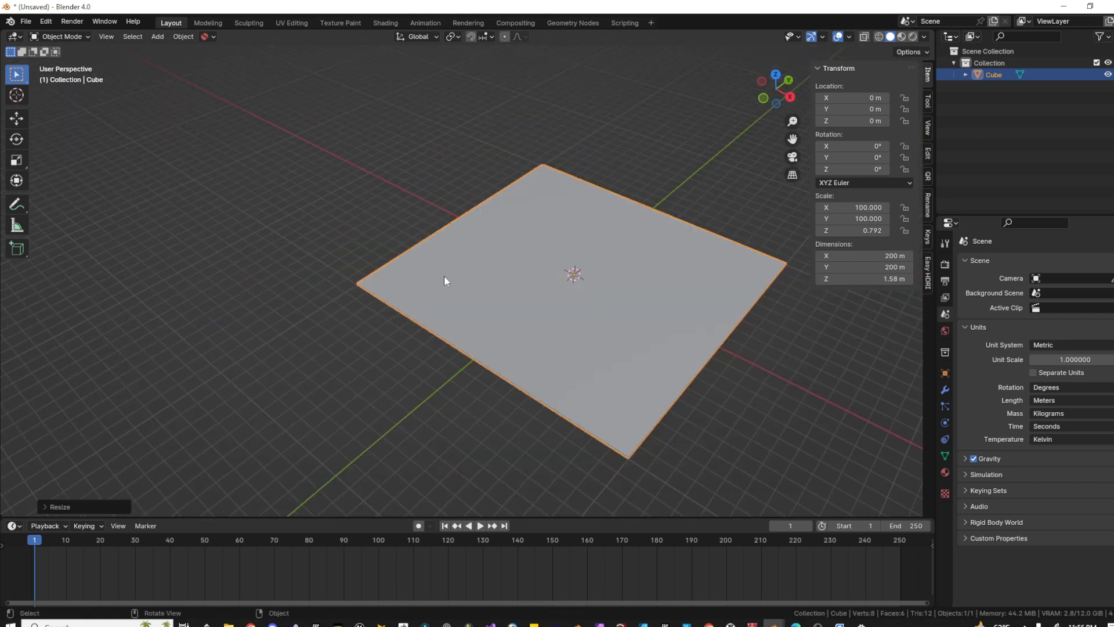
middle_click_drag(558, 301, 499, 338)
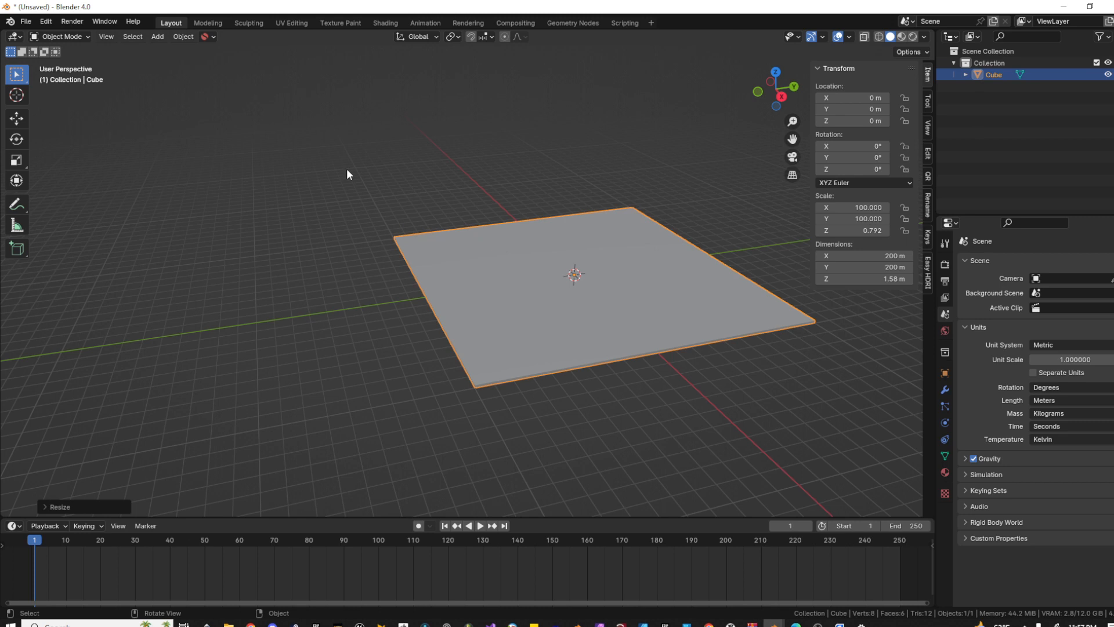
middle_click_drag(368, 236, 577, 278)
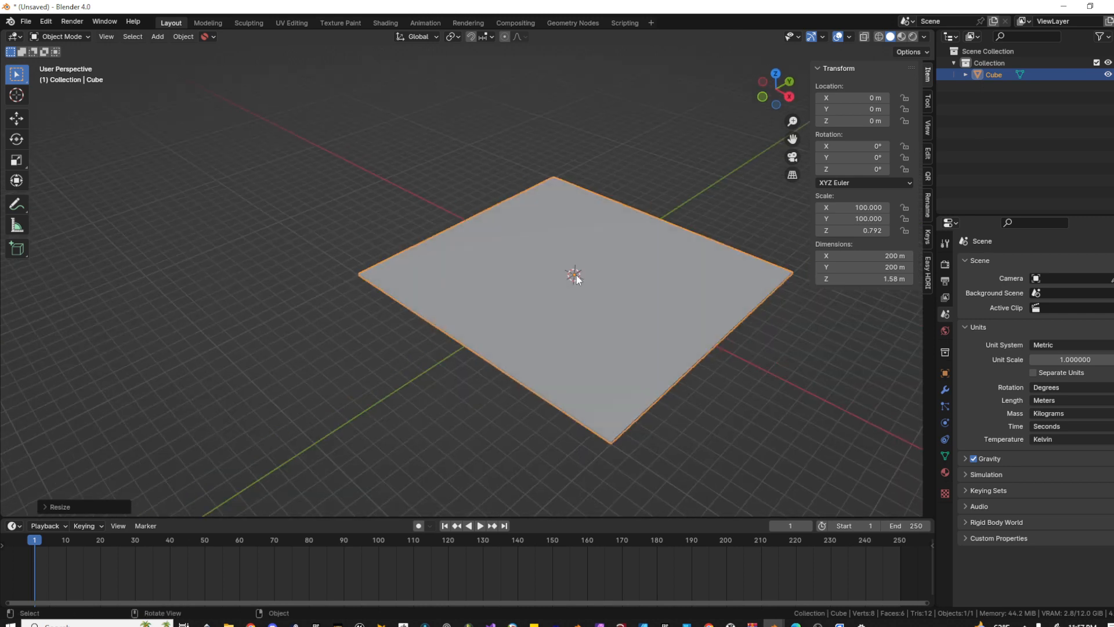
middle_click_drag(560, 217, 560, 277)
scroll(561, 277, "down", 3)
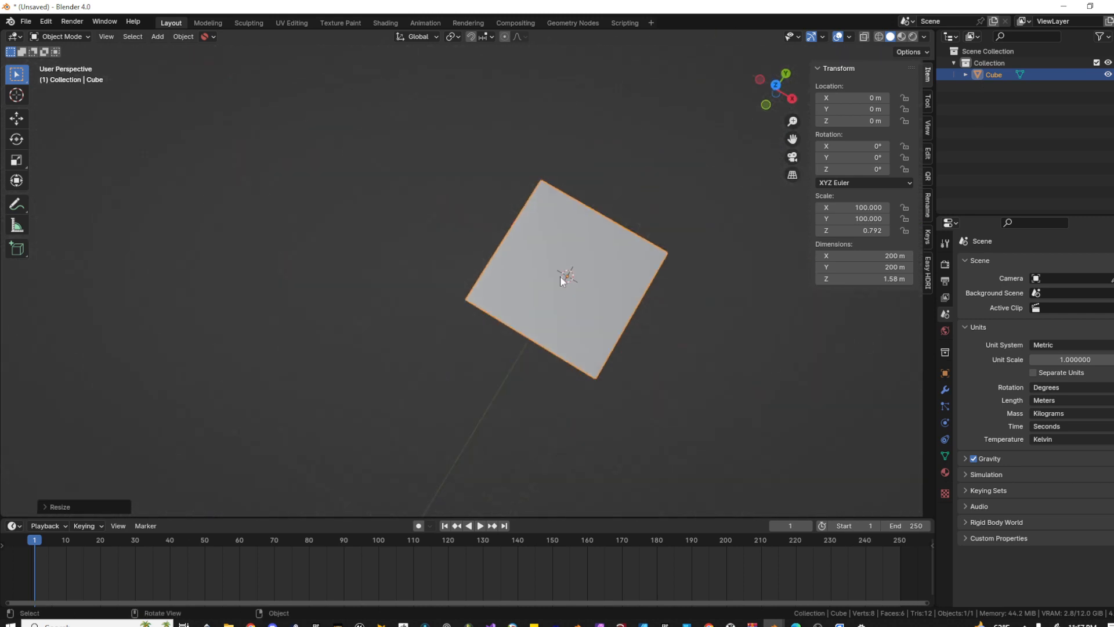
scroll(559, 277, "up", 3)
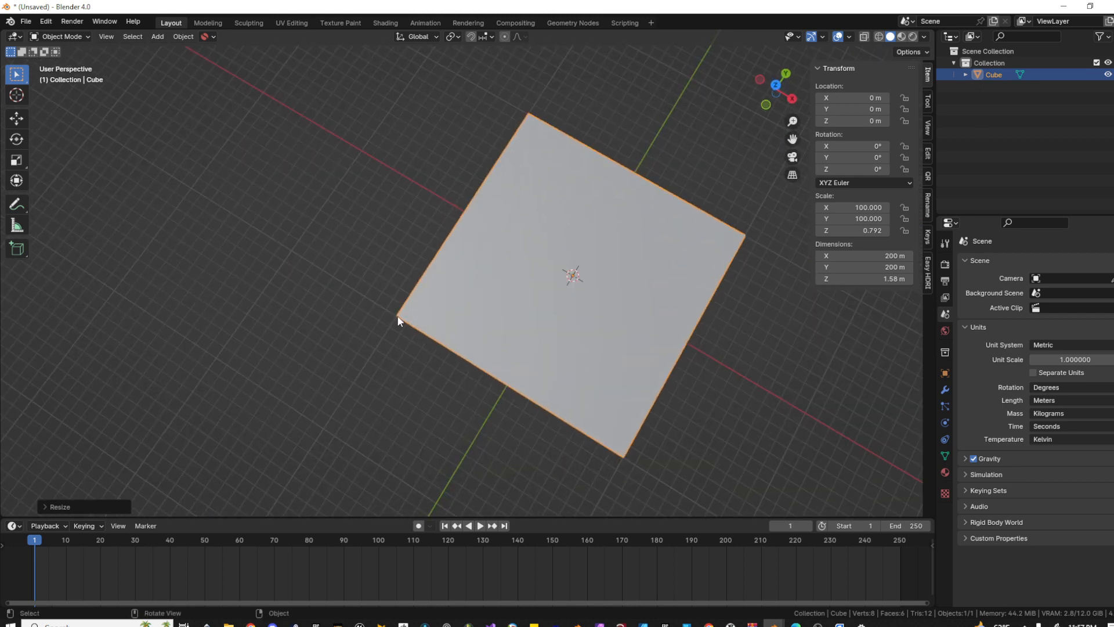
middle_click_drag(406, 312, 395, 286)
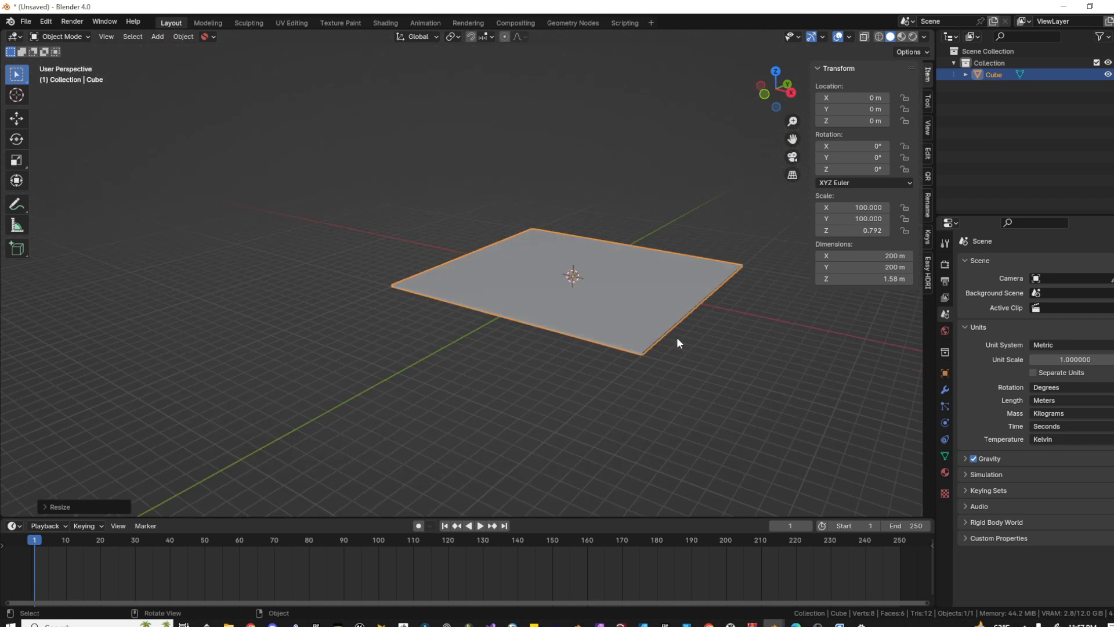
scroll(515, 299, "up", 2)
scroll(514, 306, "down", 1)
middle_click_drag(515, 306, 661, 336)
middle_click_drag(620, 305, 544, 318)
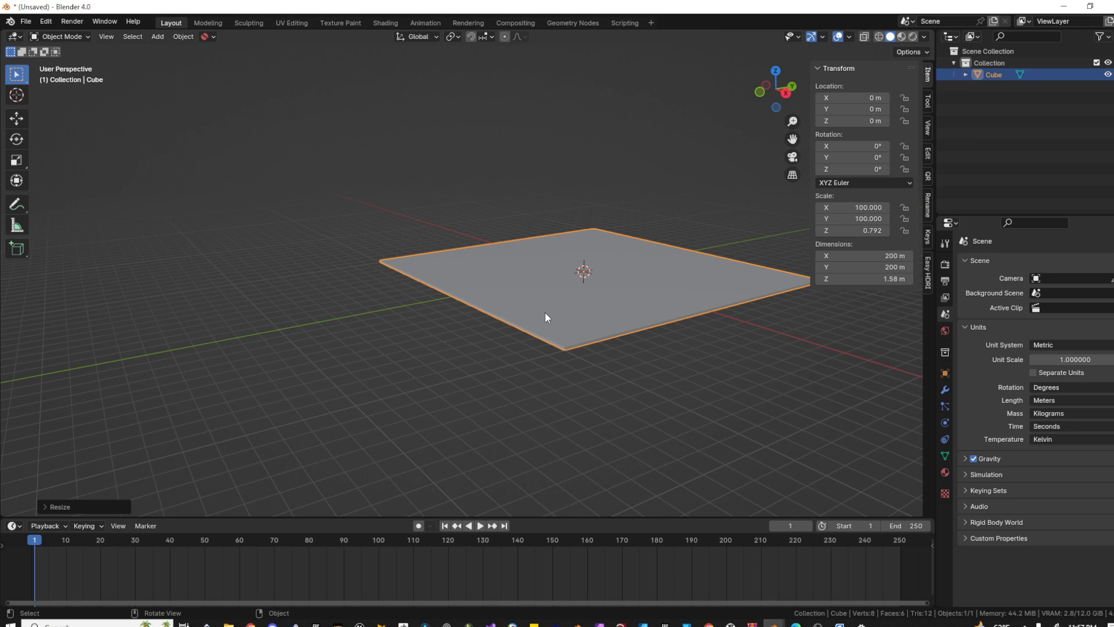
middle_click_drag(614, 325, 597, 349)
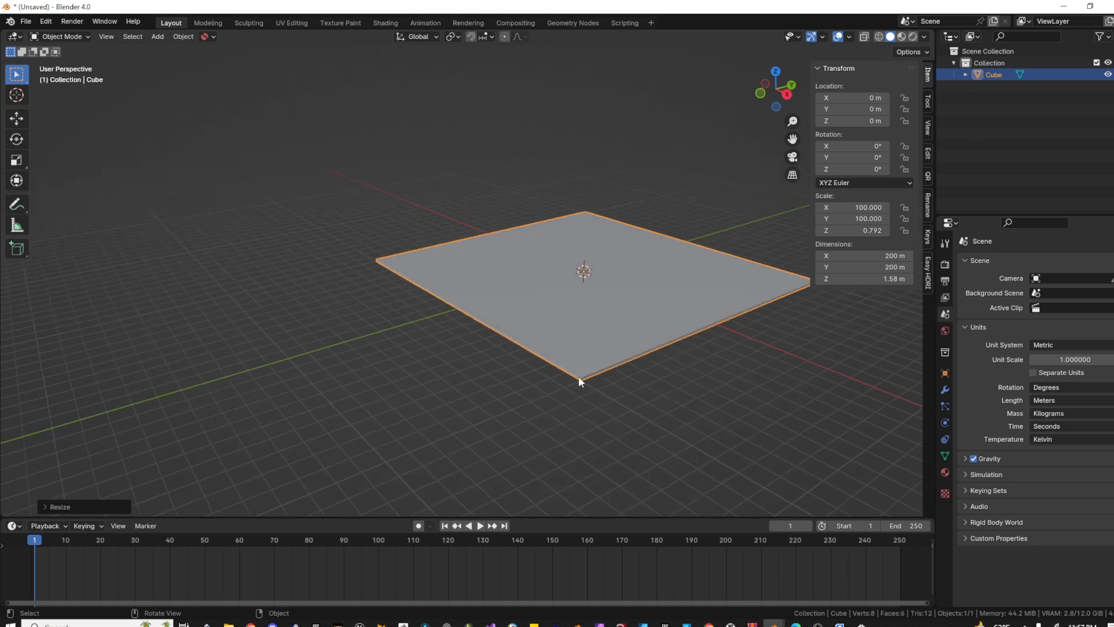
scroll(580, 380, "up", 6)
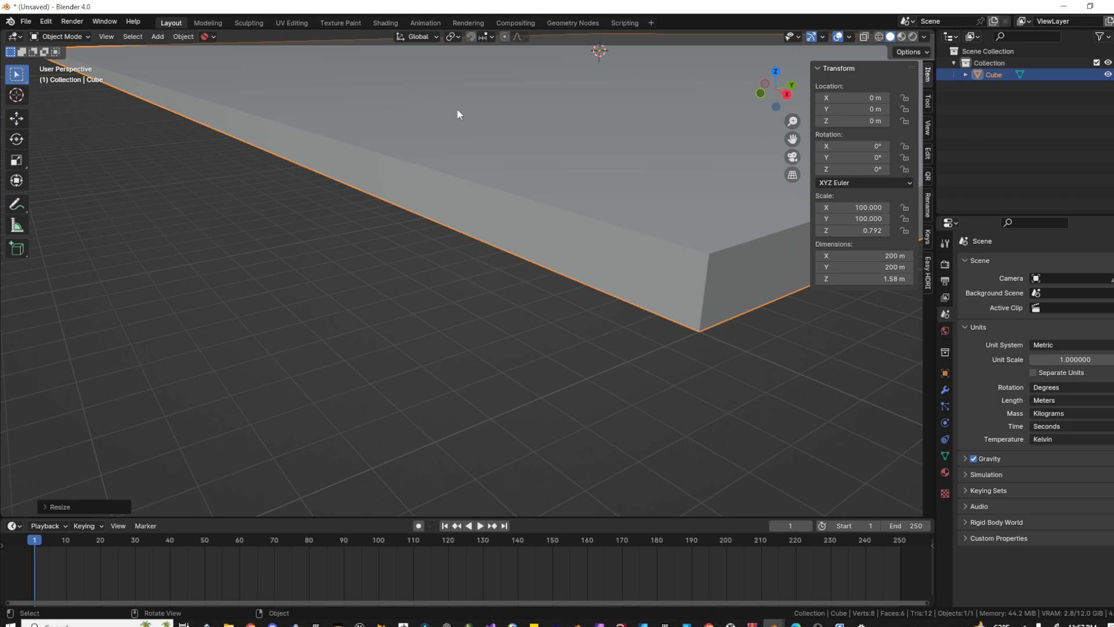
scroll(441, 152, "down", 5)
scroll(337, 130, "up", 1)
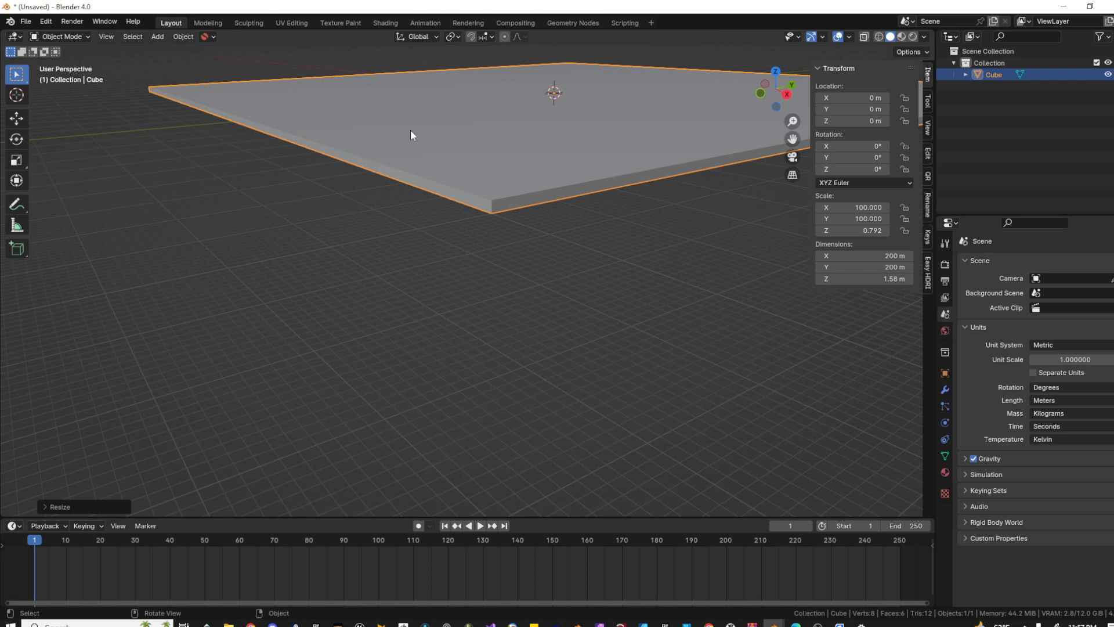
scroll(441, 160, "up", 4)
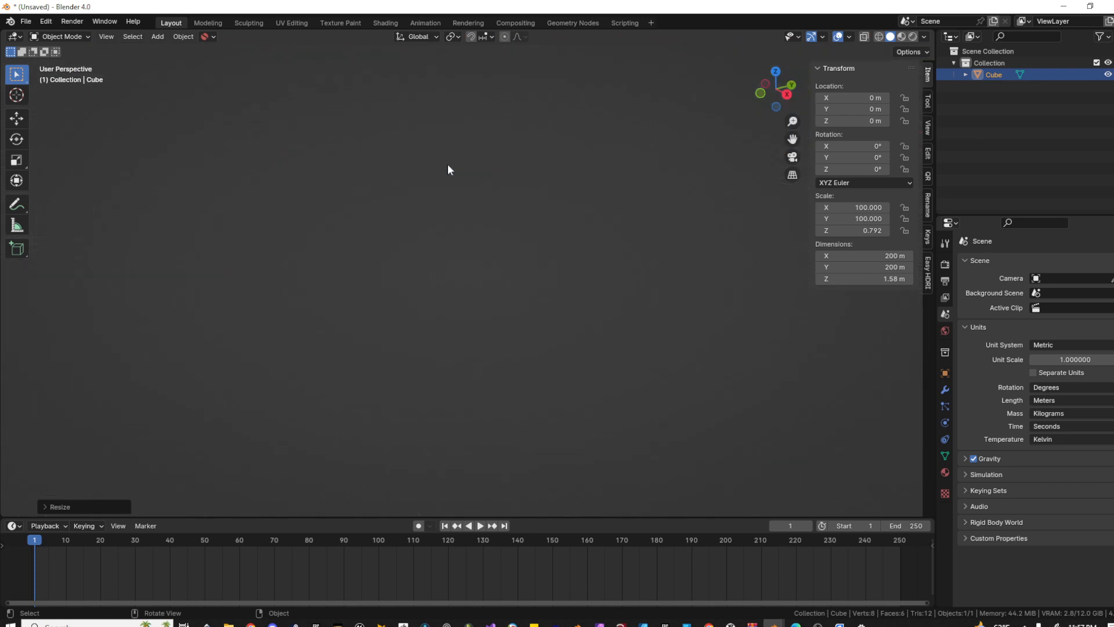
scroll(449, 166, "down", 2)
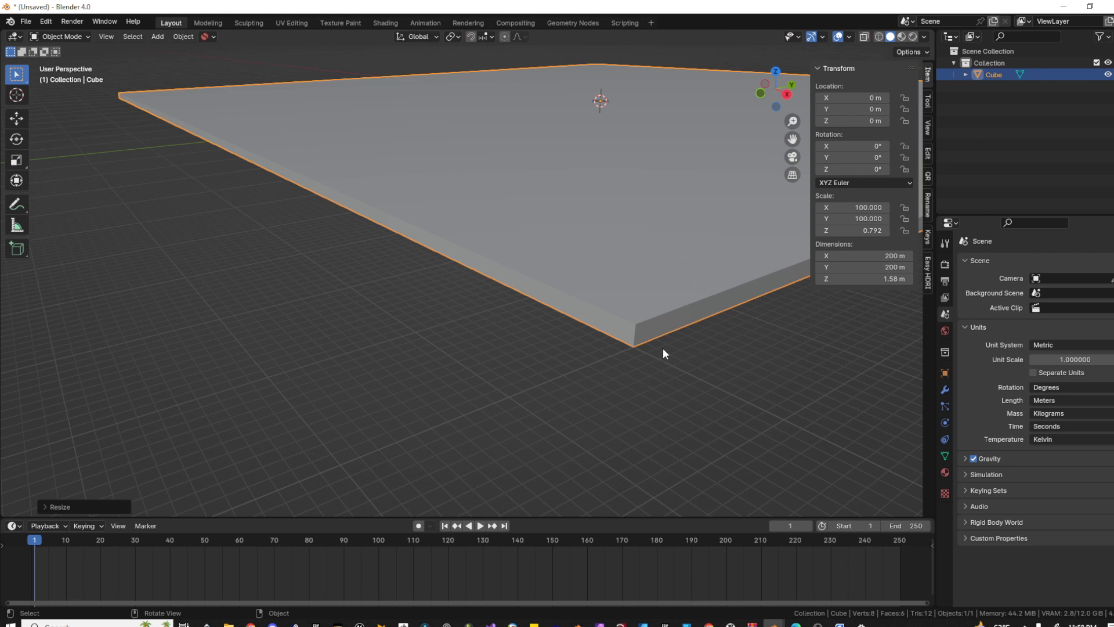
- Enter Edit Mode on the slab, switch to edge selection and select the ring of four vertical corner edges
middle_click_drag(641, 328, 618, 314)
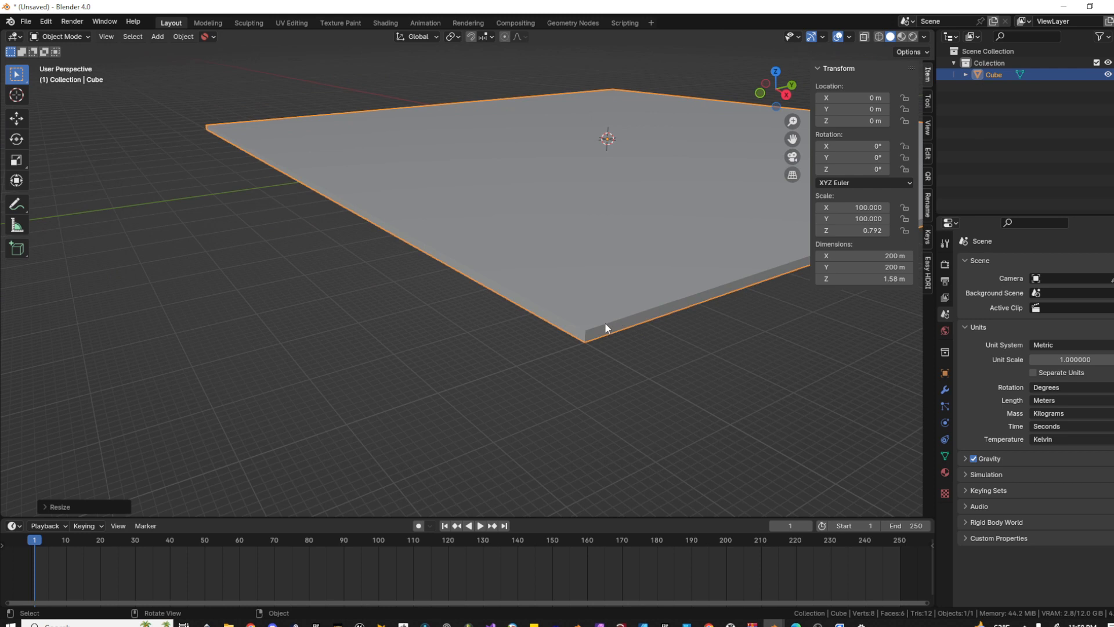
key("Tab")
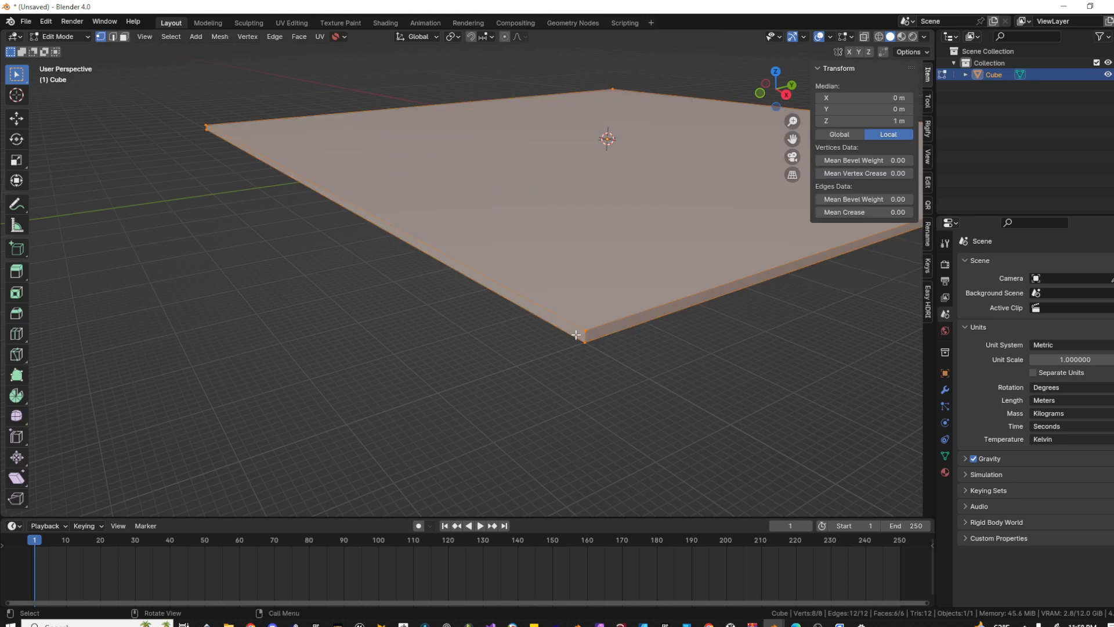
left_click(586, 334)
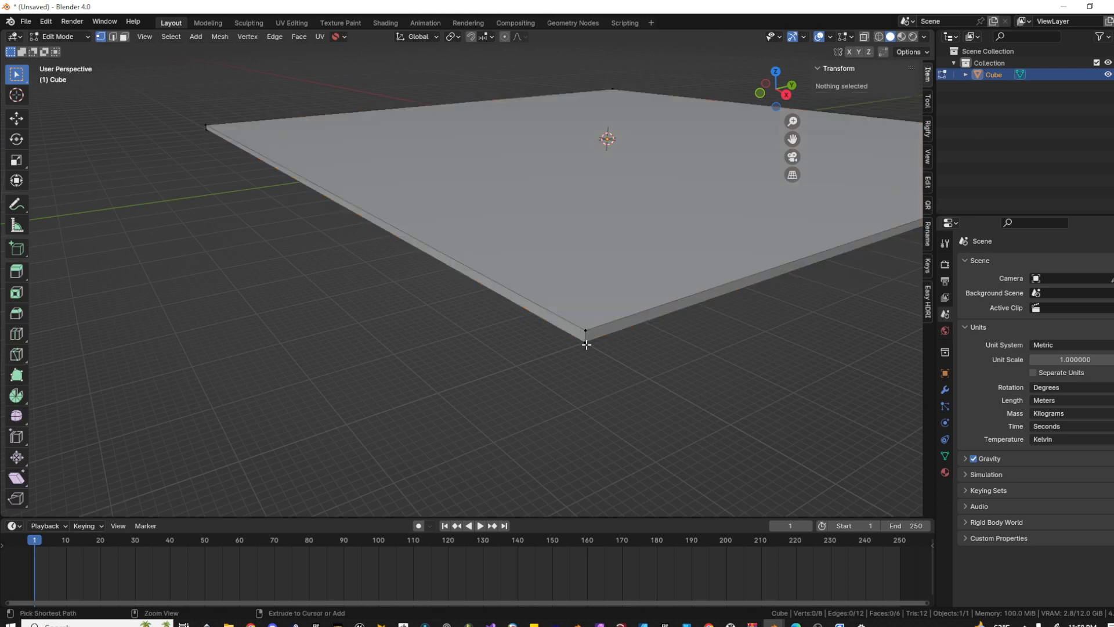
key("a")
key("2")
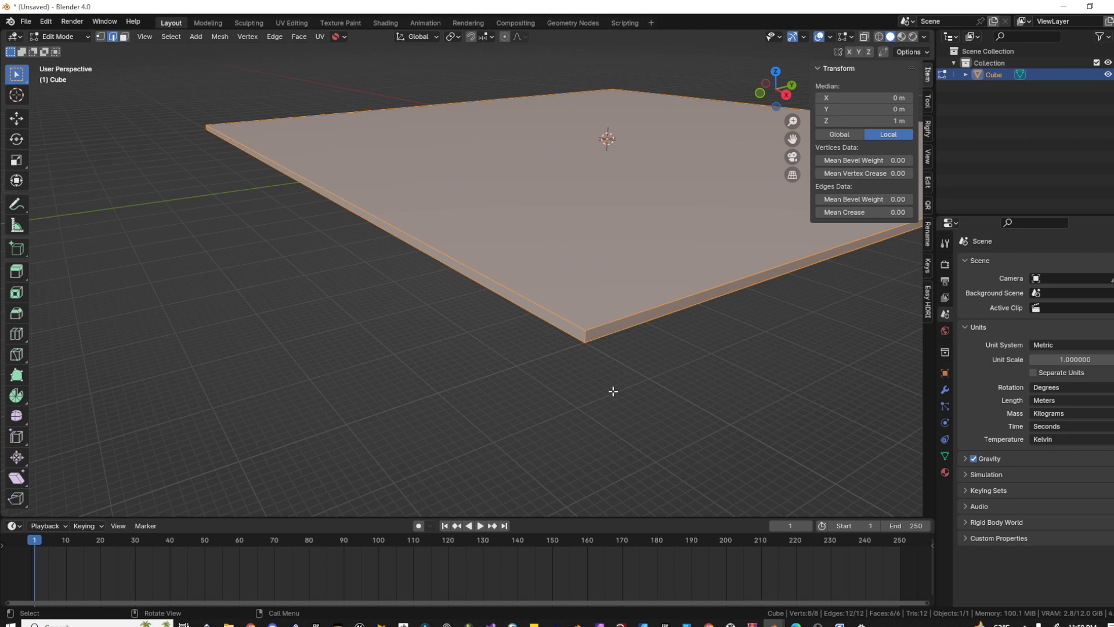
key("alt+a")
left_click(583, 338, "ctrl+alt")
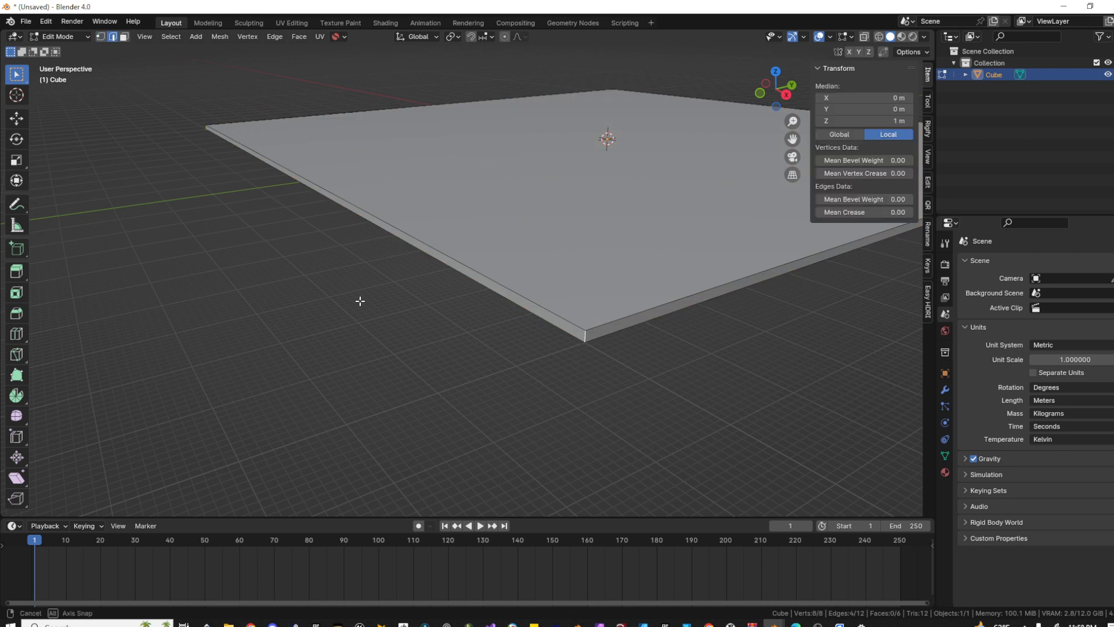
middle_click_drag(361, 298, 100, 174)
middle_click_drag(328, 242, 592, 381)
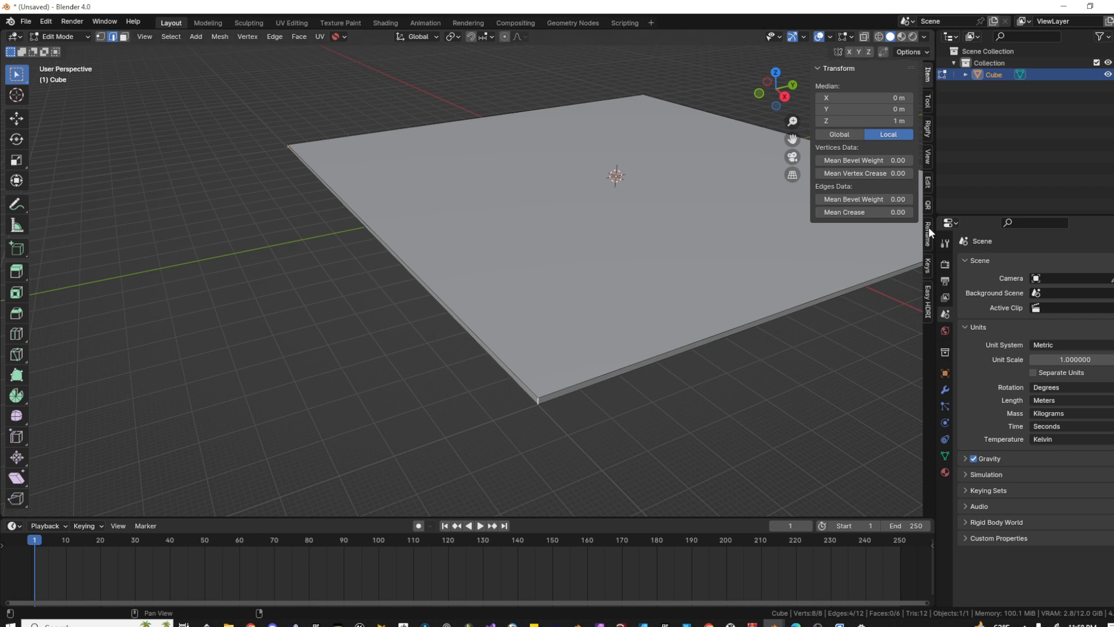
- Enable the Screencast Keys display, check it by toggling Edit Mode, and hide the sidebar
left_click(928, 266)
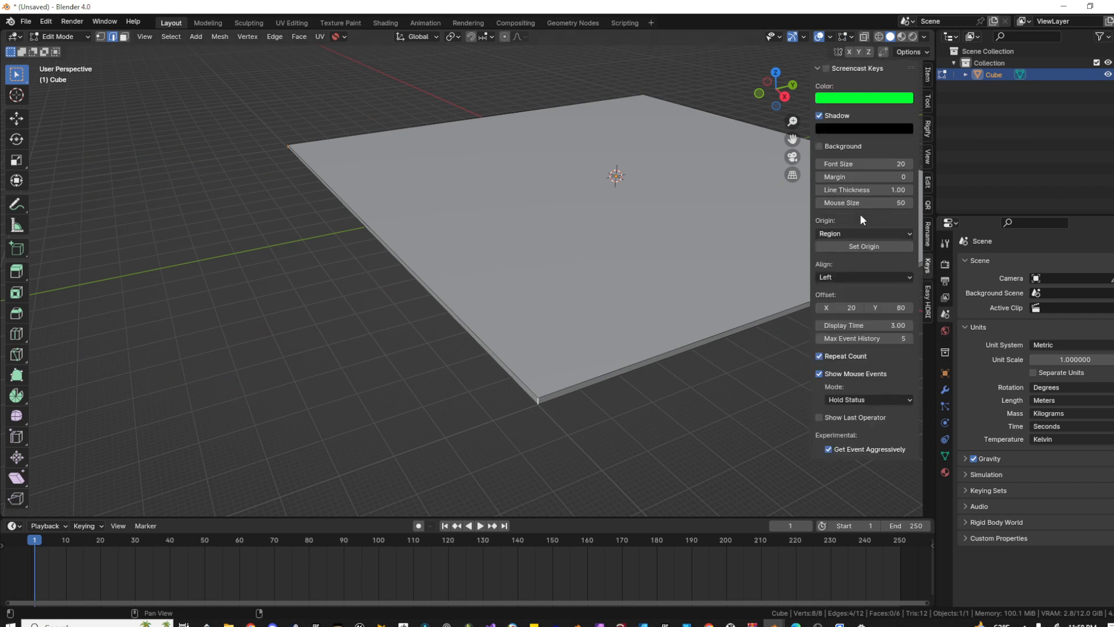
left_click(741, 364)
left_click(764, 409)
key("Tab")
key("Tab")
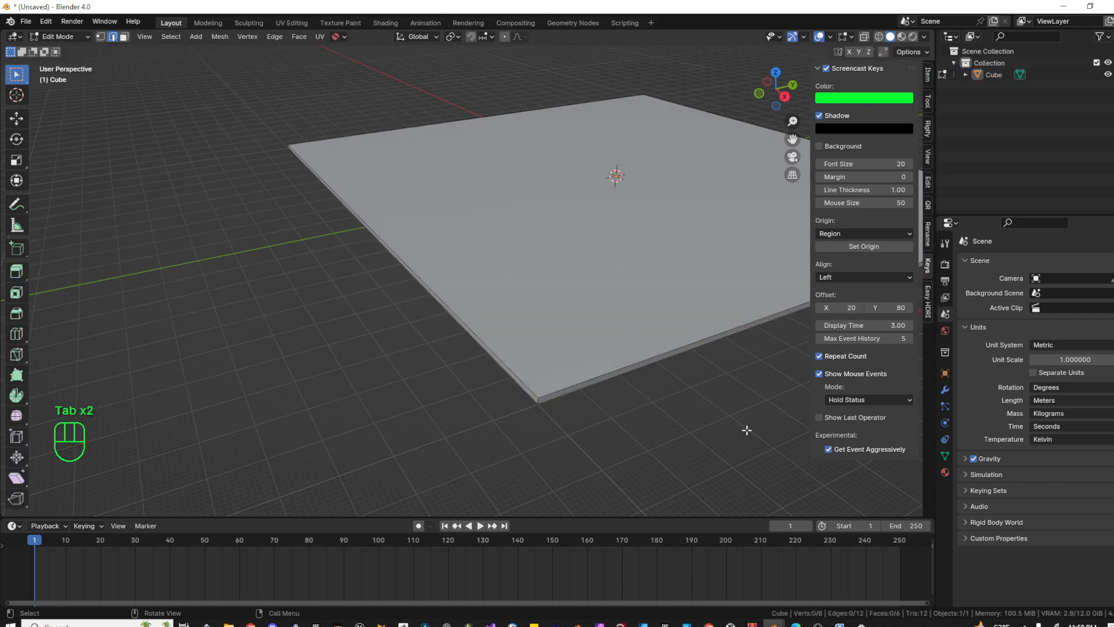
key("n")
- Bevel the slab's four vertical corner edges about 0.043 m wide with 21 segments and return to Object Mode
middle_click_drag(554, 417, 464, 383)
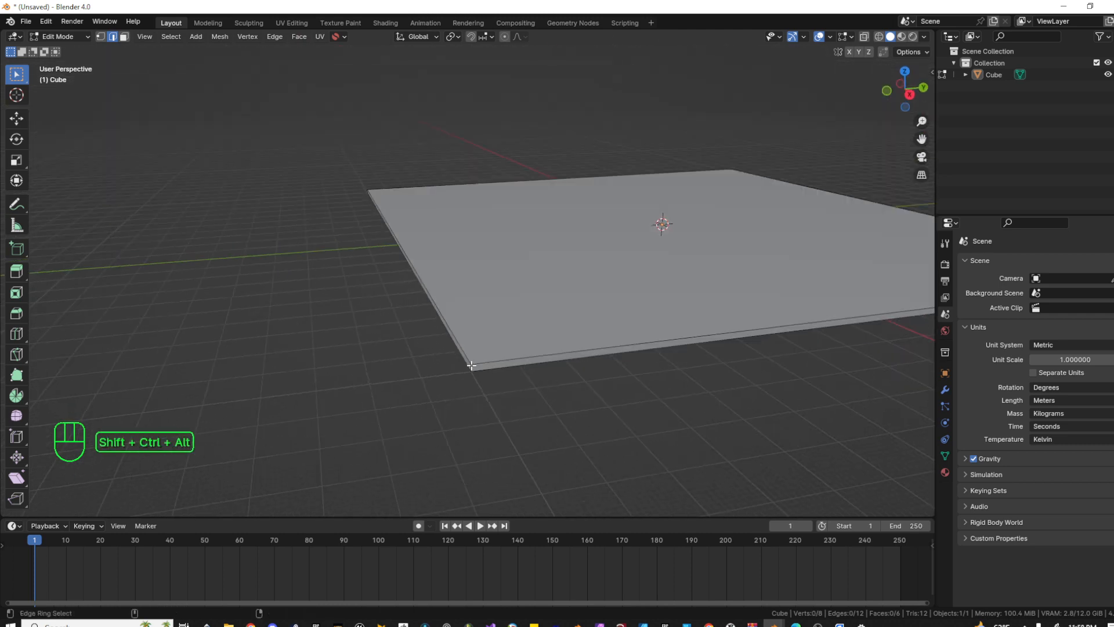
left_click(471, 366, "ctrl+alt+shift")
middle_click_drag(535, 404, 525, 424)
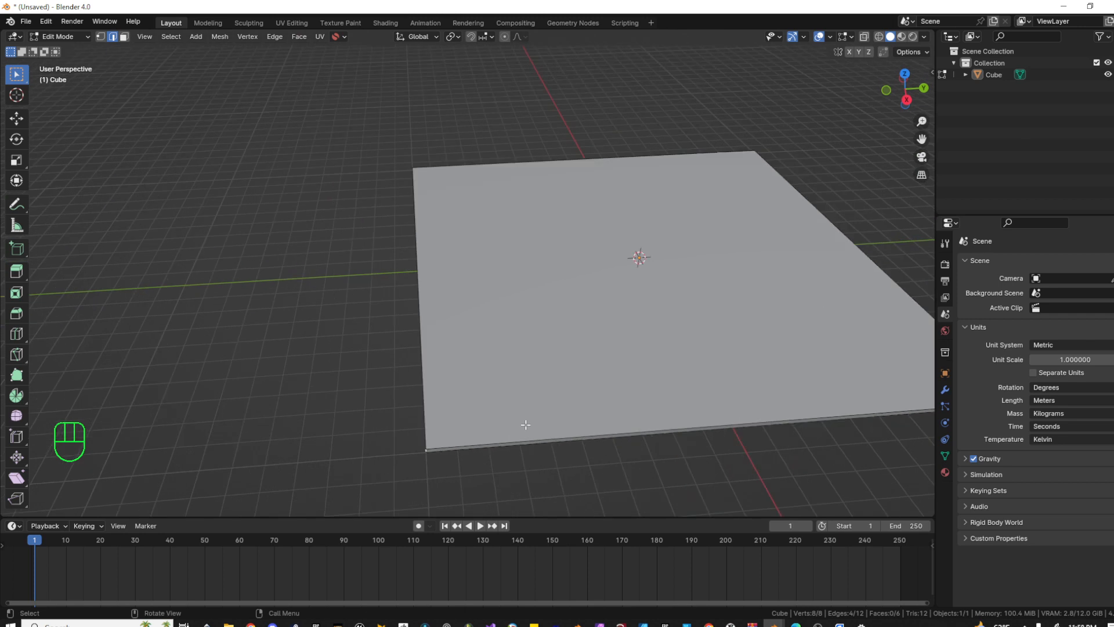
key("ctrl+b")
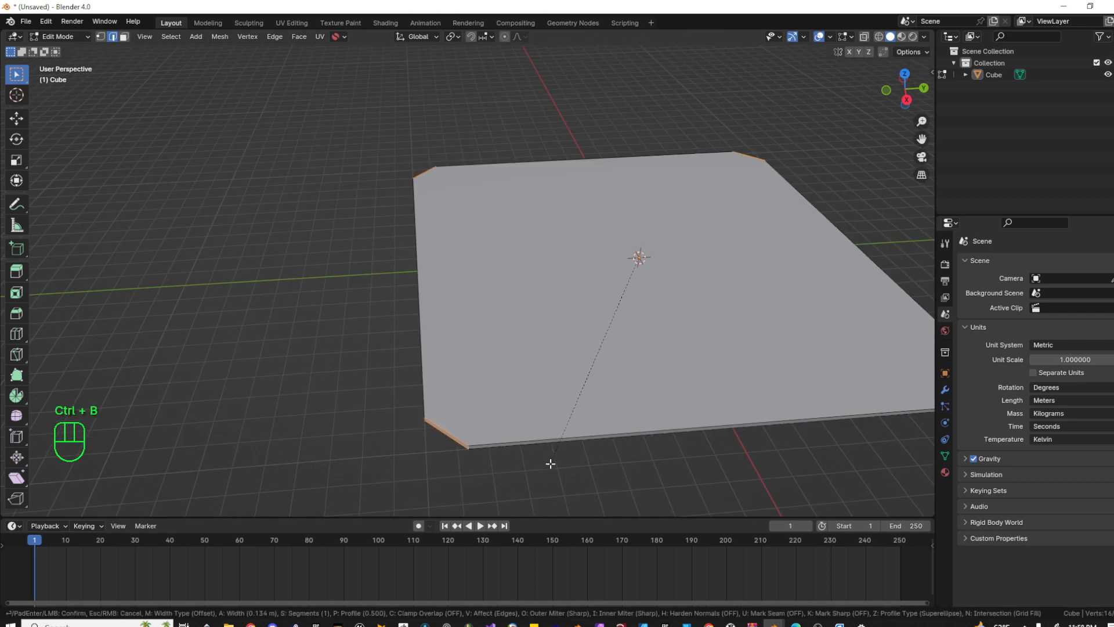
scroll(551, 467, "up", 5)
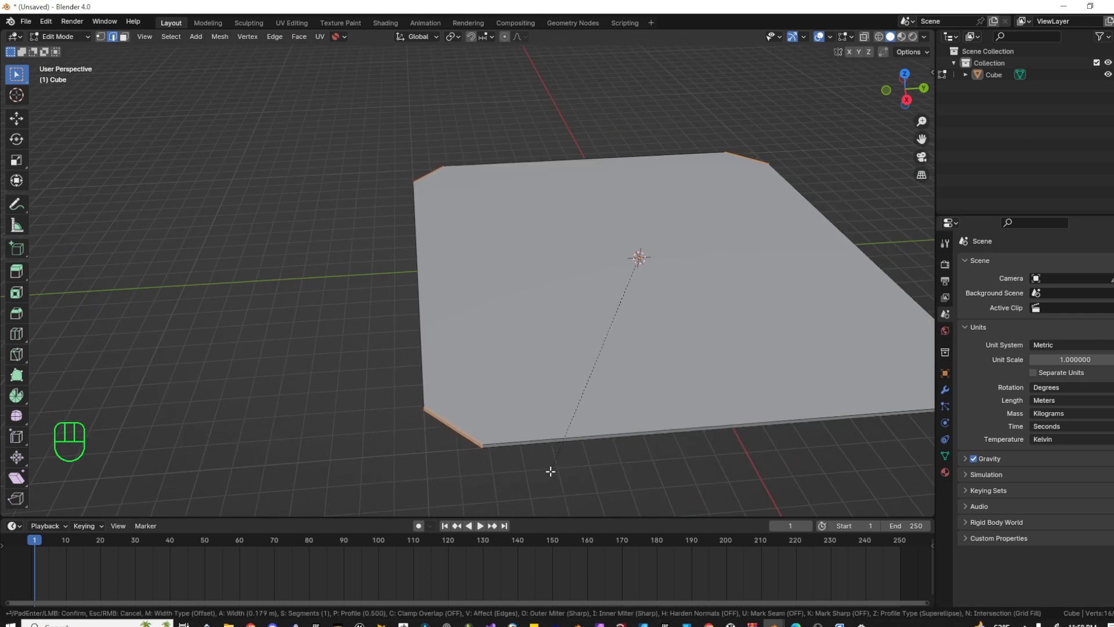
scroll(551, 470, "up", 15)
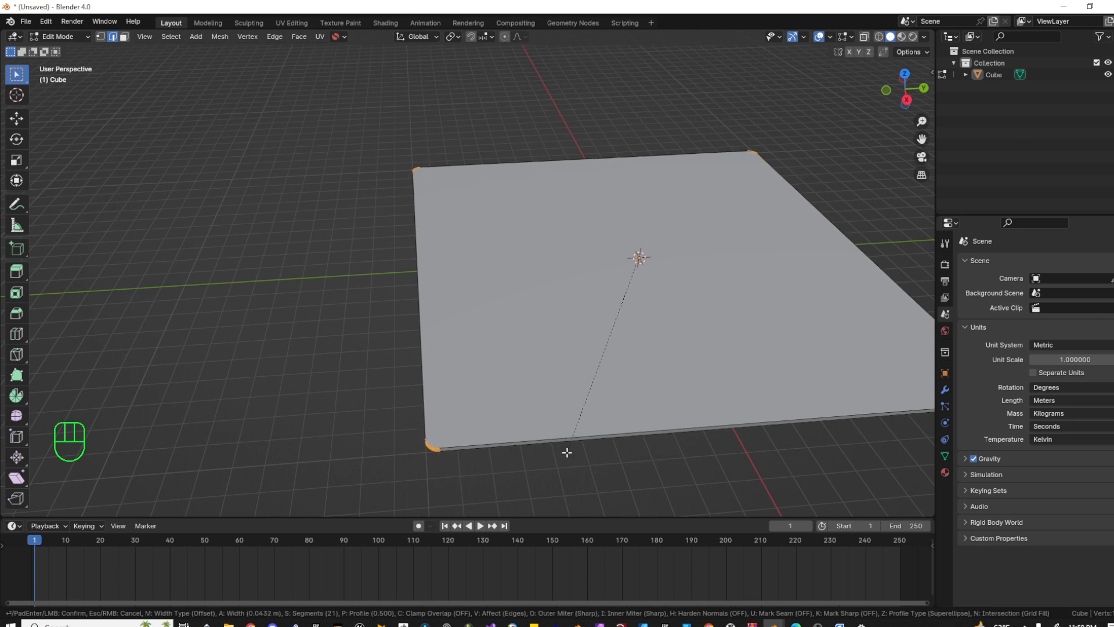
left_click(567, 452)
key("Tab")
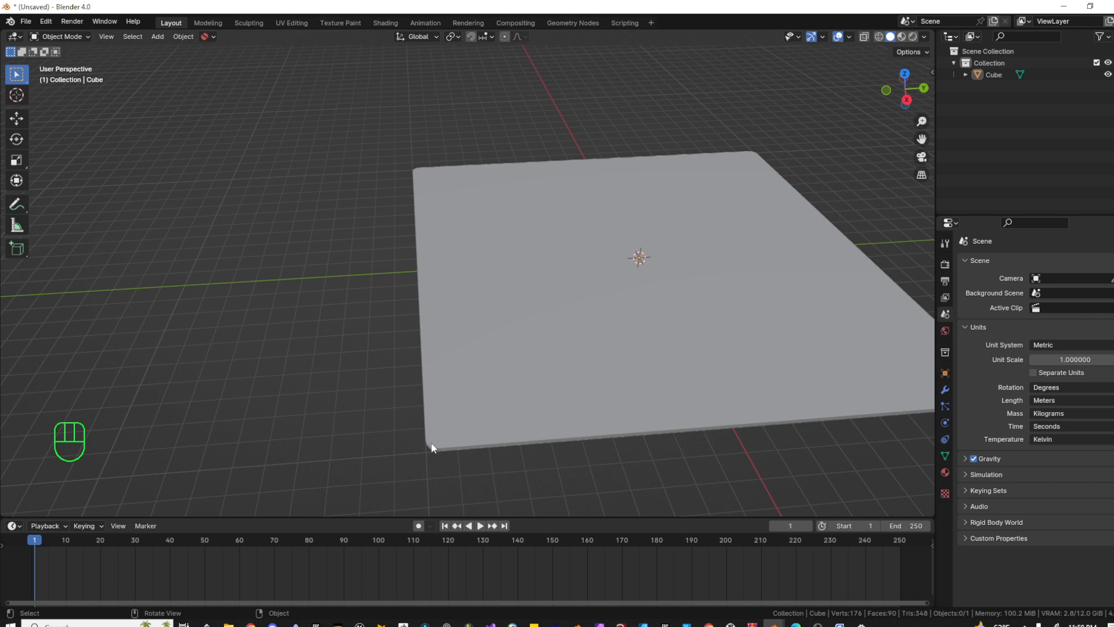
- Add a cylinder mesh at the slab's center and move it up 1 m along Z
middle_click_drag(428, 448, 436, 421)
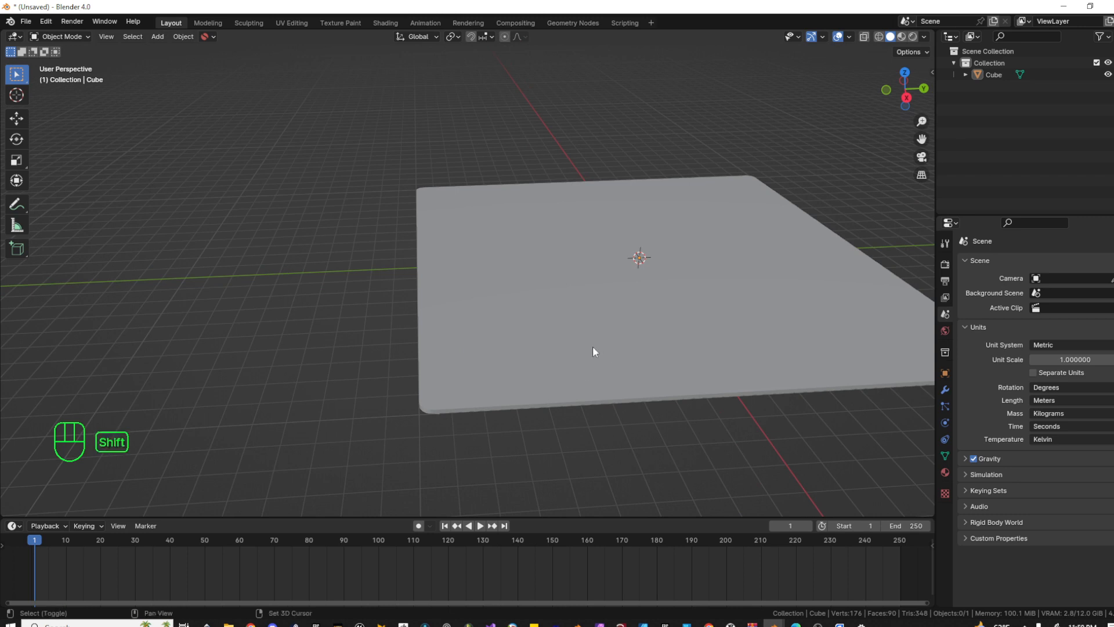
key("shift+a")
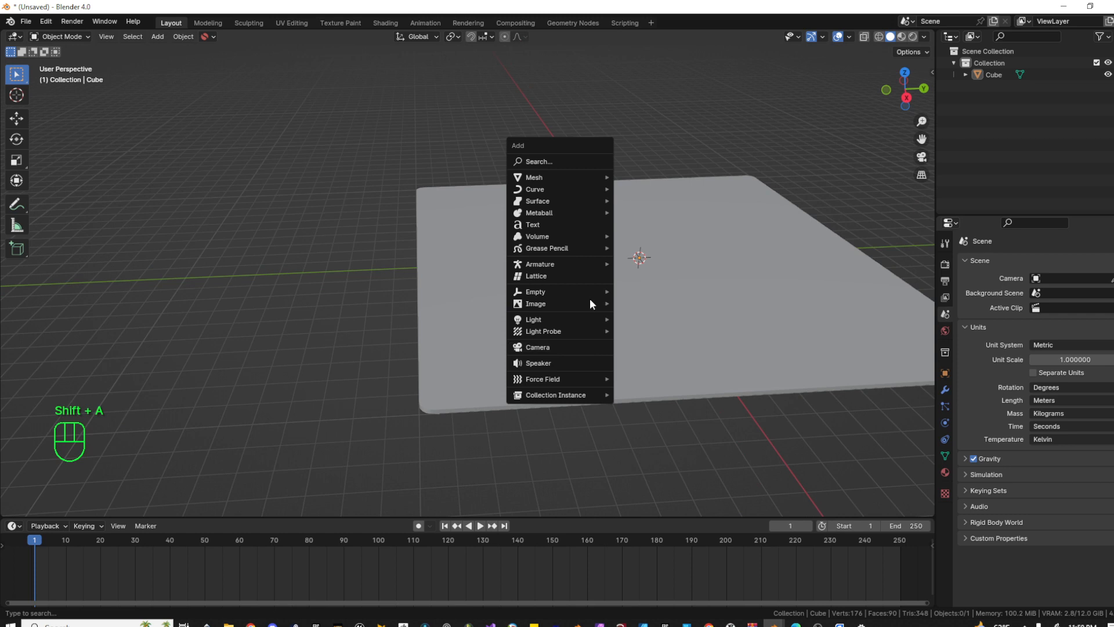
mouse_move(558, 177)
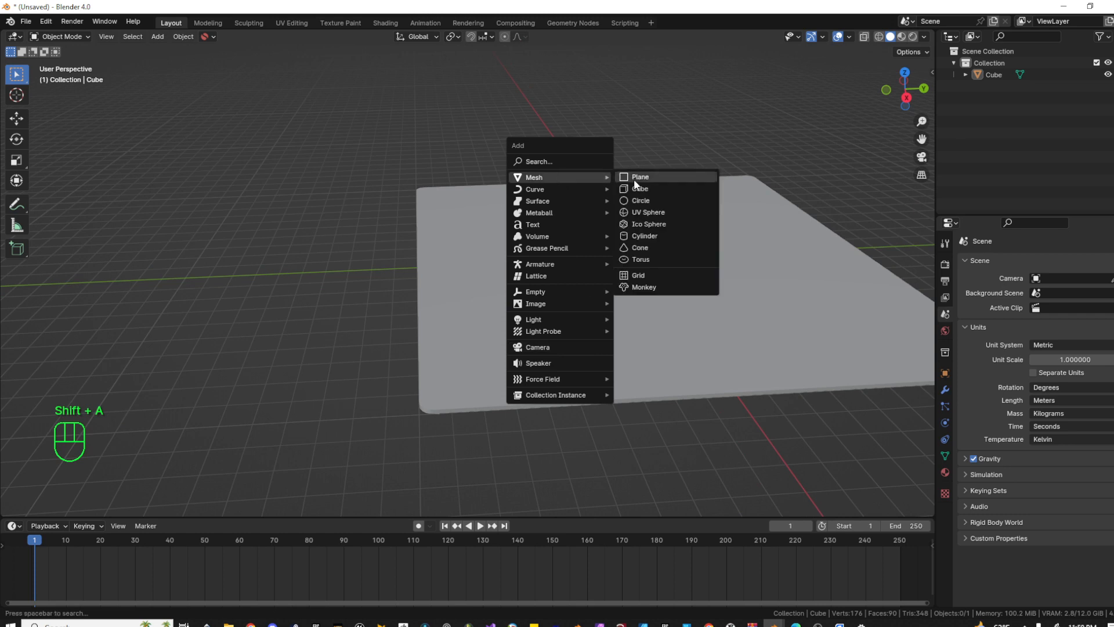
left_click(659, 235)
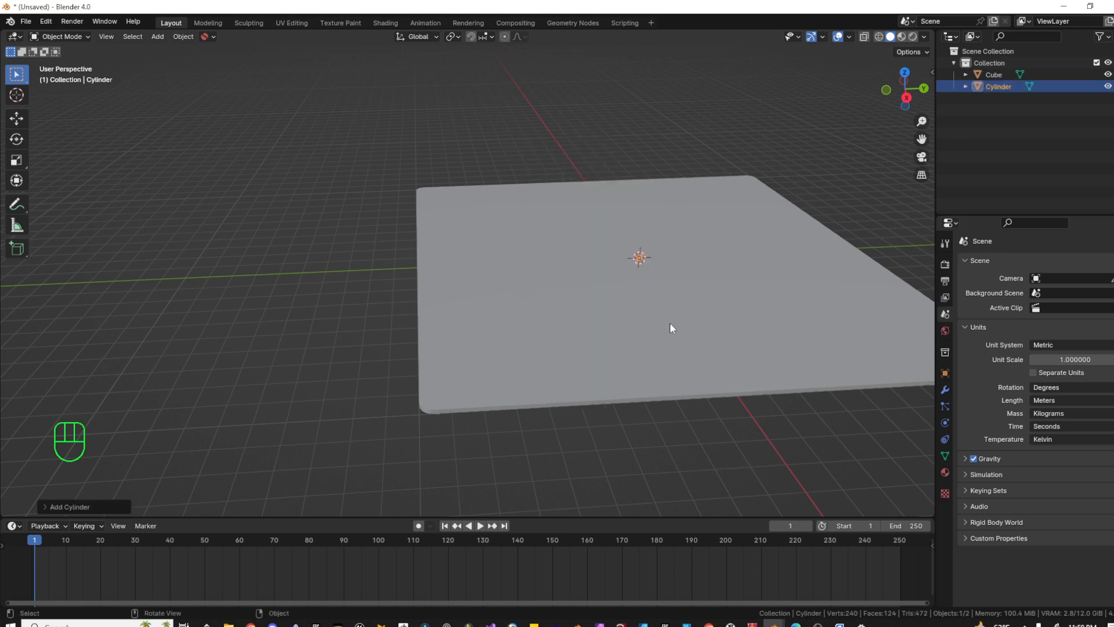
key("g")
key("z")
key("KP_1")
key("KP_Enter")
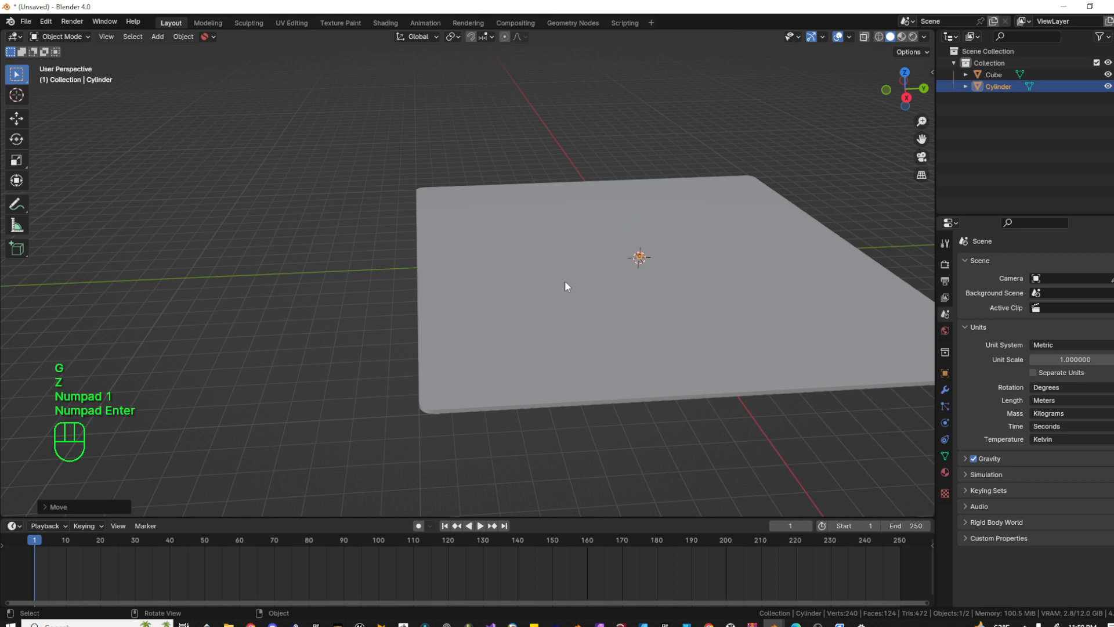
- Set the cylinder's origin to the 3D cursor at its base
right_click(580, 273)
mouse_move(636, 266)
left_click(706, 296)
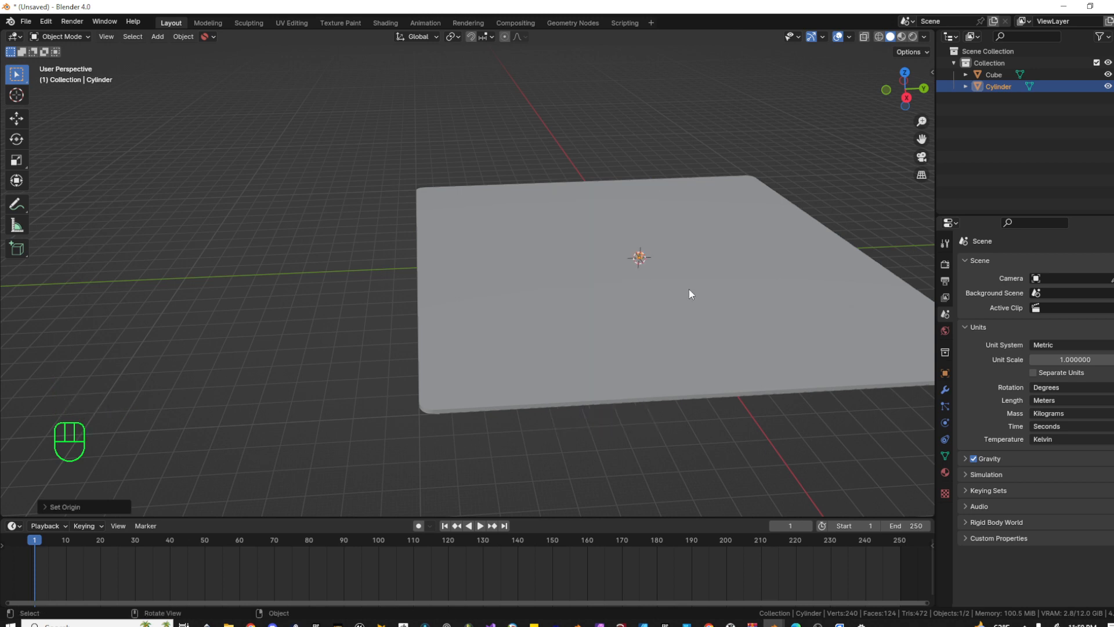
- Isolate the cylinder in local view and show its transform properties
key("KP_Divide")
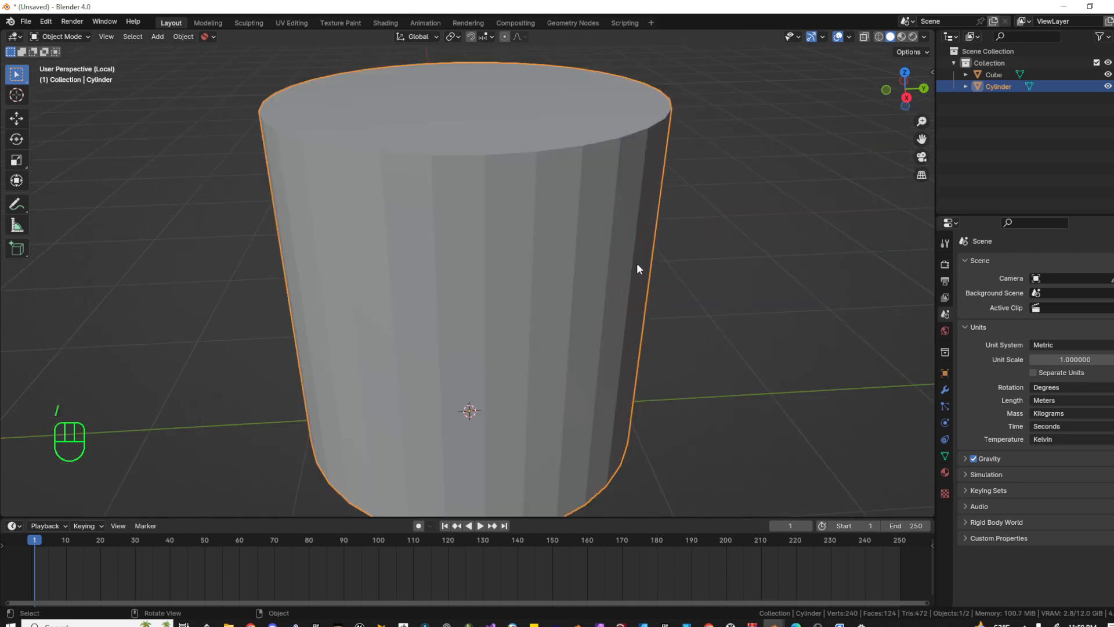
middle_click_drag(626, 266, 609, 253)
key("a")
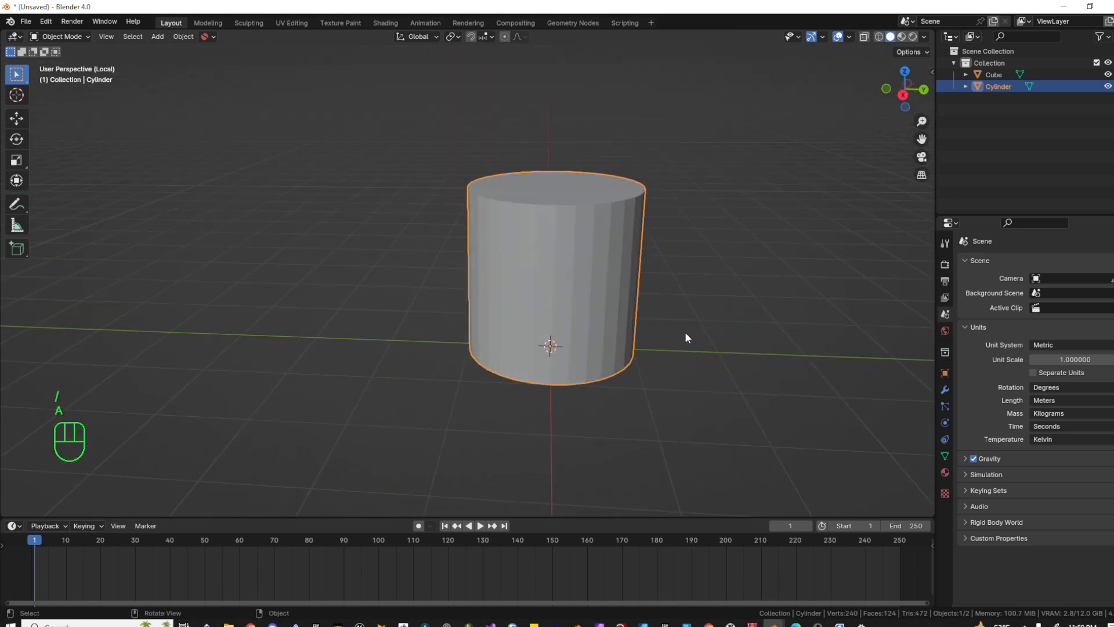
key("s")
right_click(749, 359)
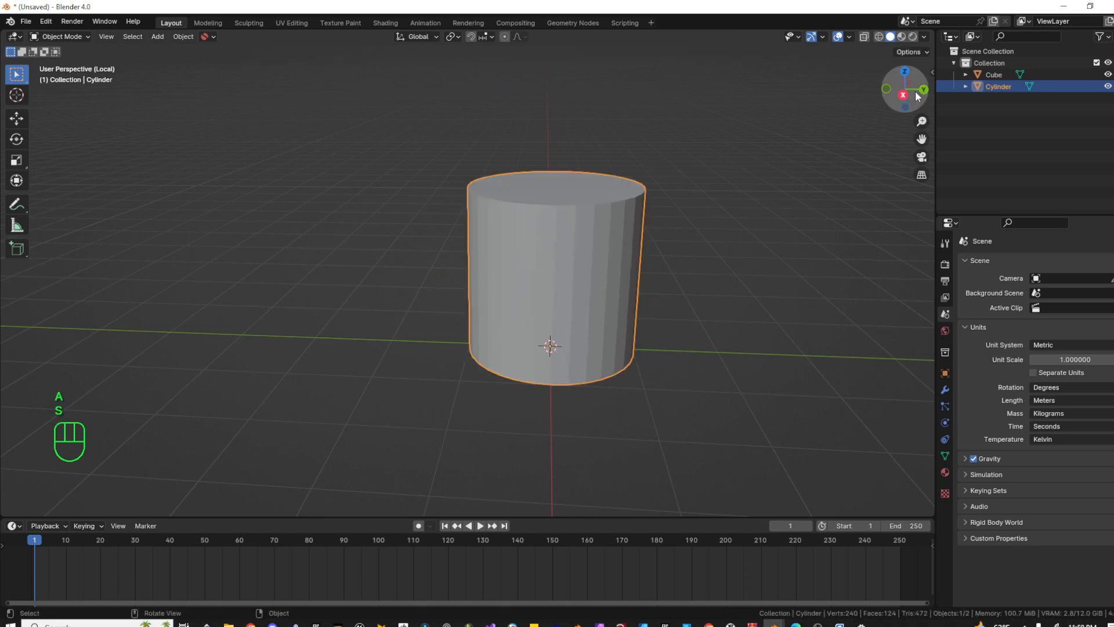
key("n")
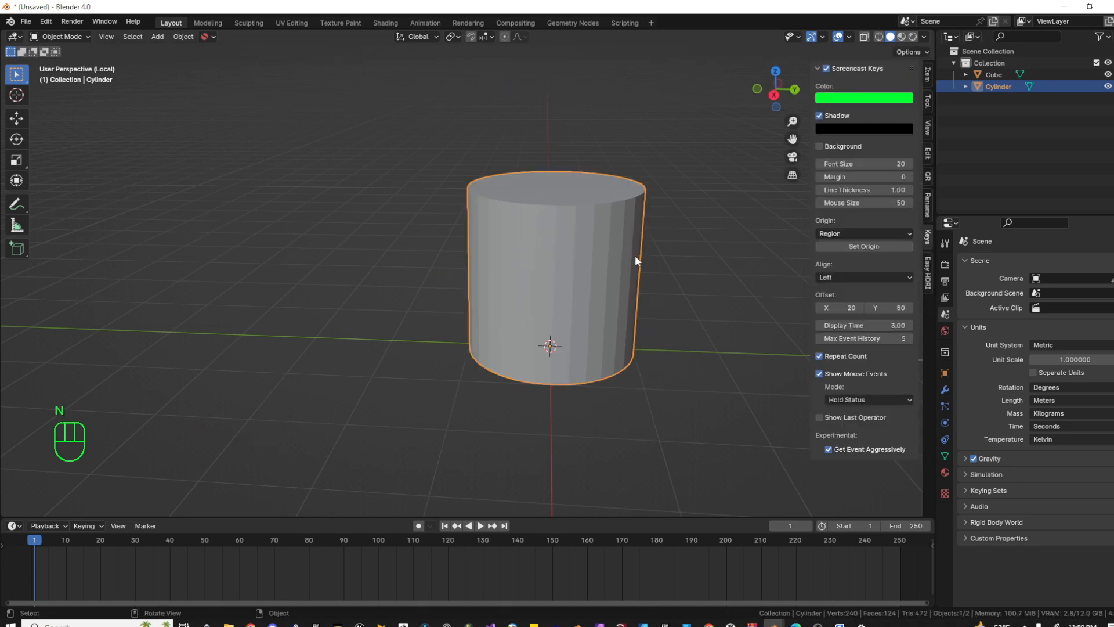
left_click(927, 74)
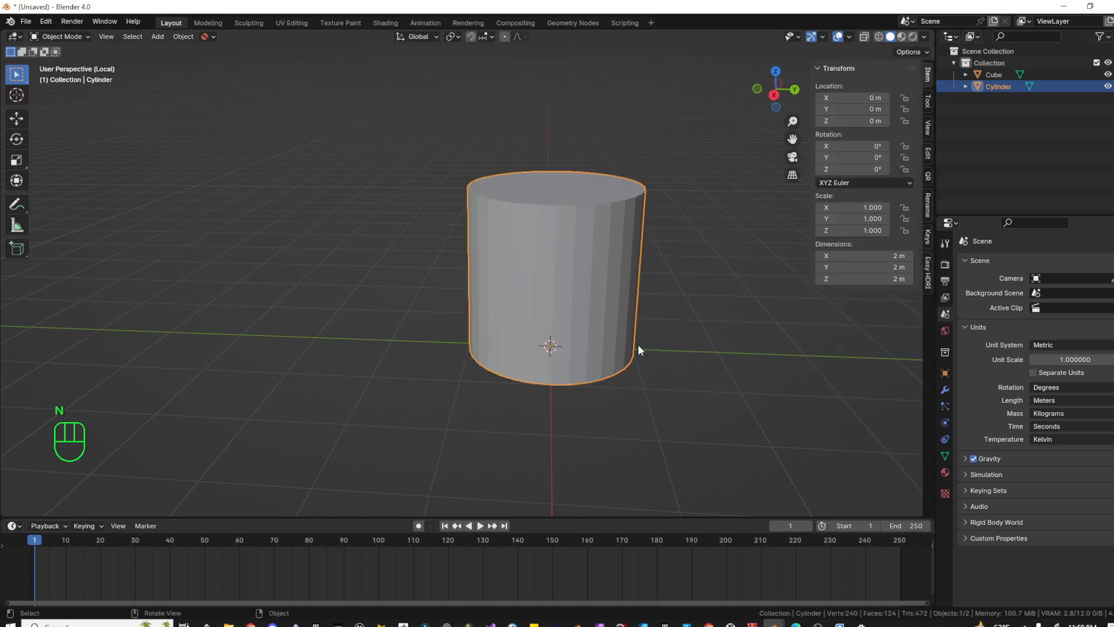
- Scale the cylinder by about 5.014 in X and Y only, giving it a diameter of about 10 m
scroll(549, 291, "down", 3)
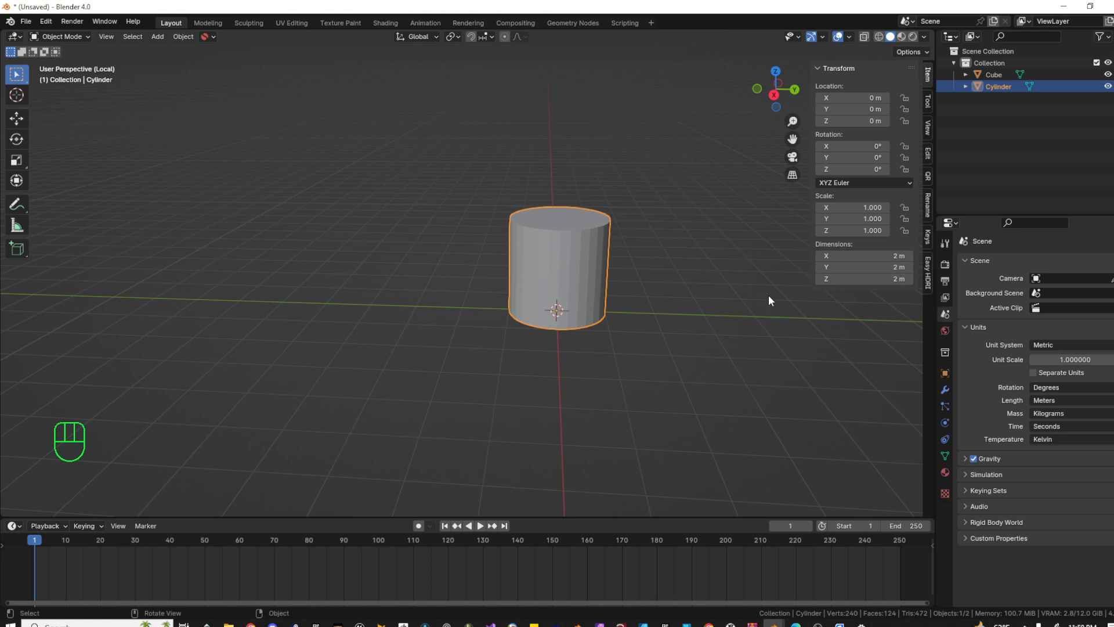
key("s")
key("shift+z")
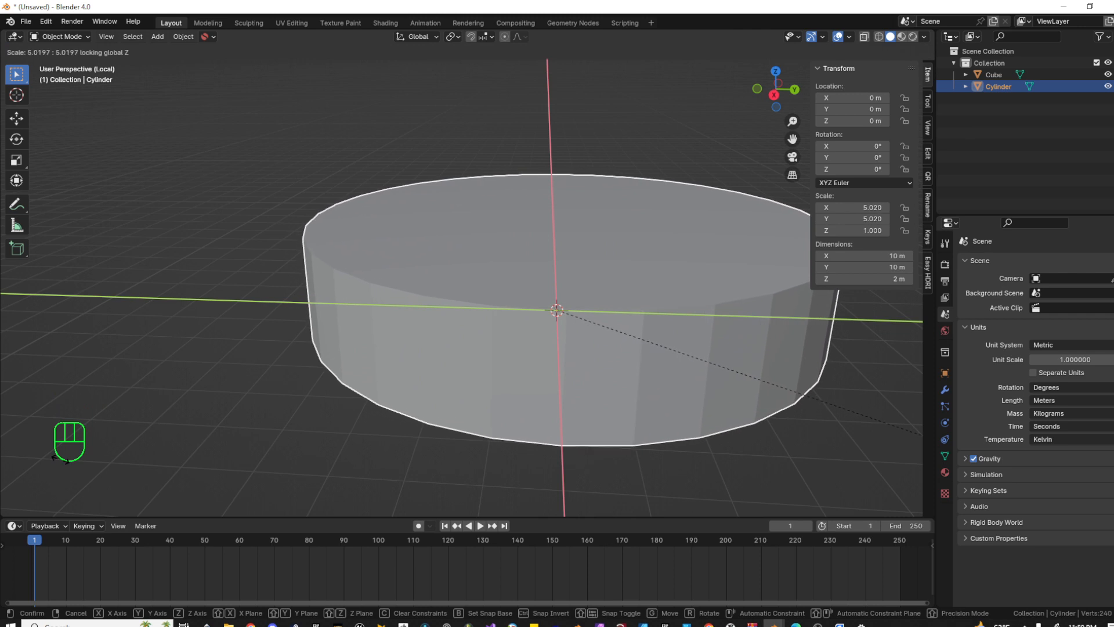
left_click(246, 433)
scroll(298, 405, "down", 4)
scroll(298, 401, "down", 2)
scroll(299, 401, "up", 3)
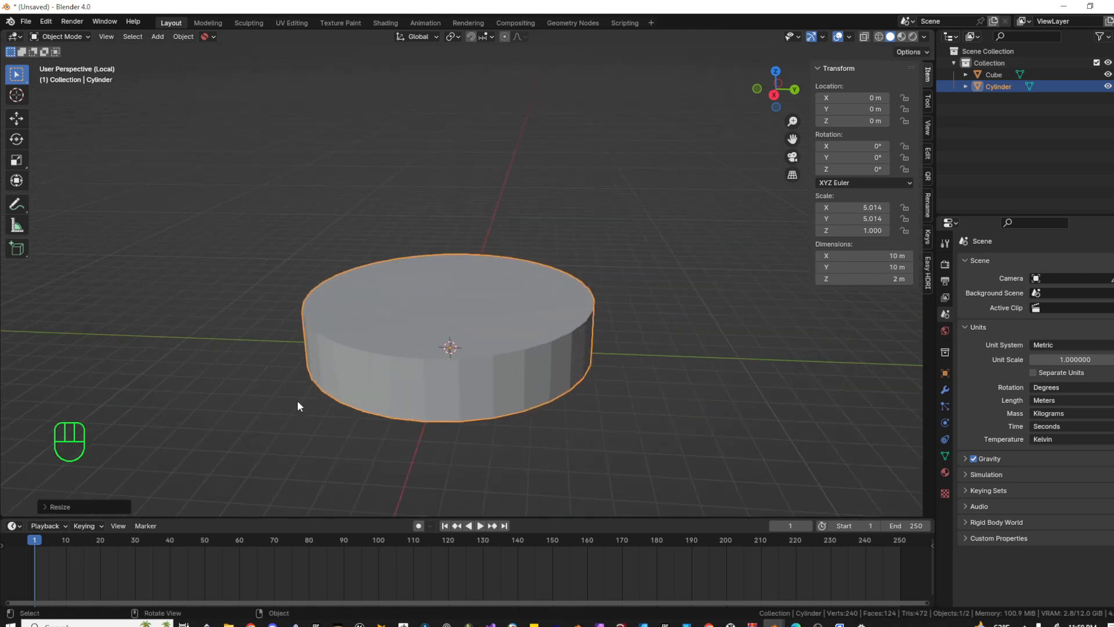
middle_click_drag(354, 402, 279, 367, "shift")
scroll(331, 372, "down", 1)
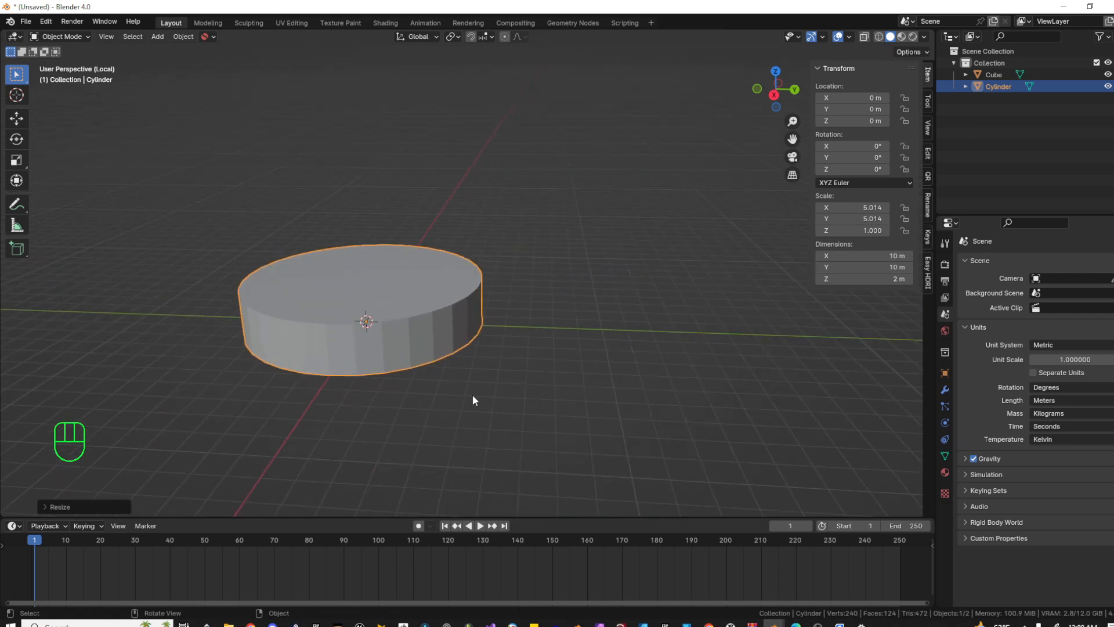
- Set the cylinder's Z dimension to 0.2 m, deselect it and leave local view to show the slab again
left_click(865, 279)
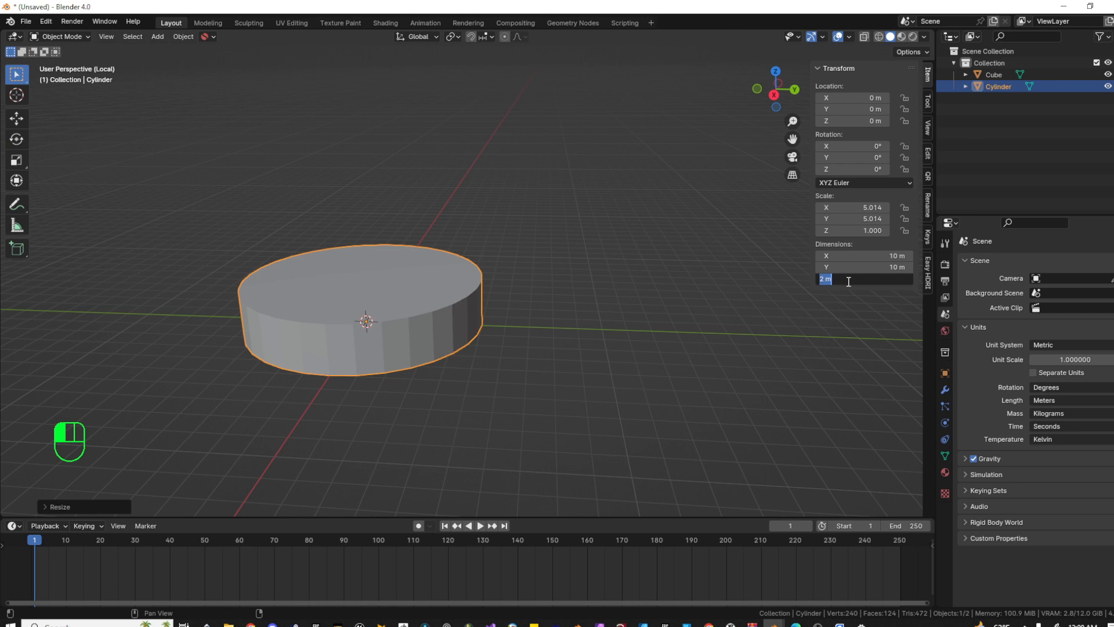
type(".2")
key("Return")
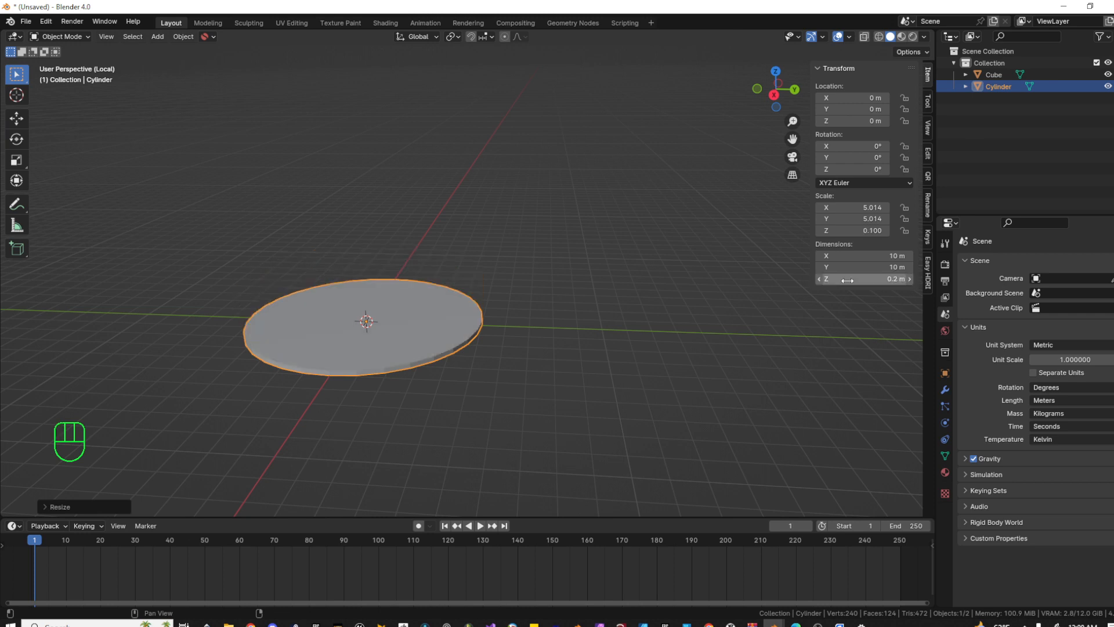
left_click(650, 397)
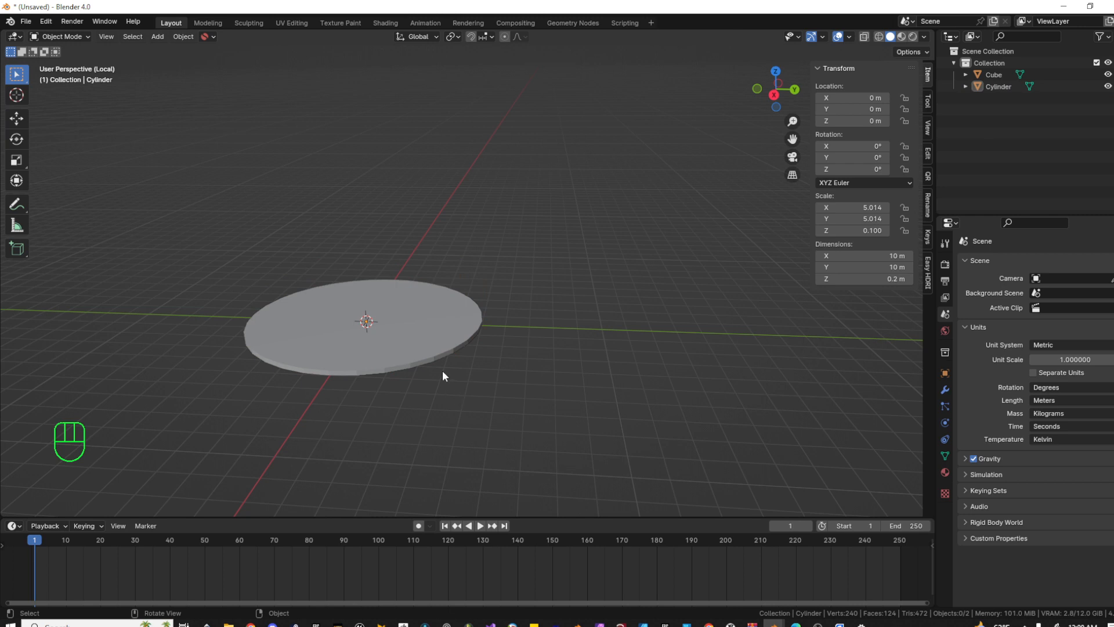
key("KP_Divide")
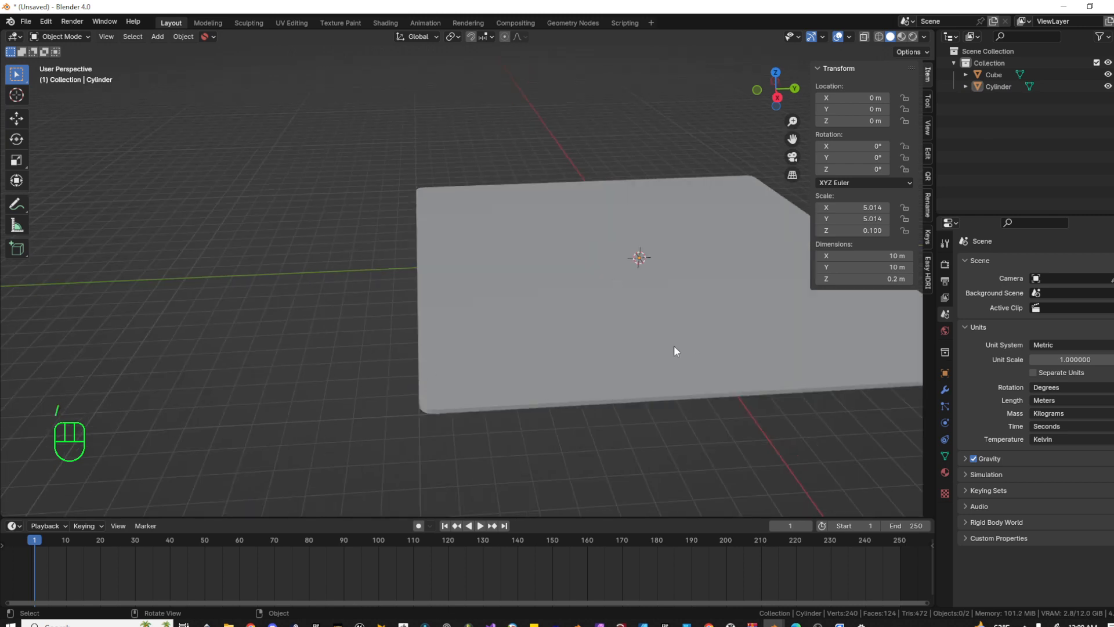
key("g")
key("shift+z")
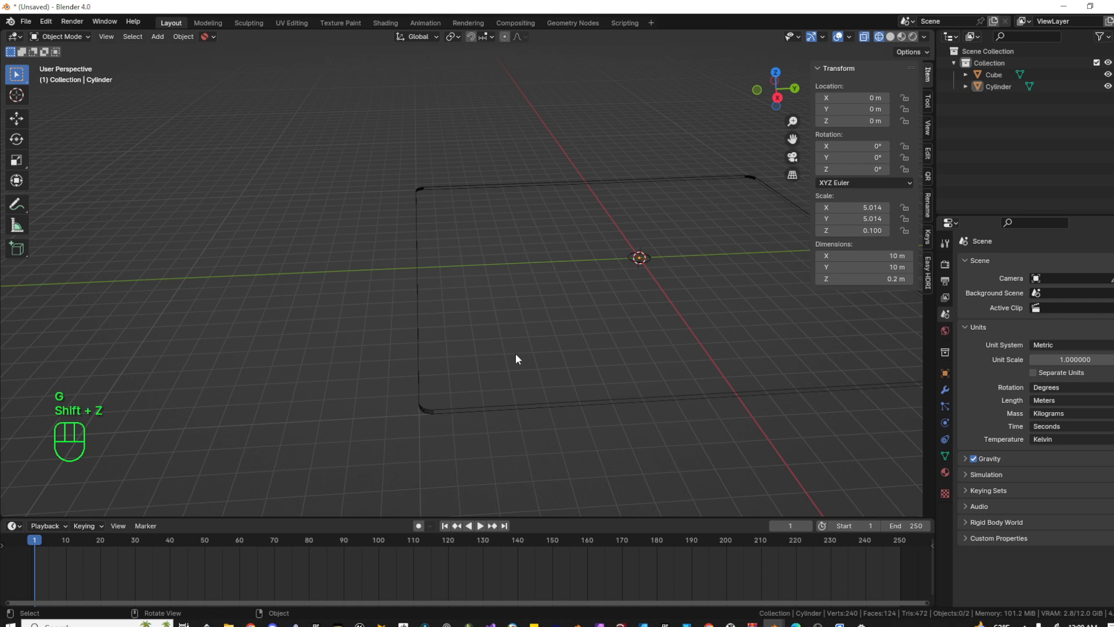
key("shift+z")
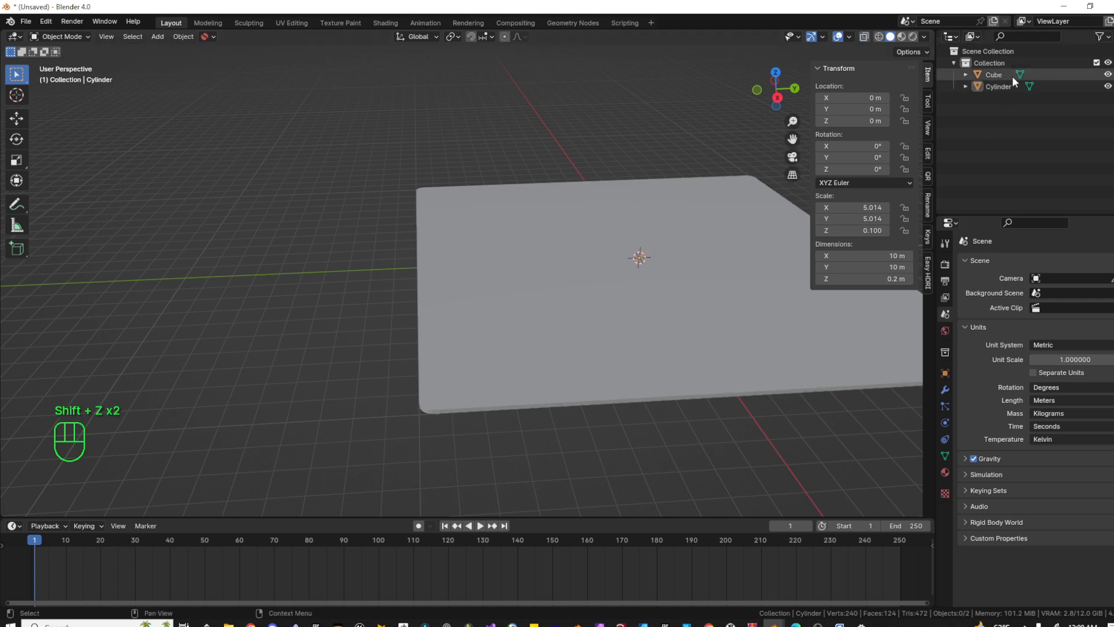
- Move the cylinder in the XY plane to the slab's corner at about X 99.04 m, Y -98.21 m
left_click(996, 87)
key("g")
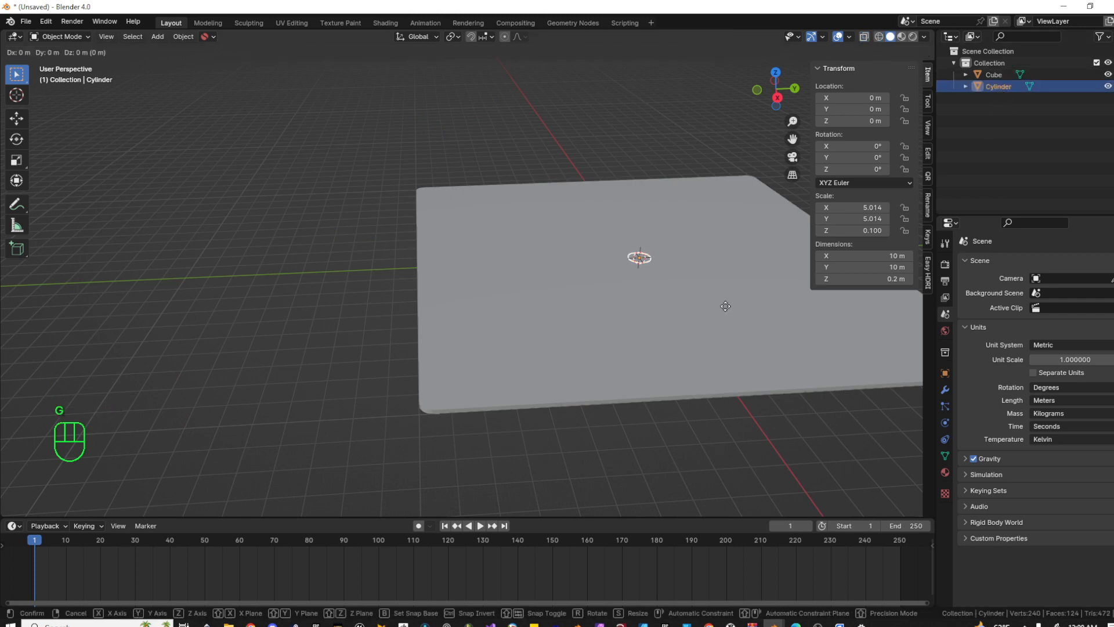
key("shift+z")
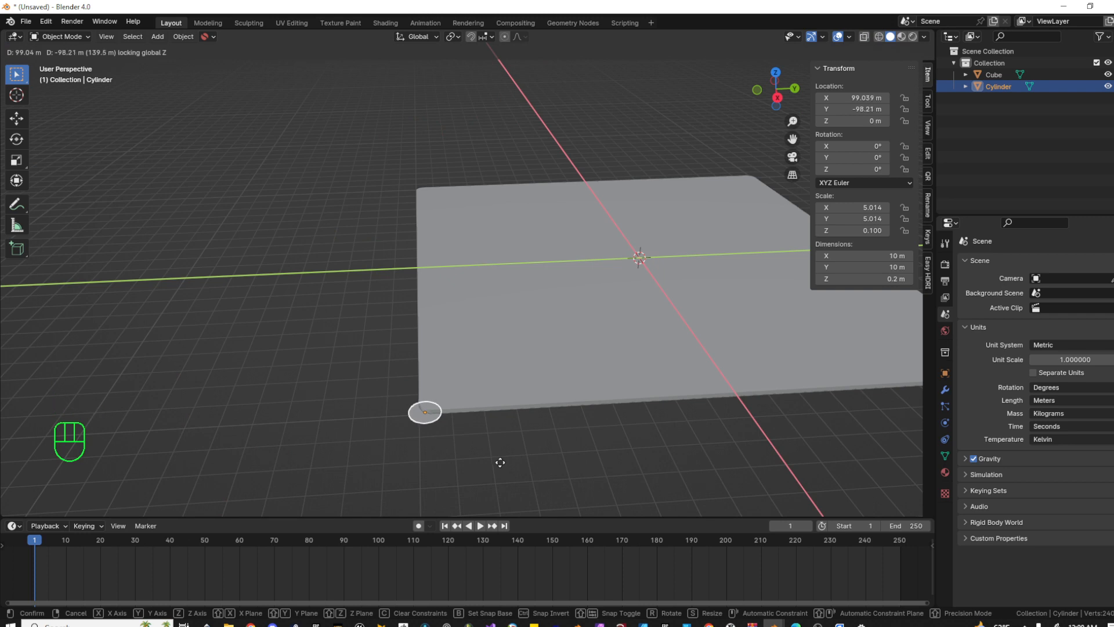
left_click(500, 462)
- Nudge the disc slightly inward at the slab's corner and scale it by about 1.12 in X and Y only, to about 11.3 m across
middle_click_drag(461, 435, 555, 482)
key("g")
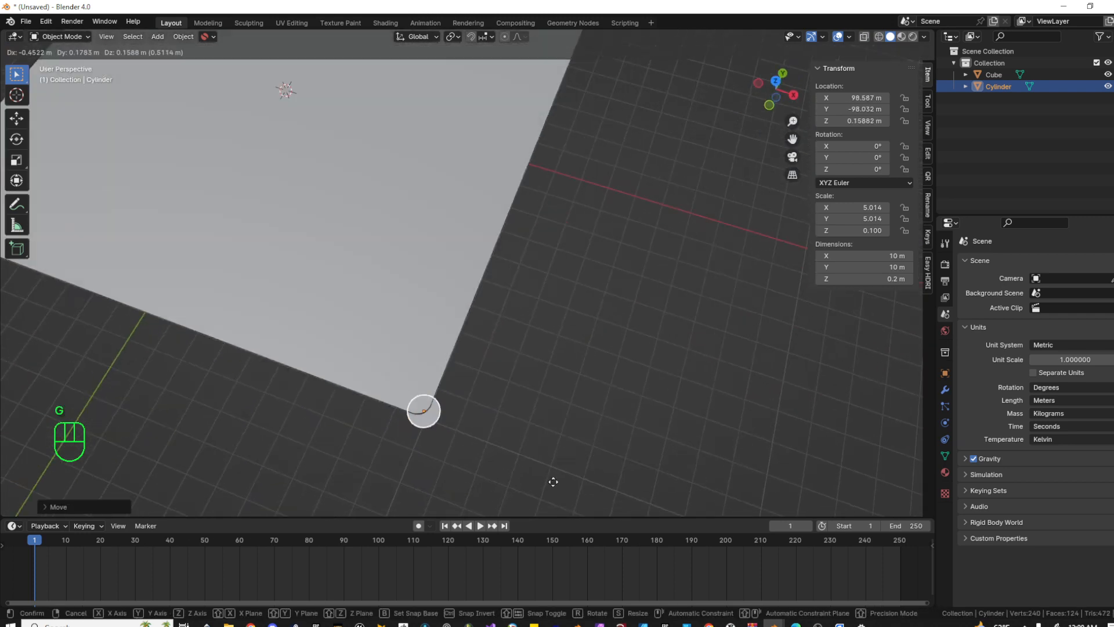
key("s")
key("shift+z")
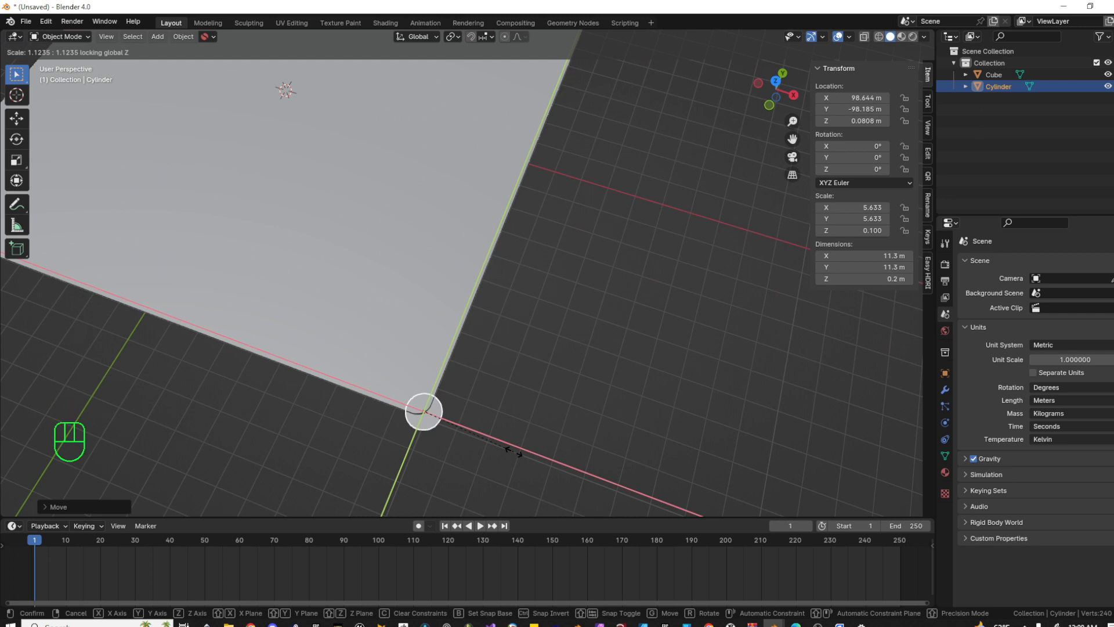
left_click(514, 451)
- Add a Mirror modifier to the corner disc with both the X and Y axes enabled
scroll(396, 325, "down", 3)
middle_click_drag(396, 325, 249, 397)
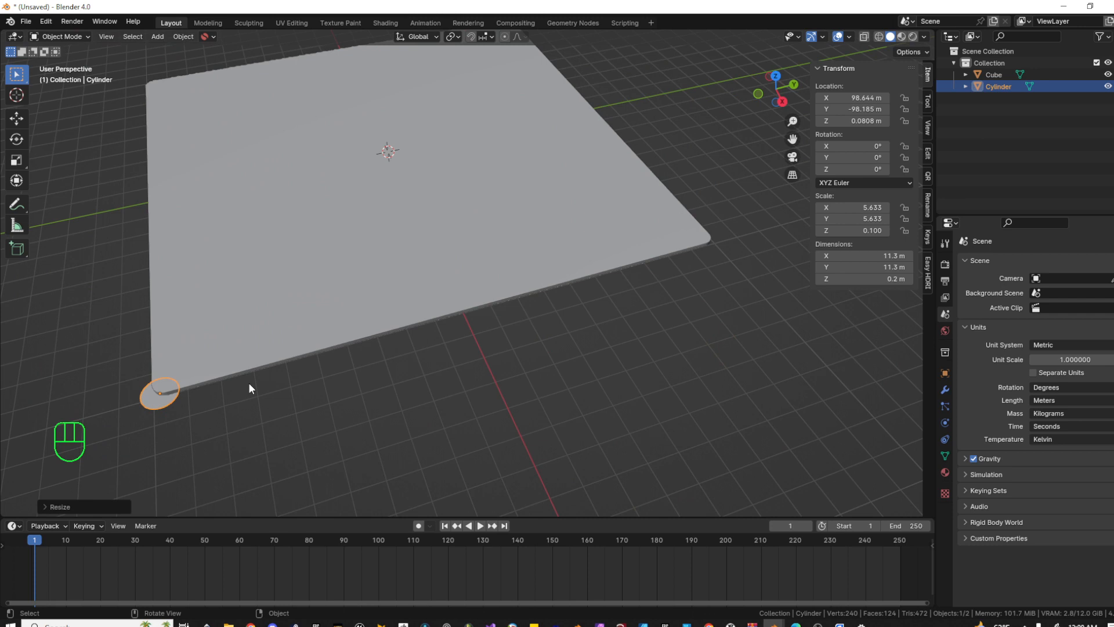
left_click(944, 389)
left_click(988, 261)
mouse_move(988, 261)
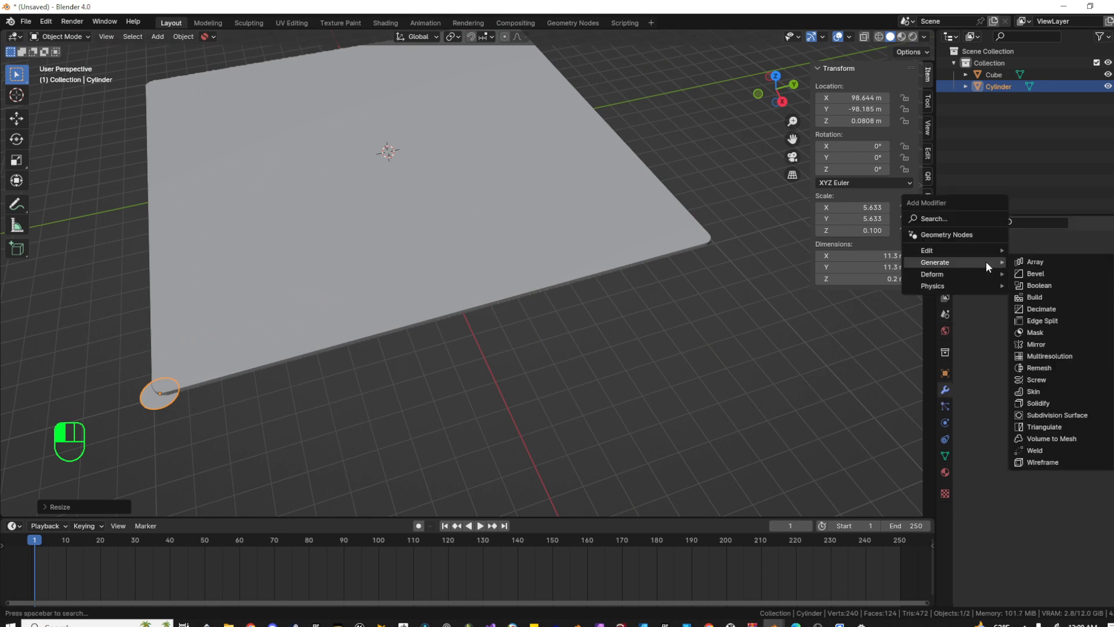
left_click(1059, 342)
left_click(1067, 298)
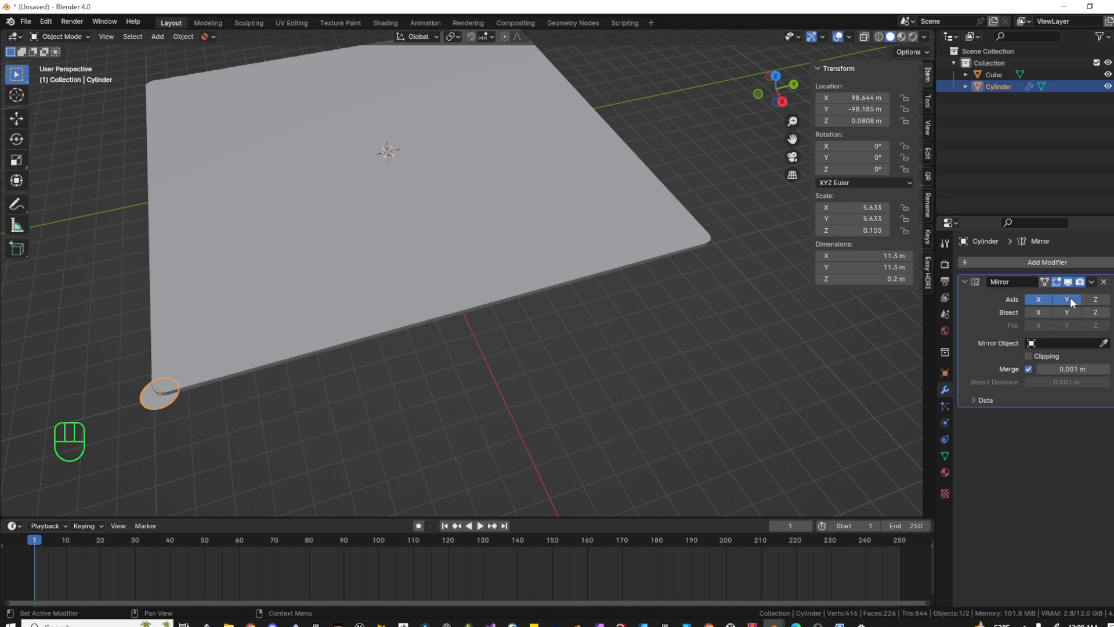
- Apply all transforms to the disc so it mirrors about the world origin to the four slab corners, and deselect it
scroll(567, 335, "down", 2)
scroll(484, 327, "up", 2)
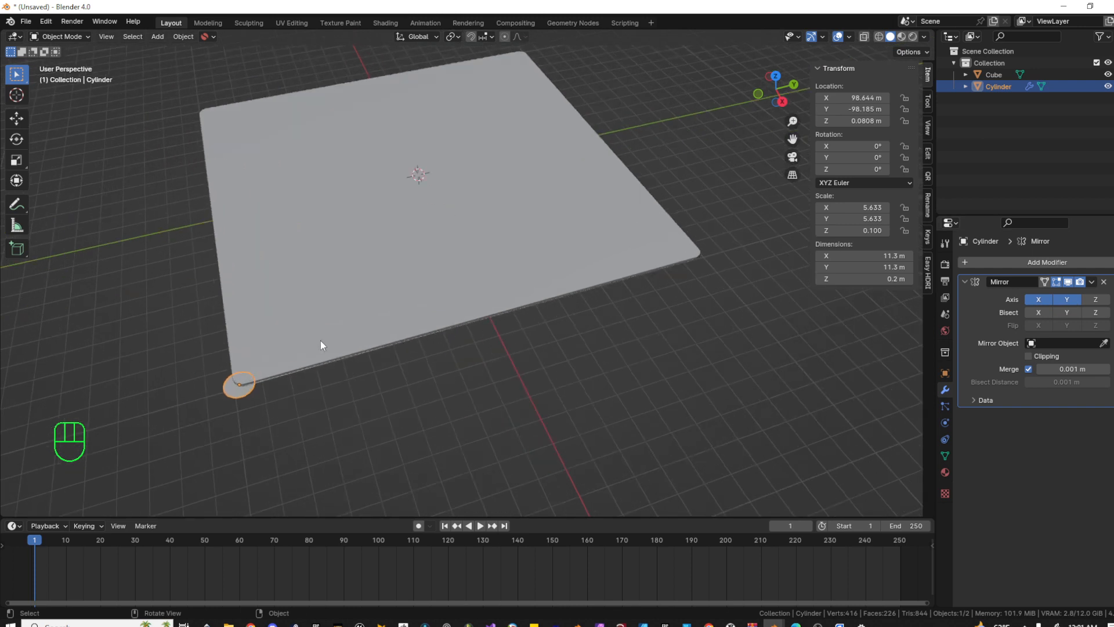
key("ctrl+a")
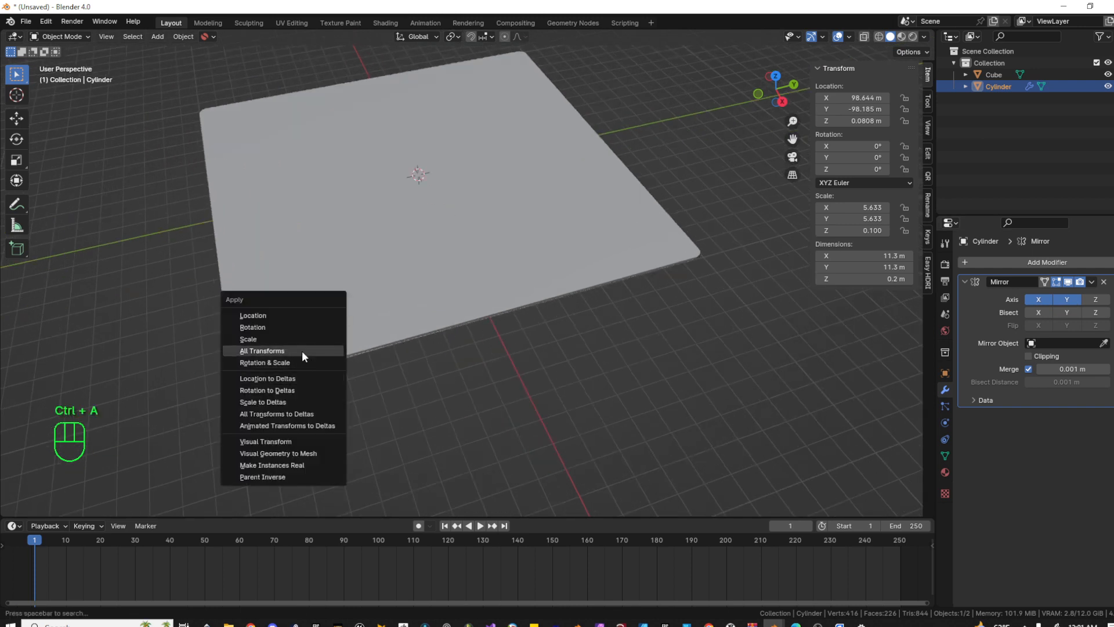
left_click(303, 350)
left_click(557, 406)
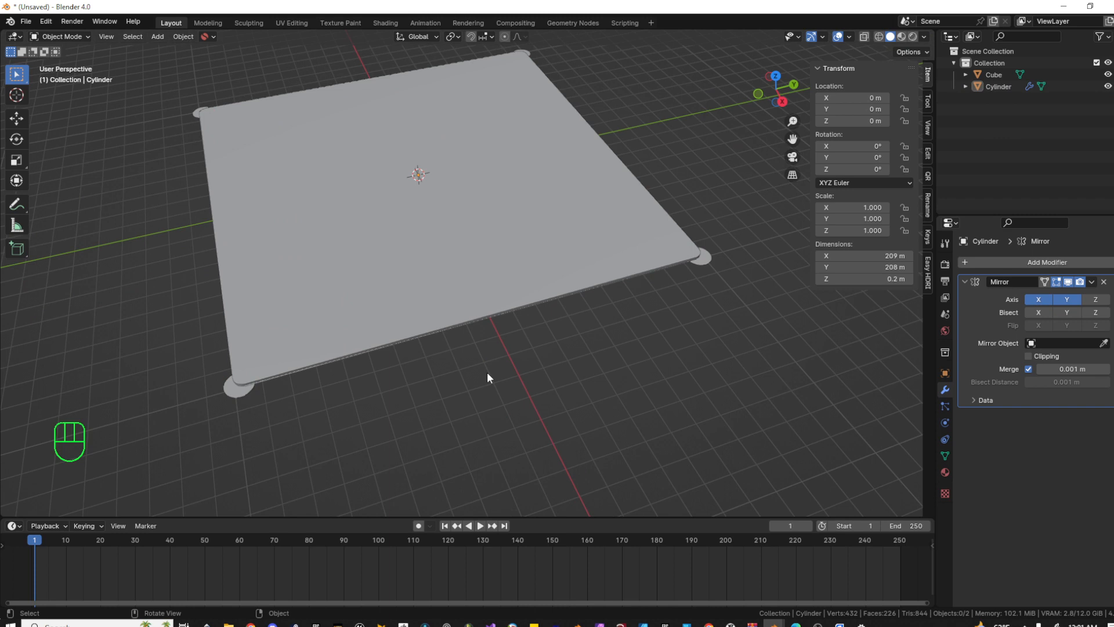
middle_click_drag(453, 393, 485, 343)
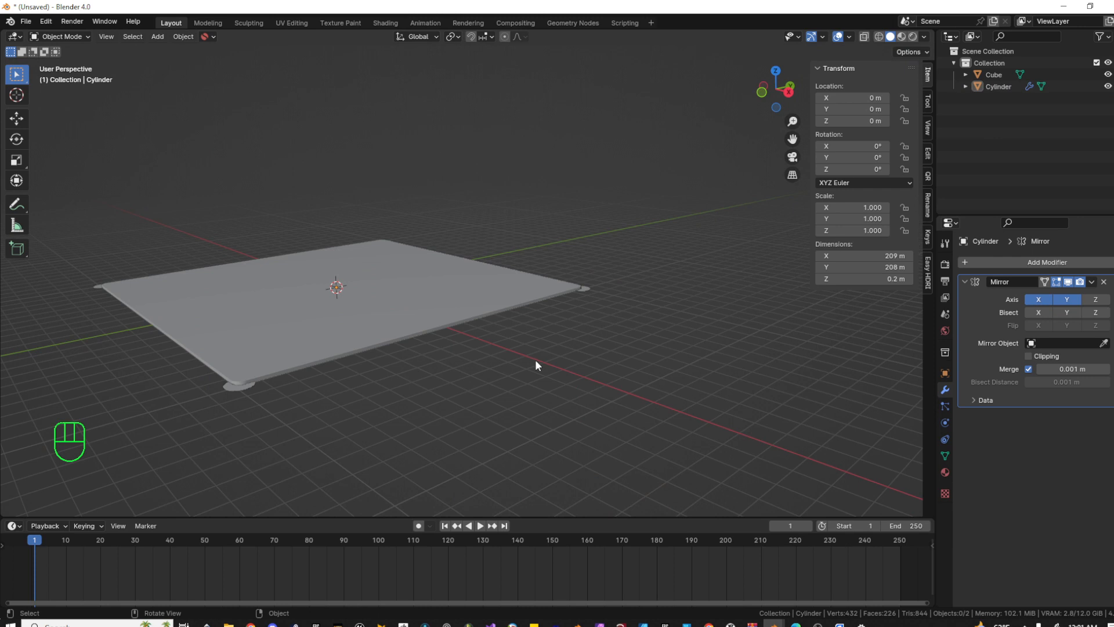
- Try to merge the mirrored corner discs into the slab with a Bool Tool Auto Boolean union
left_click(246, 371)
left_click(233, 386)
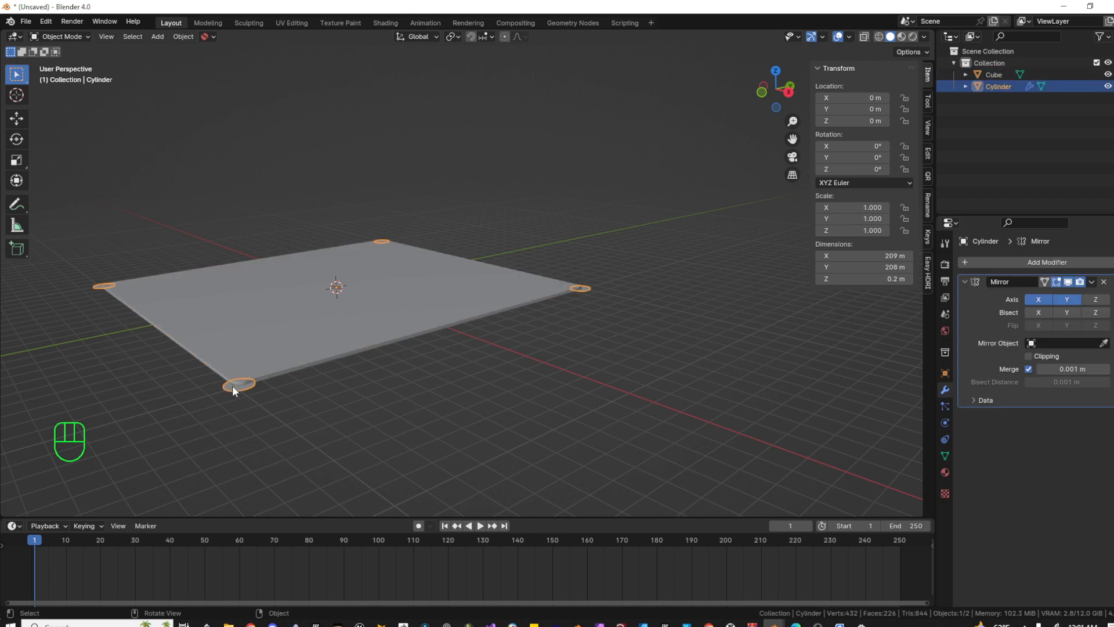
left_click(318, 360, "shift")
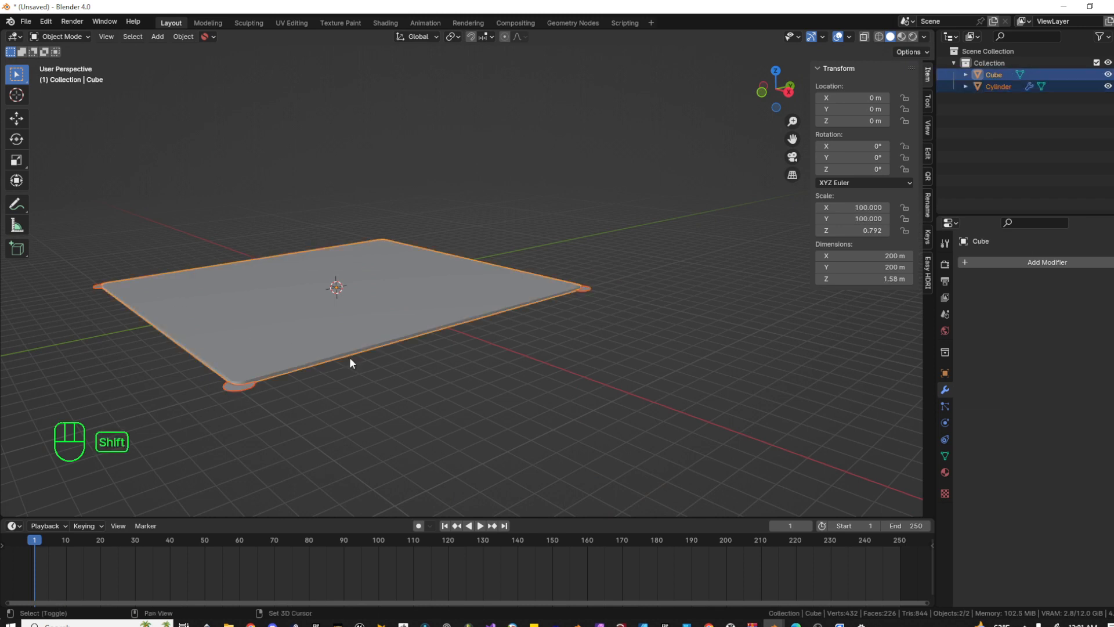
left_click(924, 153)
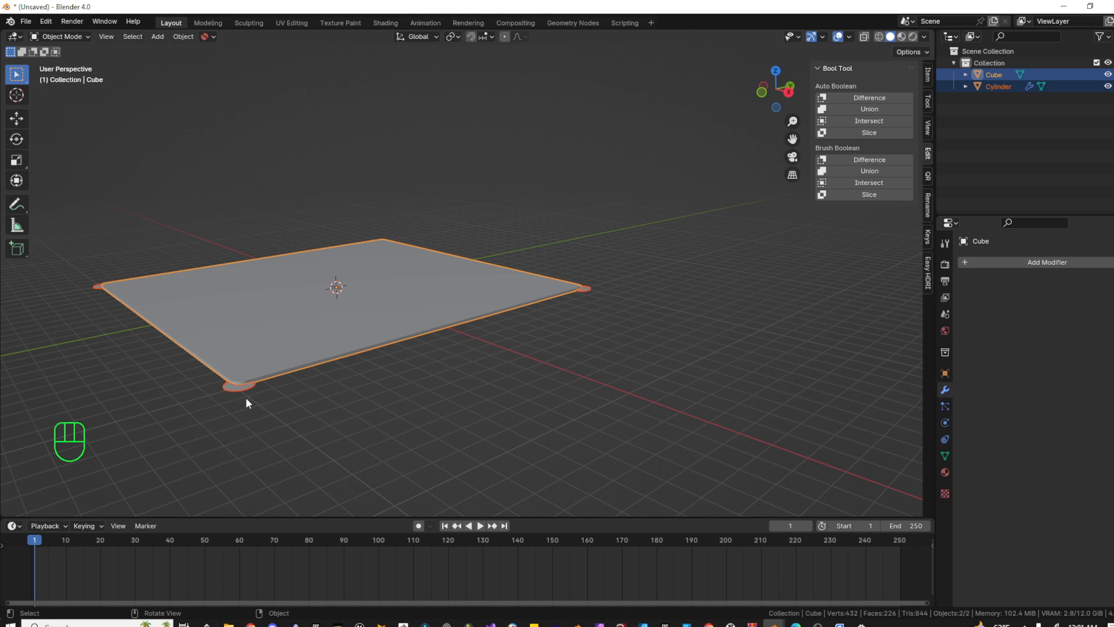
left_click(869, 109)
key("ctrl+x")
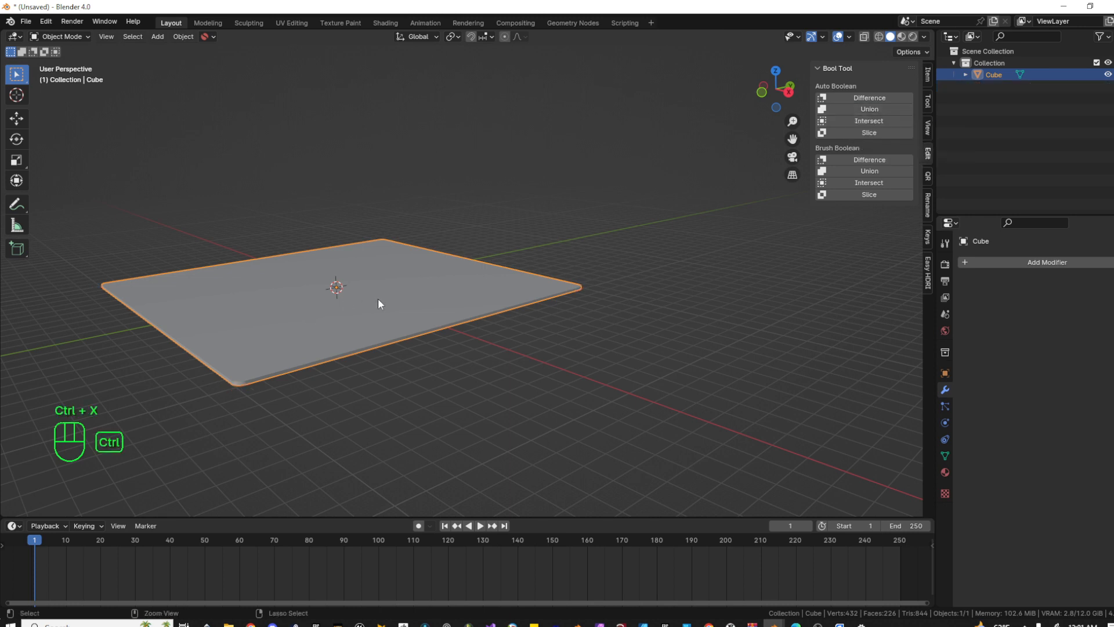
key("ctrl+z")
- Select the corner discs alone and apply their Mirror modifier
key("Tab")
key("Tab")
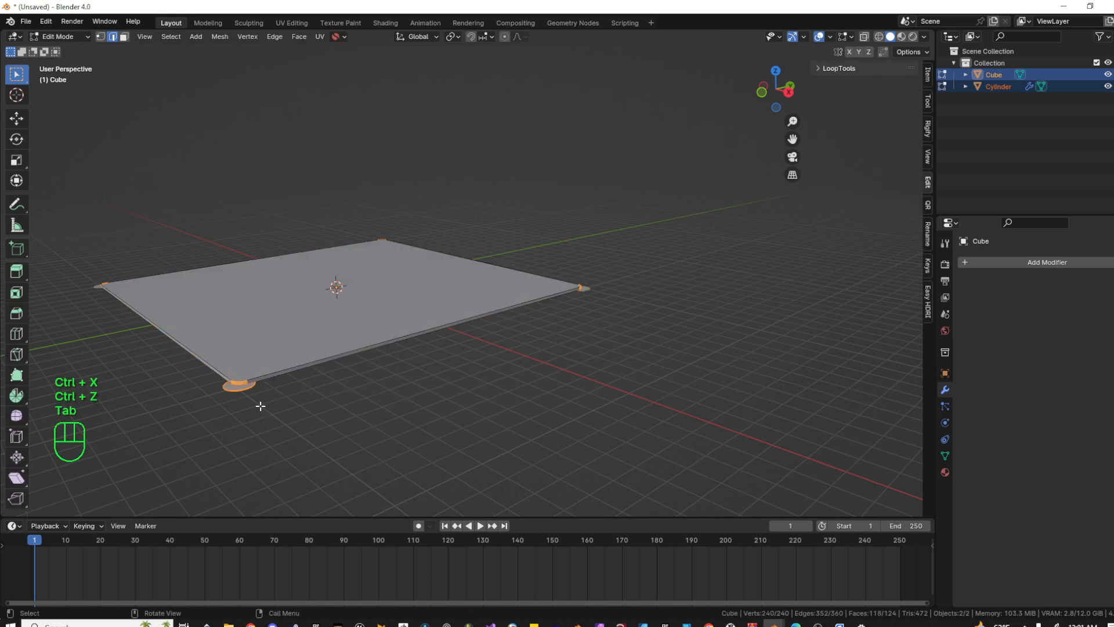
left_click(237, 386)
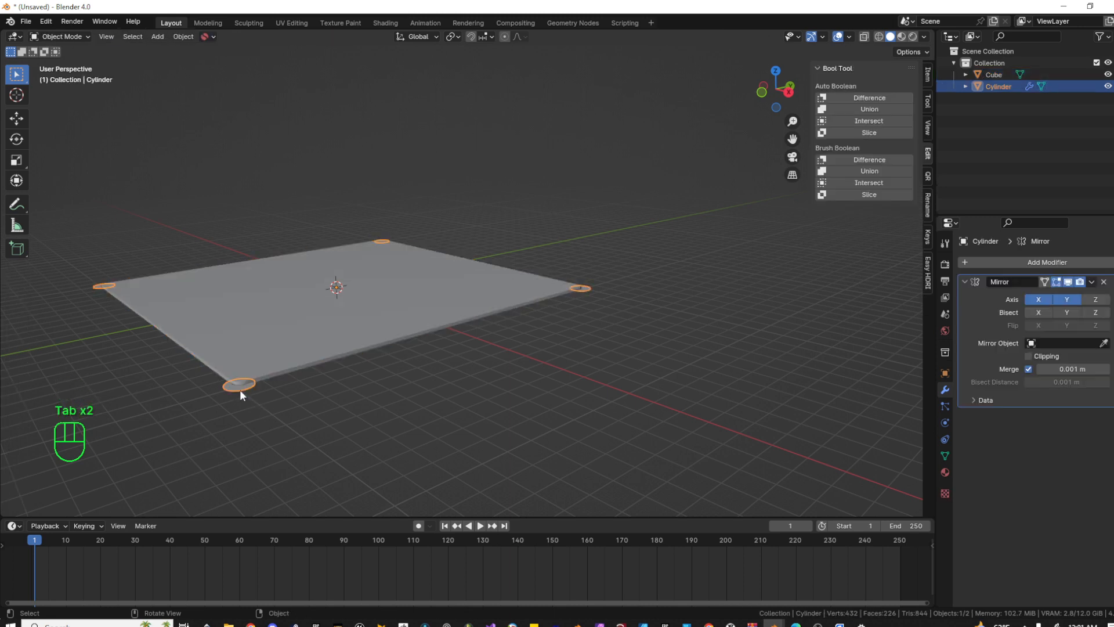
key("Tab")
key("Tab")
left_click(1092, 282)
left_click(1054, 297)
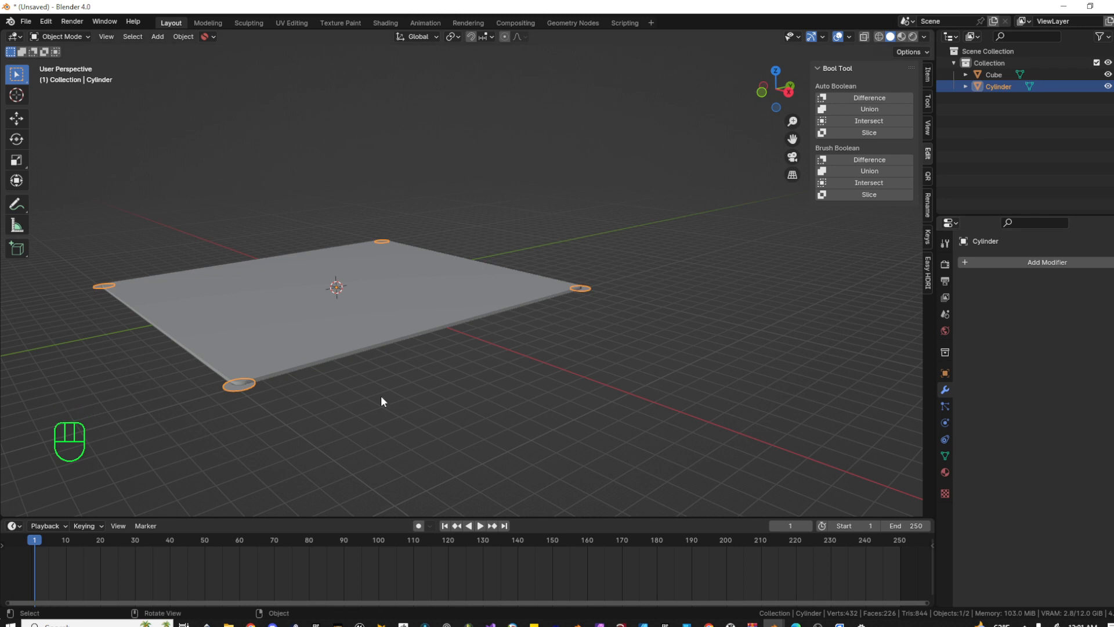
- Recalculate the normals of all the corner discs' faces in Edit Mode and return to Object Mode
key("Tab")
key("a")
key("shift+n")
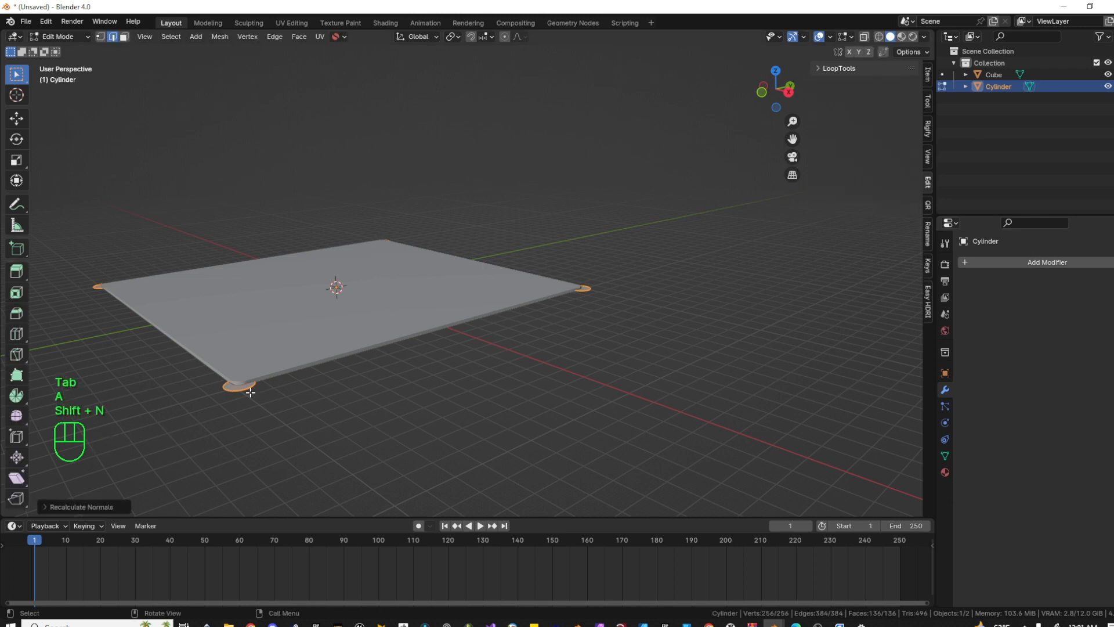
key("Tab")
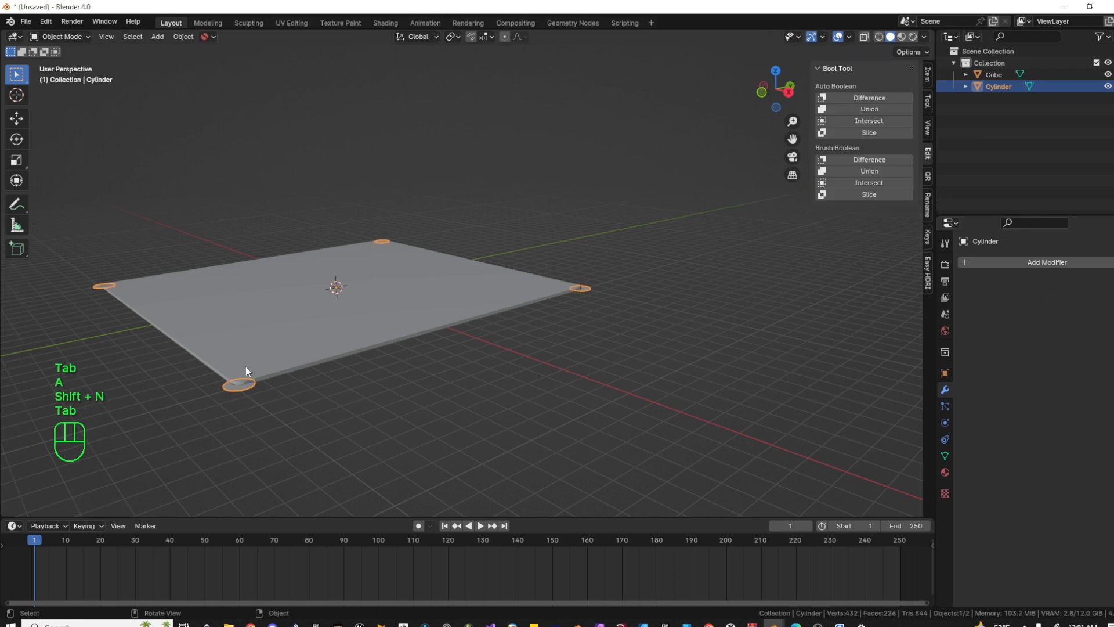
- Retry the Auto Boolean union of the slab and the recalculated corner discs, and undo it
left_click(378, 322, "shift")
left_click(865, 110)
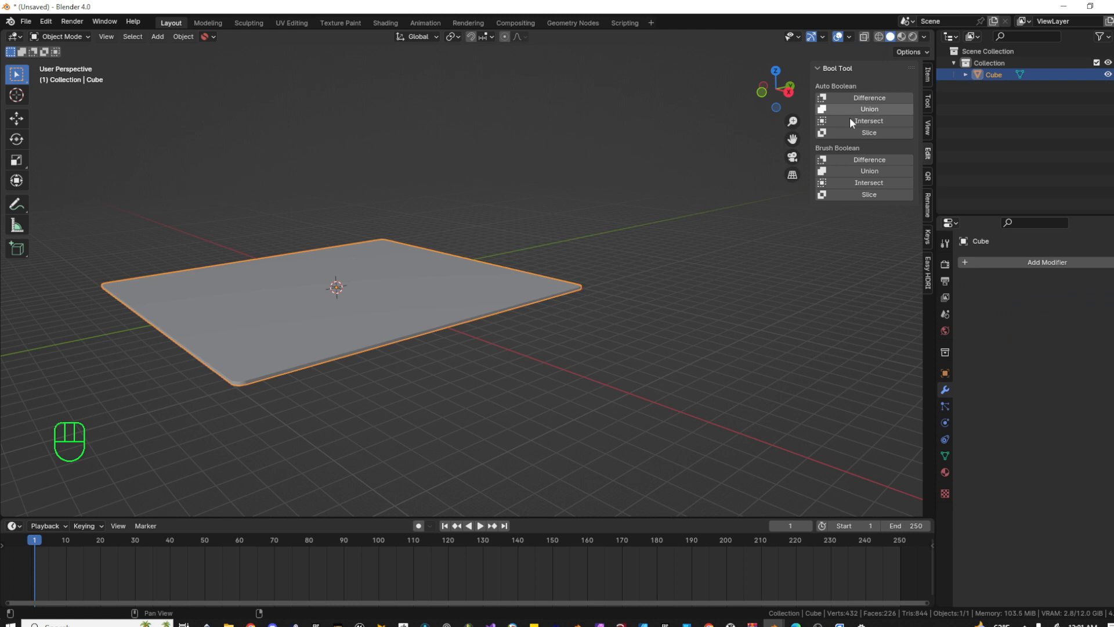
key("ctrl+z")
- Inspect the slab and corner discs with the Face Orientation overlay, and switch the overlay off again
left_click(374, 323)
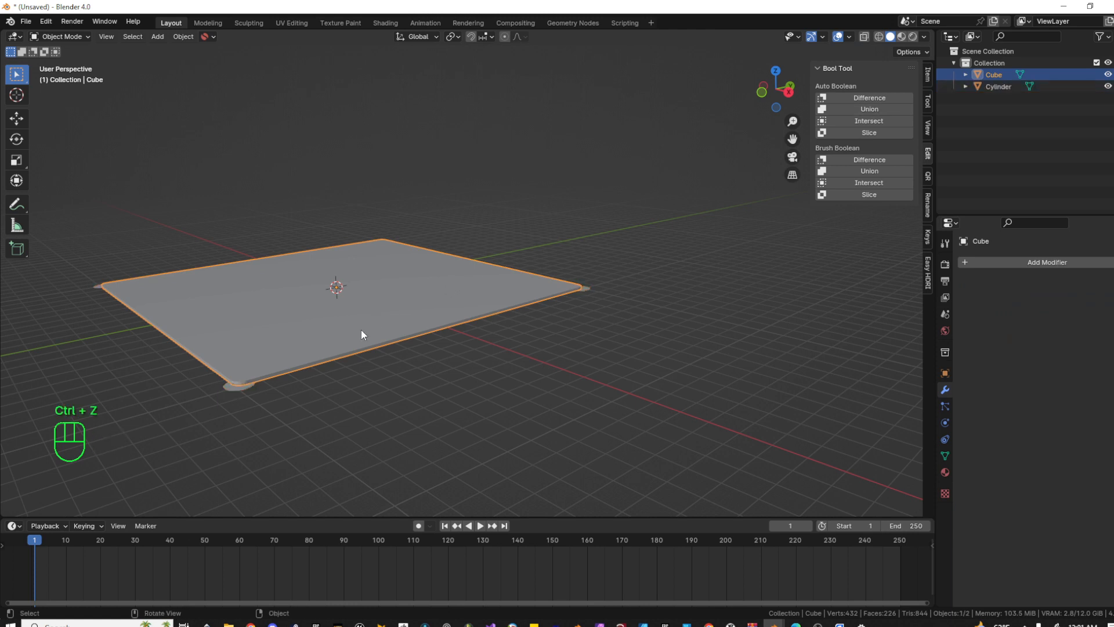
left_click(849, 36)
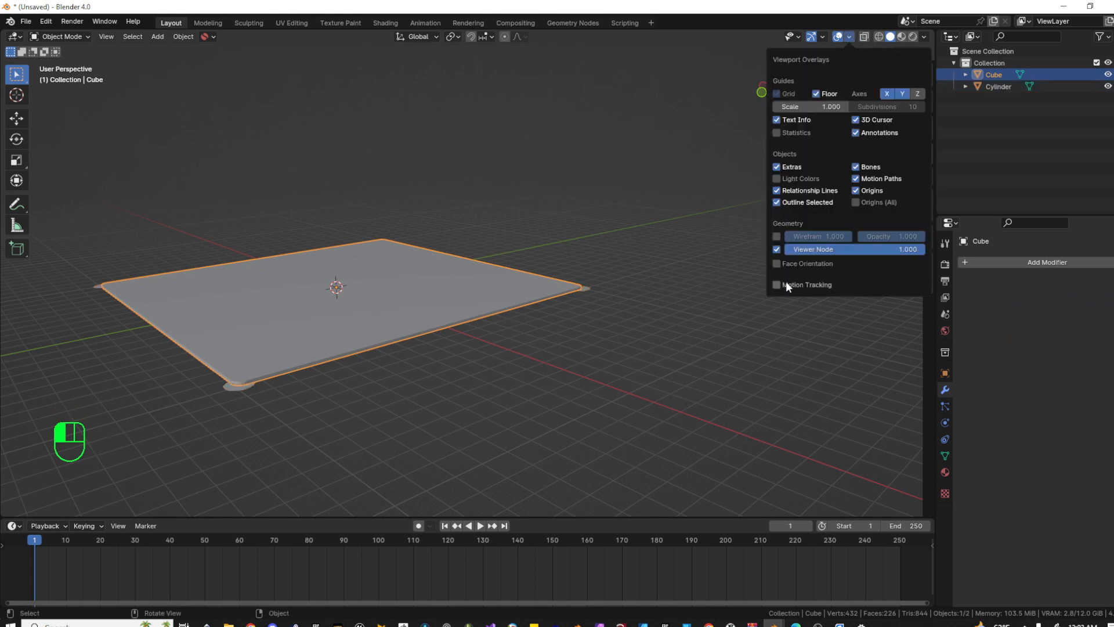
left_click(778, 263)
middle_click_drag(394, 273, 311, 332)
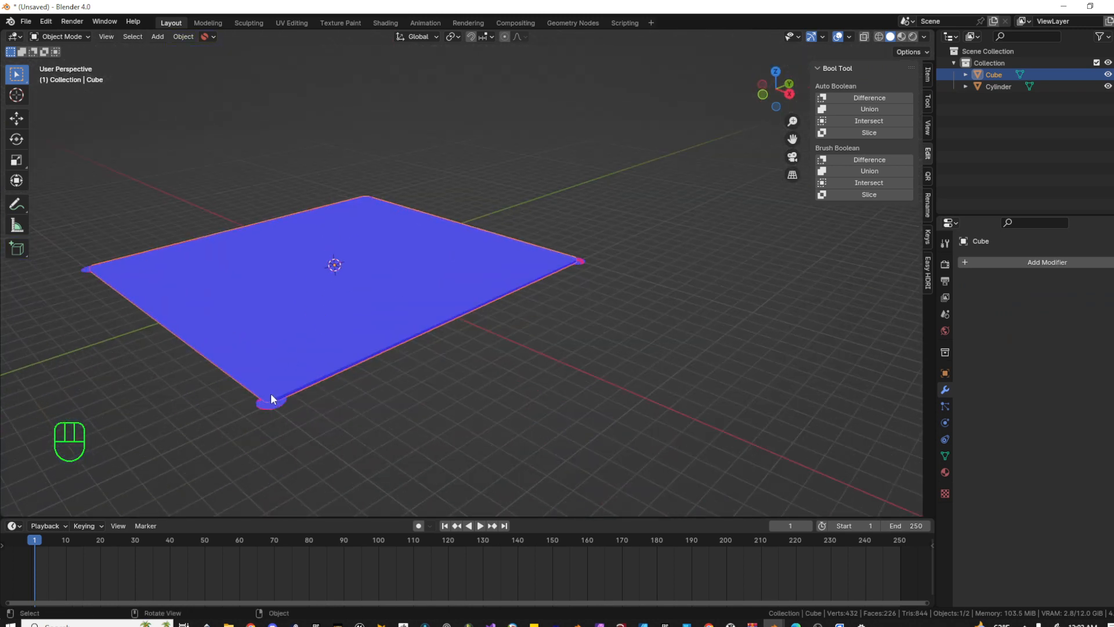
left_click(838, 36)
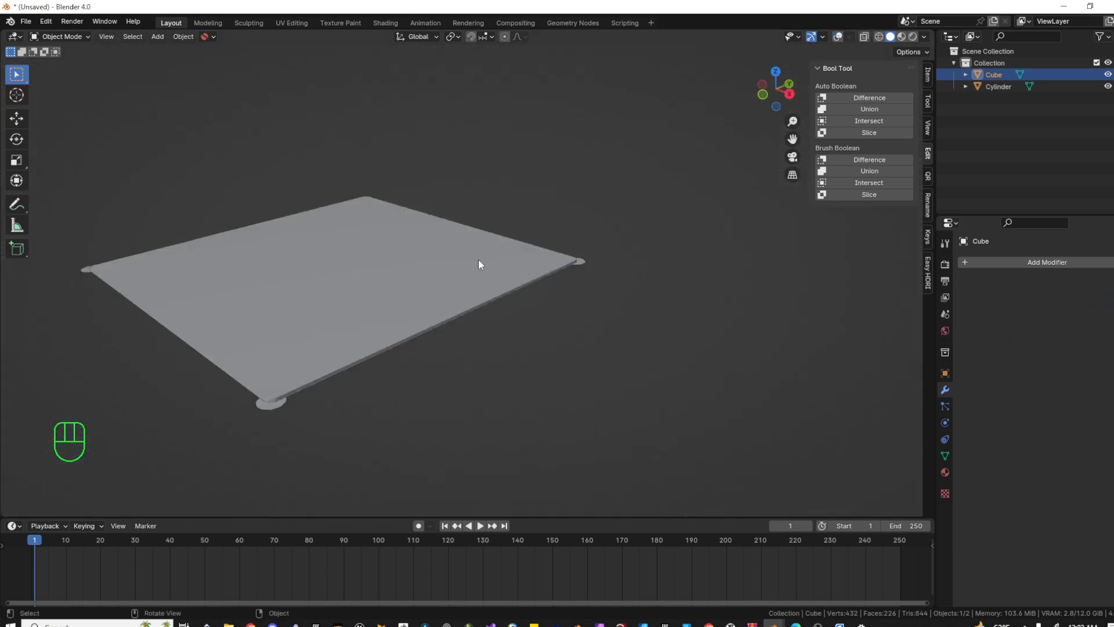
left_click(838, 36)
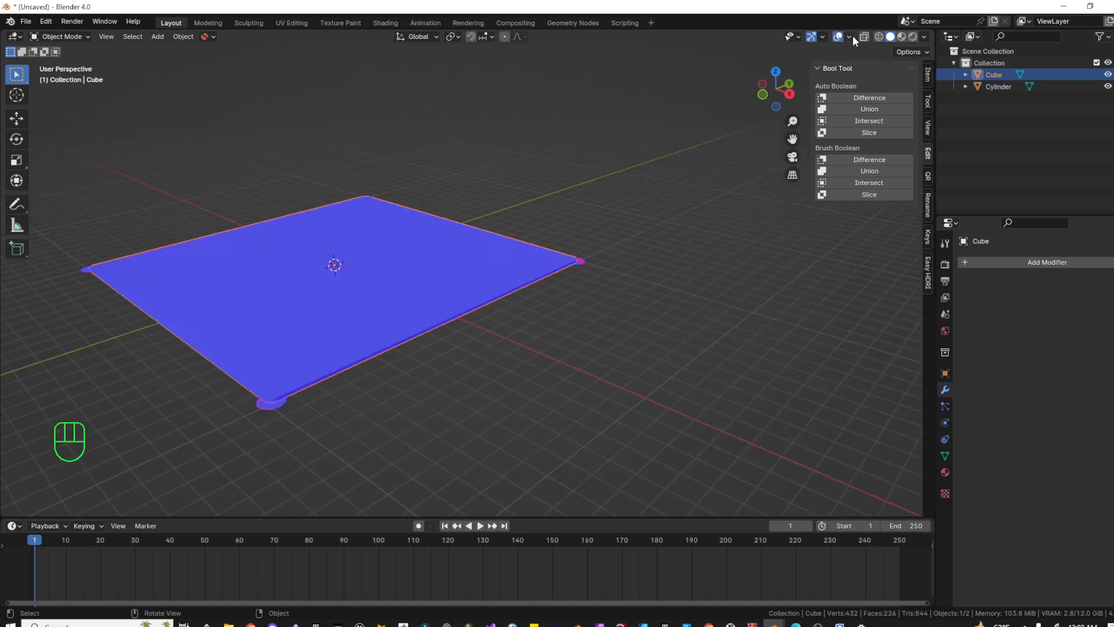
left_click(849, 37)
left_click(776, 263)
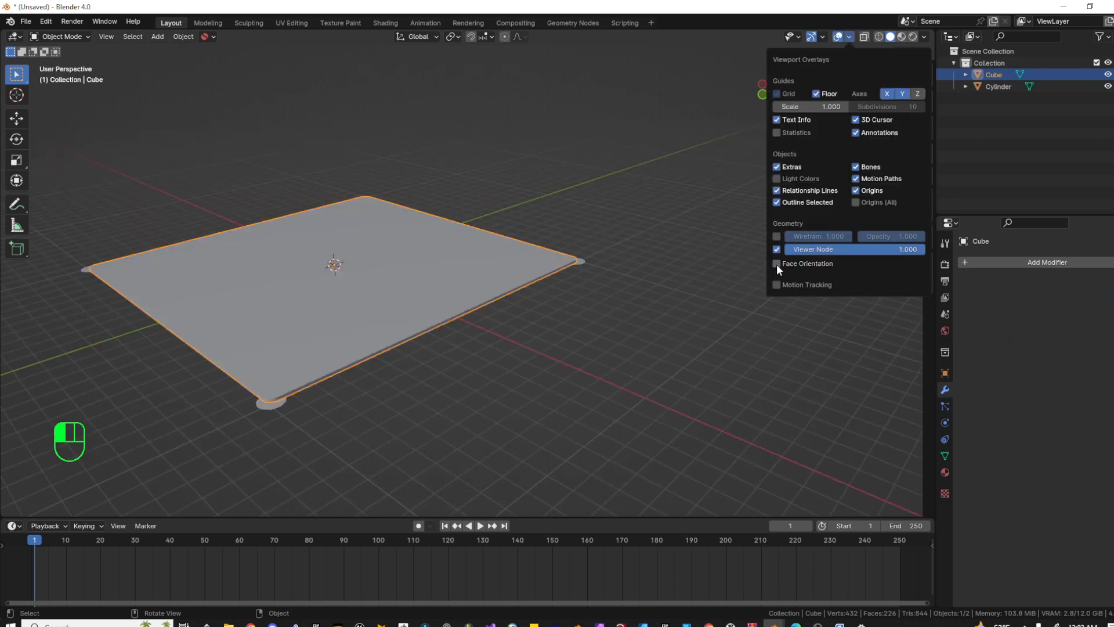
- Join the corner discs and the slab into a single object with the slab active
left_click(267, 403)
left_click(273, 368, "ctrl")
key("ctrl+j")
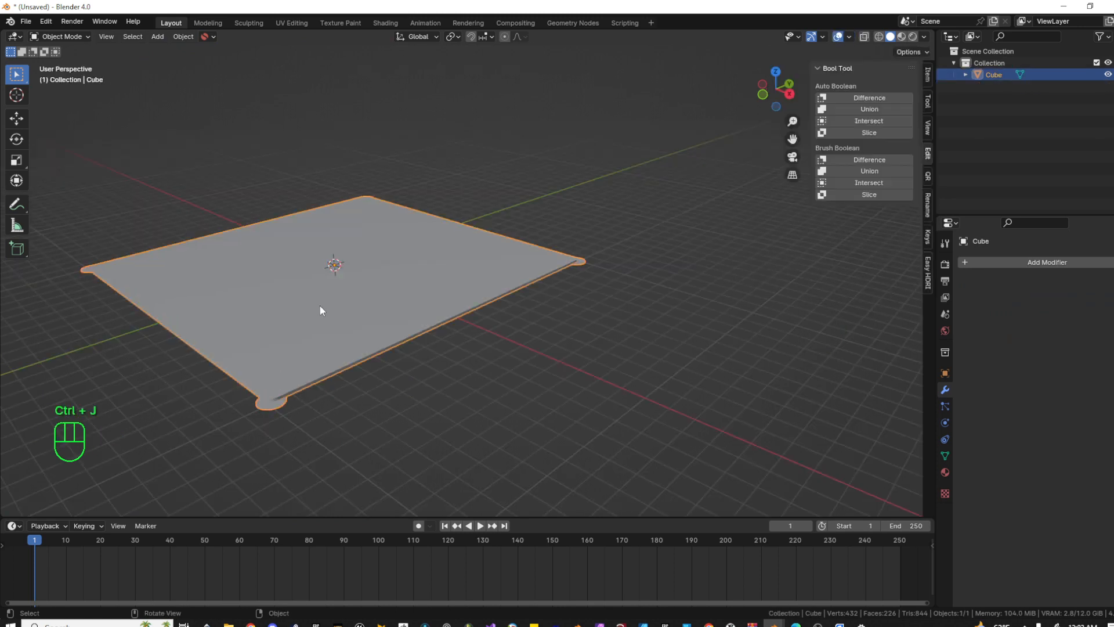
- Export the selected joined slab as tuttest.stl in the TutorialIdeas folder
left_click(26, 21)
mouse_move(67, 198)
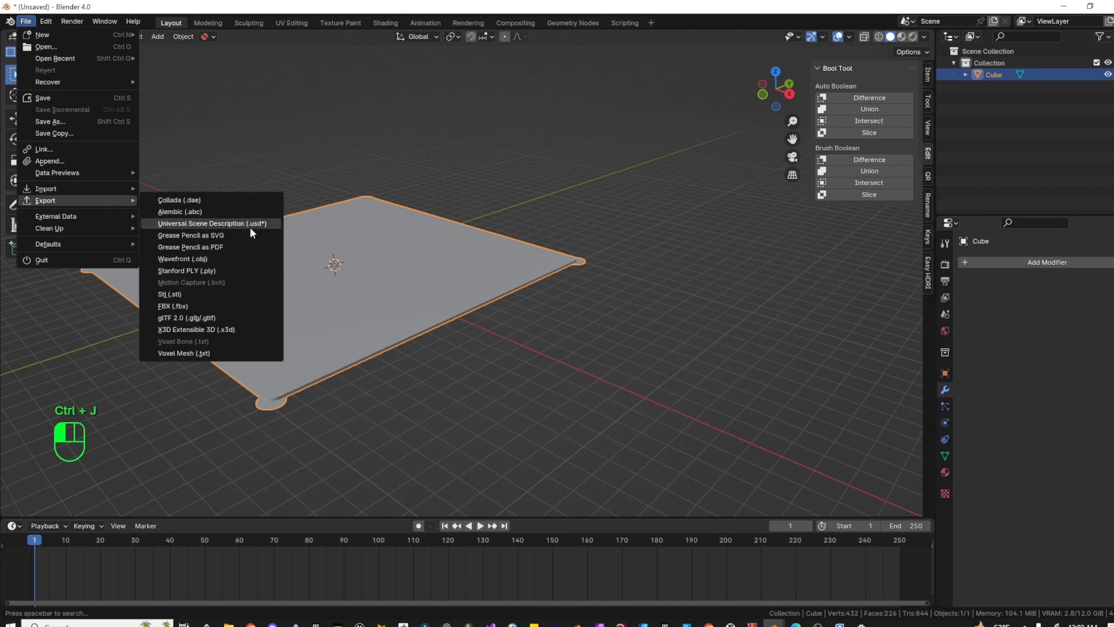
left_click(191, 294)
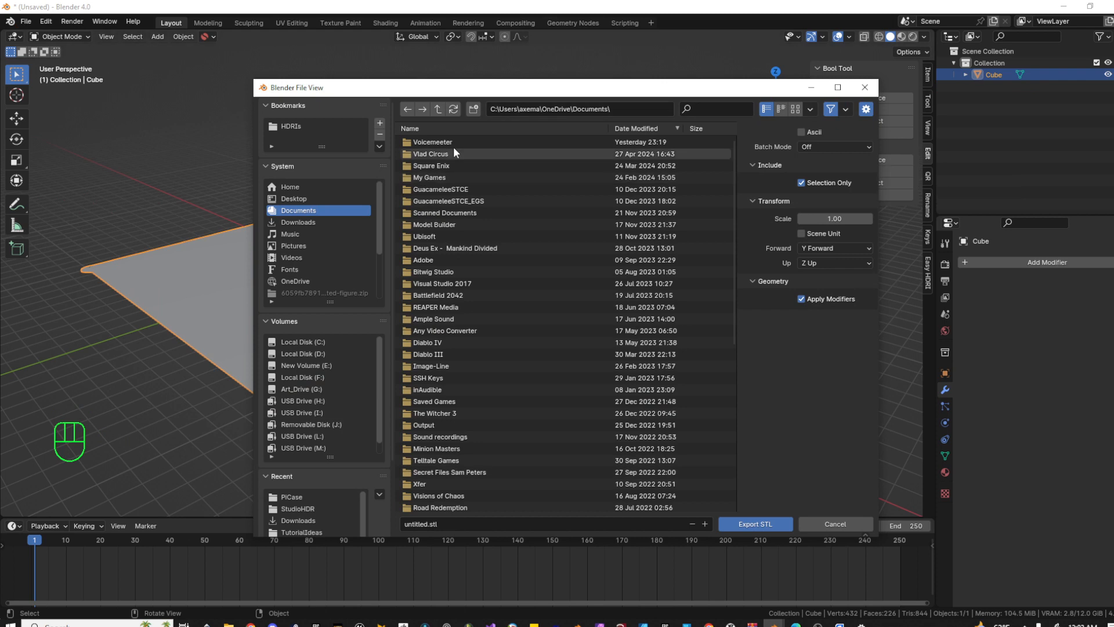
scroll(314, 509, "down", 1)
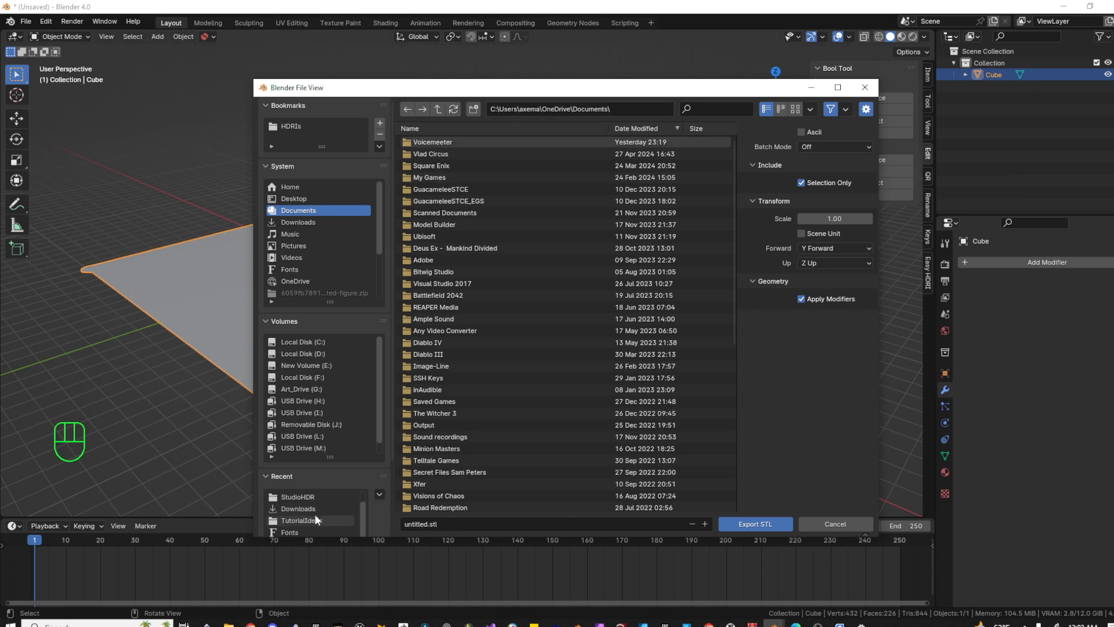
left_click(313, 520)
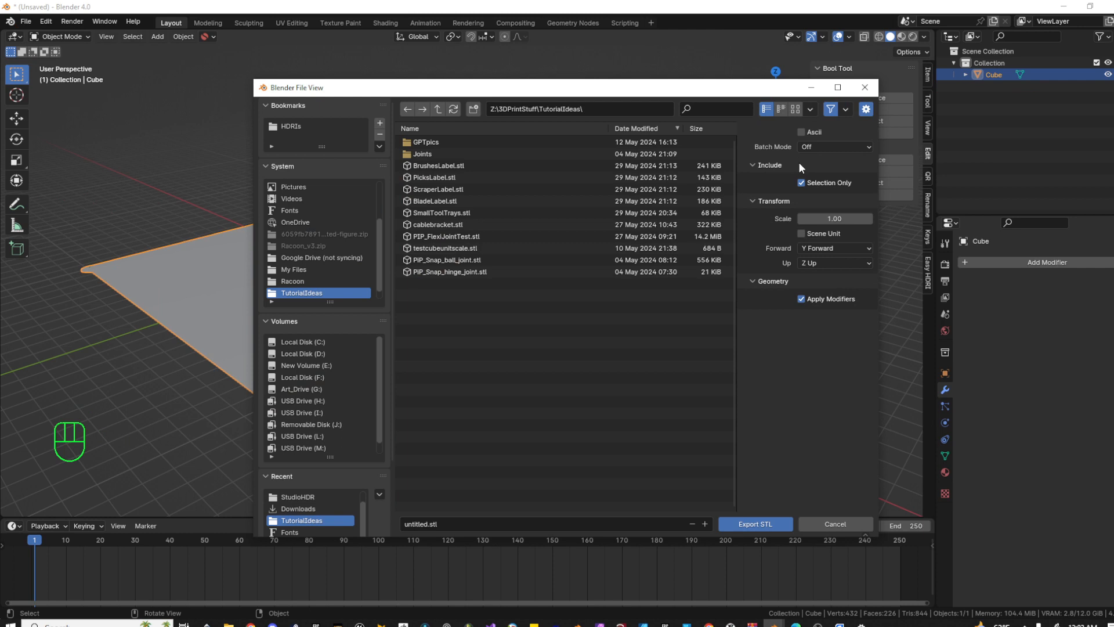
left_click(467, 523)
type("tuttest.stl")
left_click(772, 524)
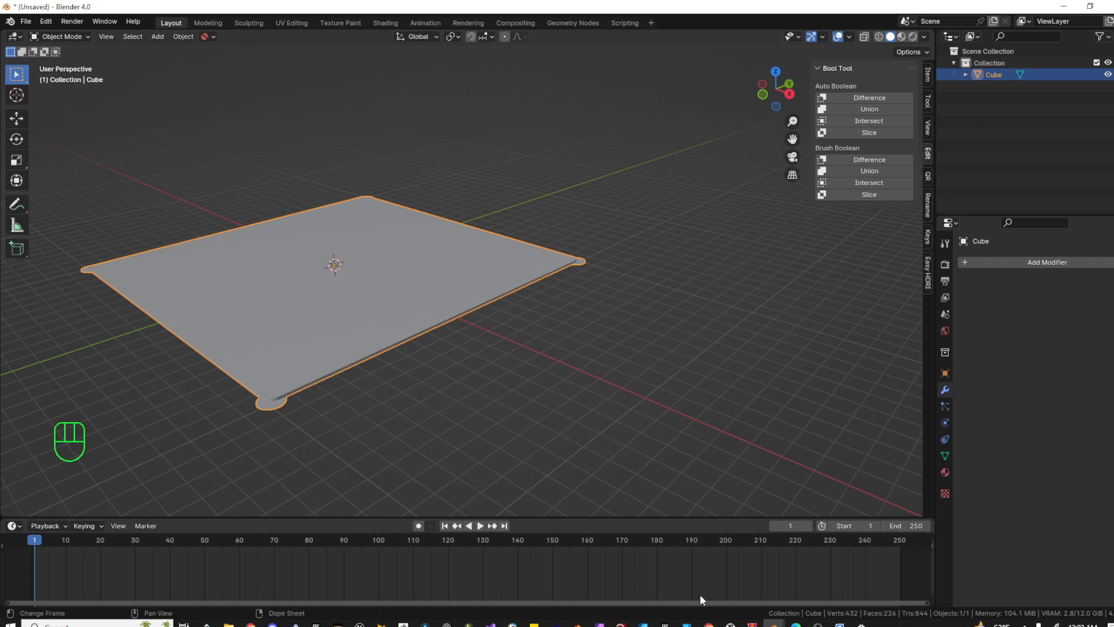
- Switch to UltiMaker Cura and open tuttest.stl from the TutorialIdeas folder
left_click(840, 624)
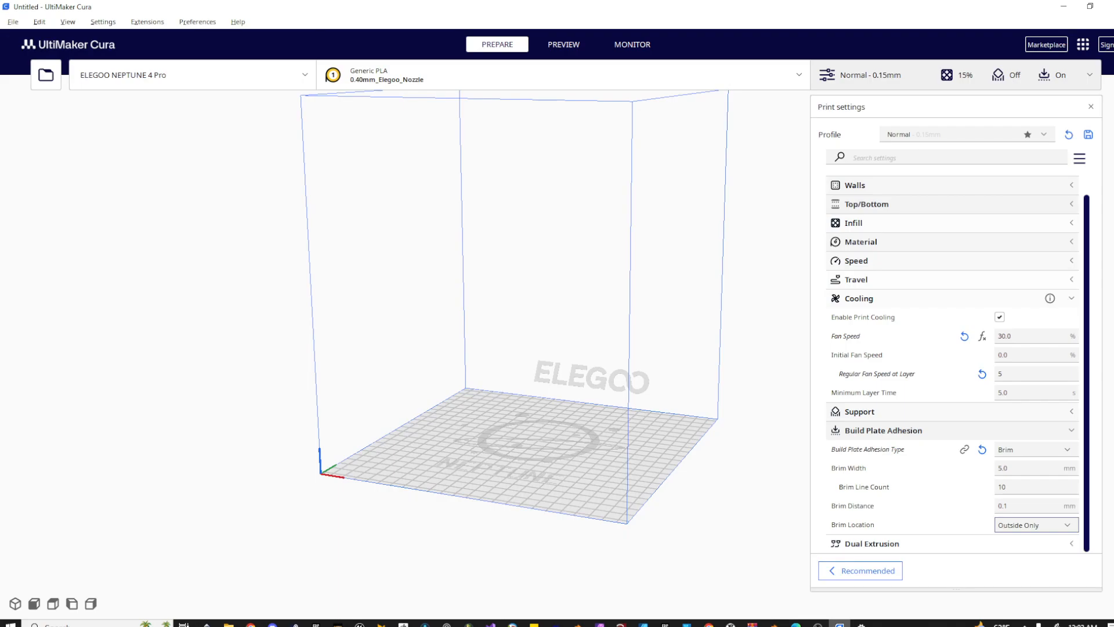
left_click(12, 21)
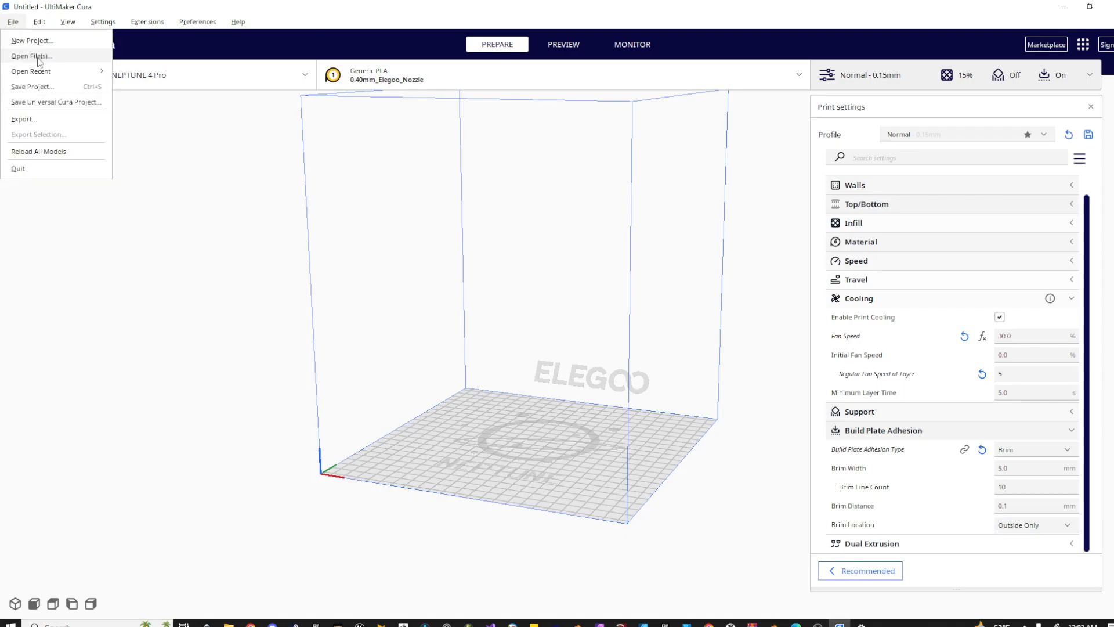
left_click(32, 56)
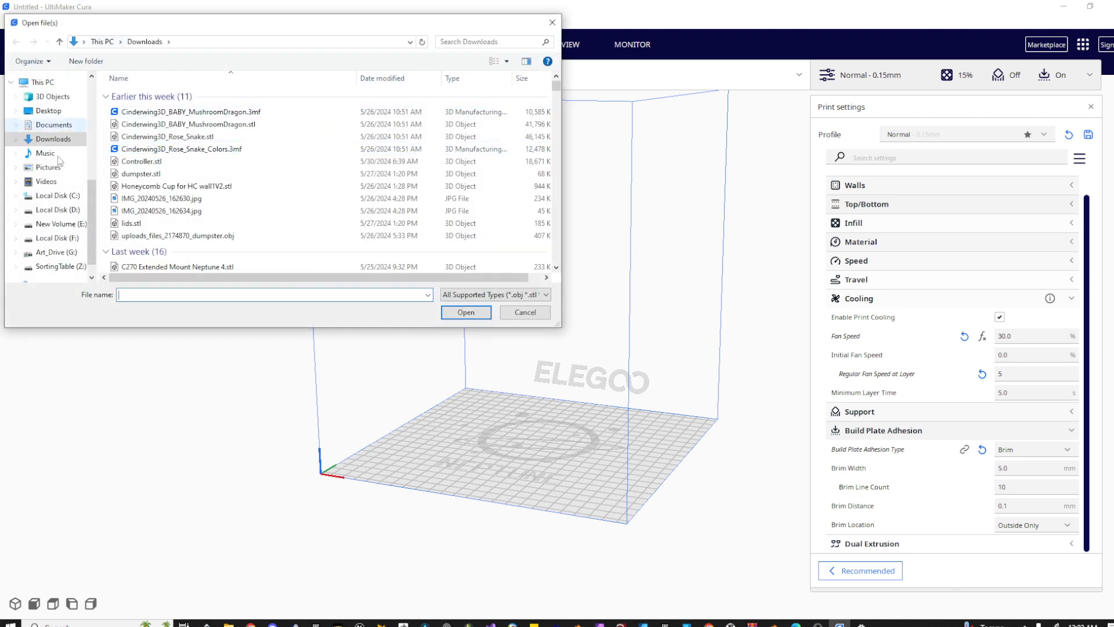
scroll(58, 210, "up", 6)
left_click(55, 190)
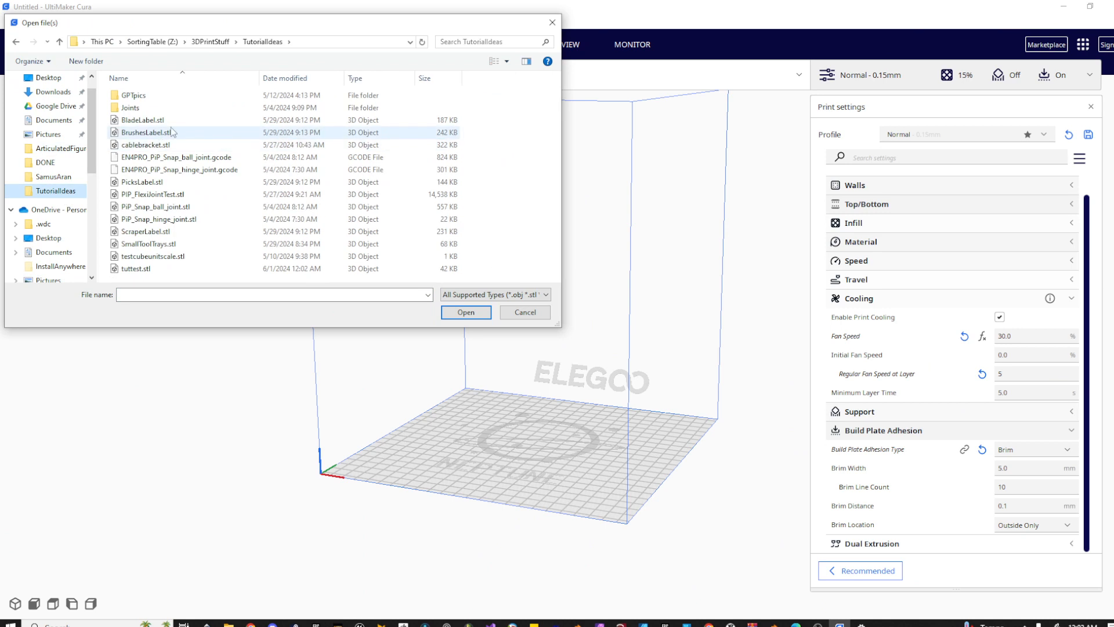
left_click(297, 78)
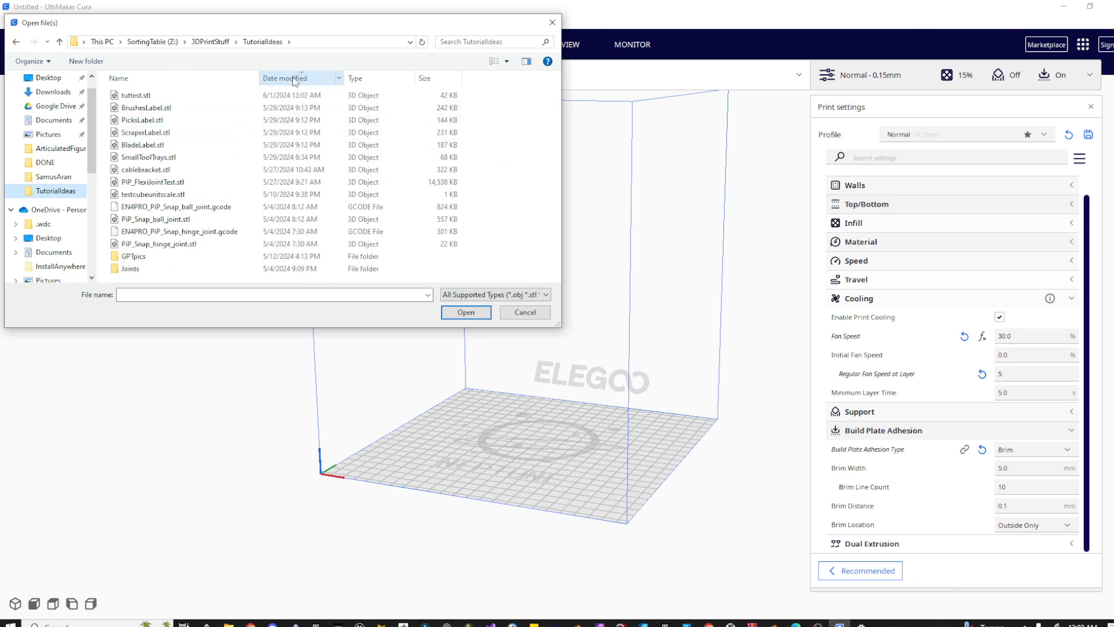
double_click(137, 96)
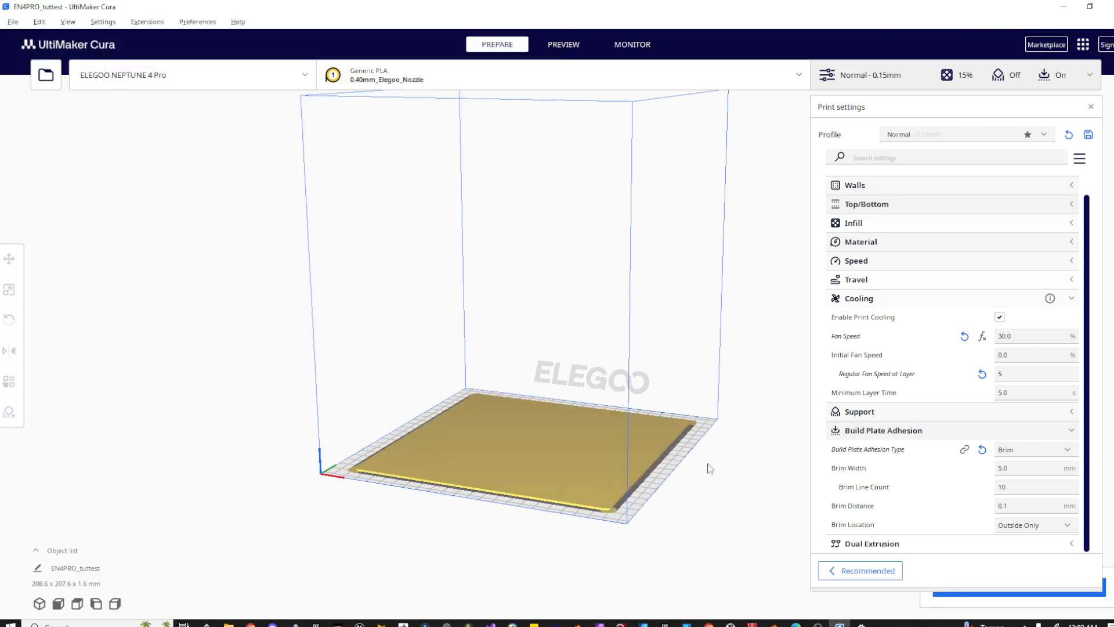
- Examine the loaded slab and its corner discs on the build plate from above, from underneath and close up
right_click_drag(727, 488, 718, 554)
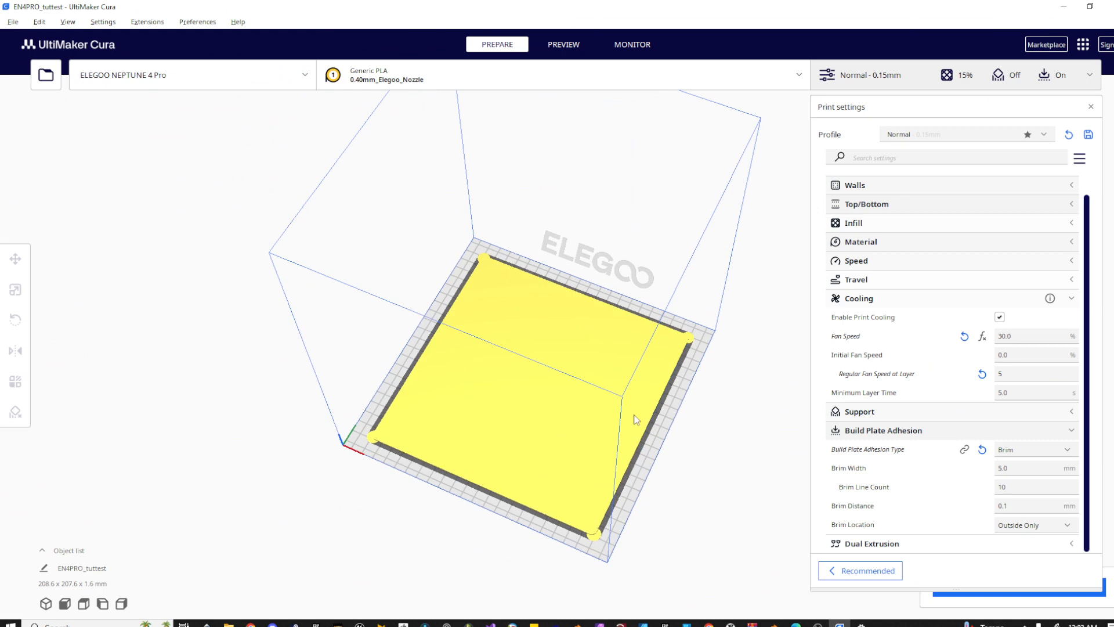
scroll(370, 463, "up", 4)
right_click_drag(370, 467, 314, 376)
right_click_drag(246, 508, 216, 373)
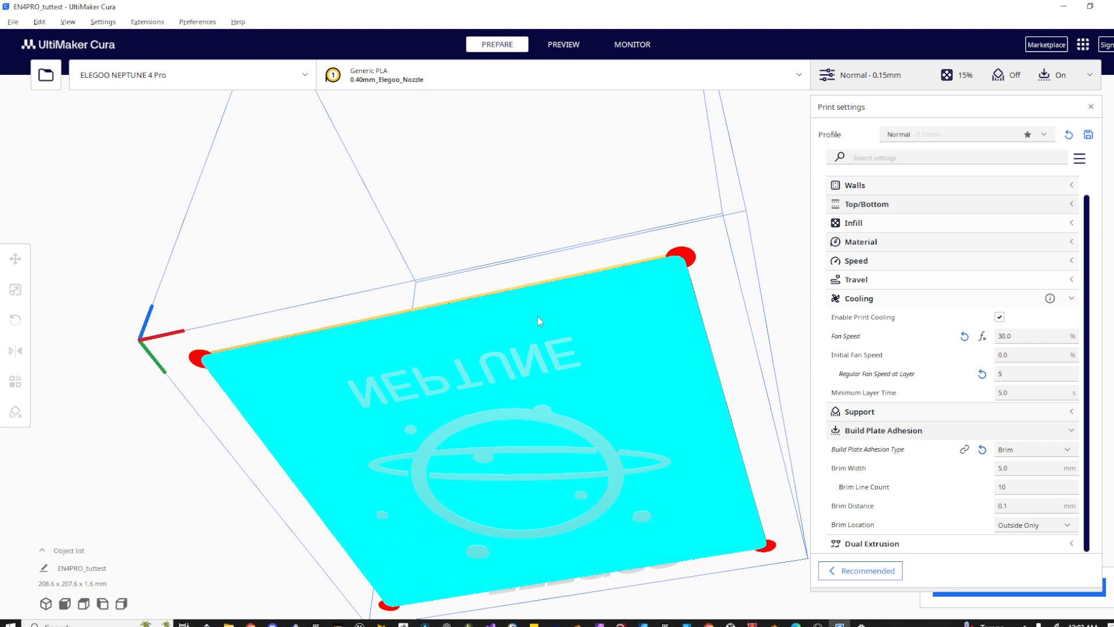
right_click_drag(547, 268, 550, 354)
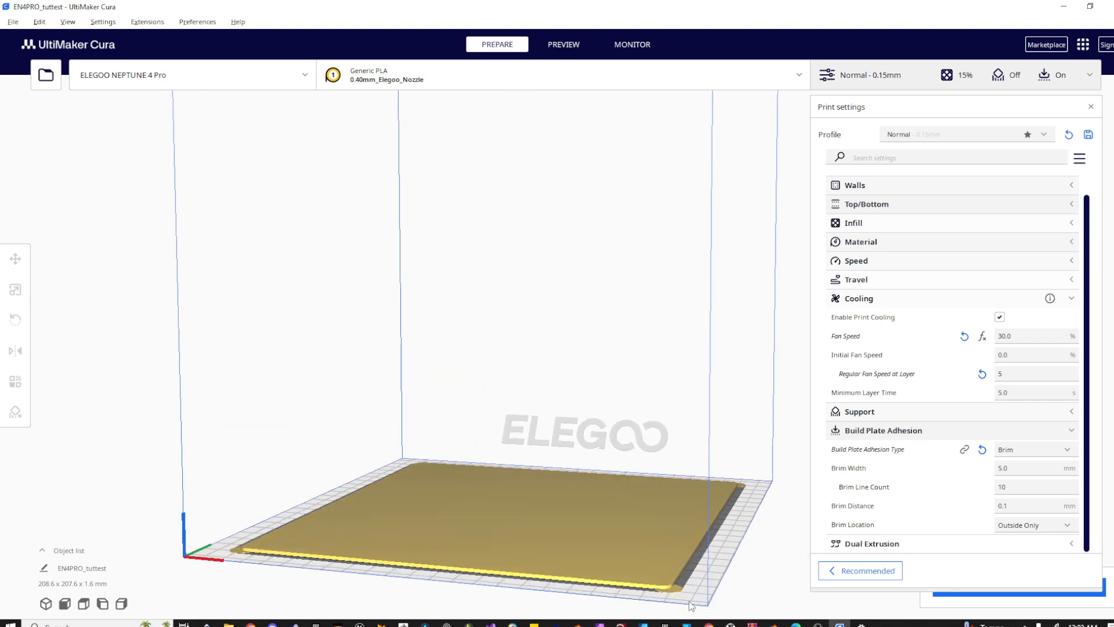
scroll(698, 577, "up", 5)
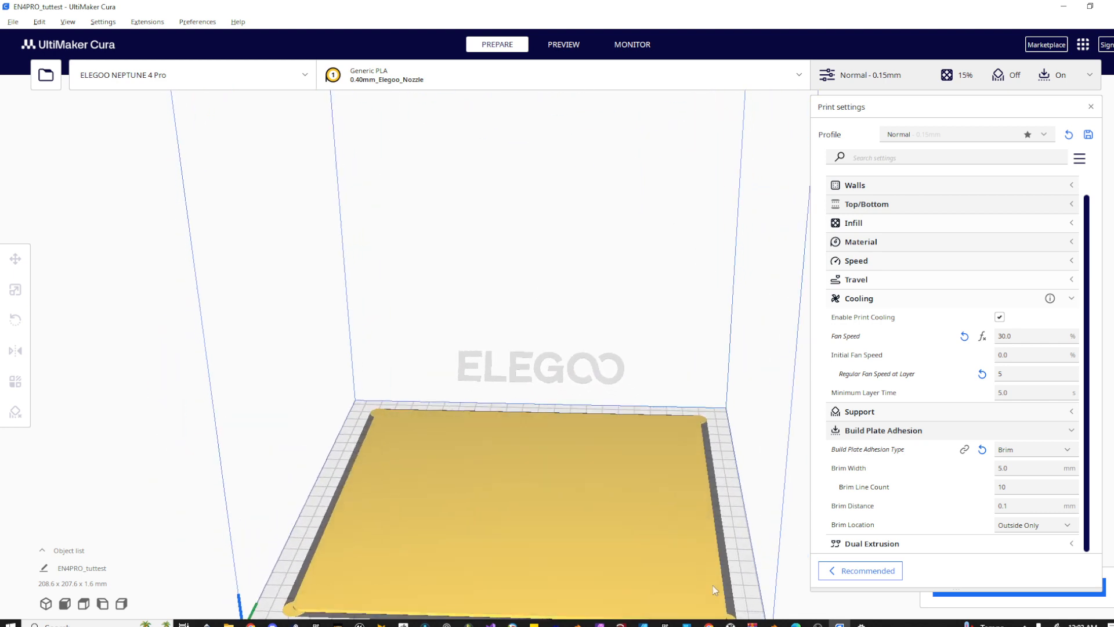
scroll(671, 360, "down", 4)
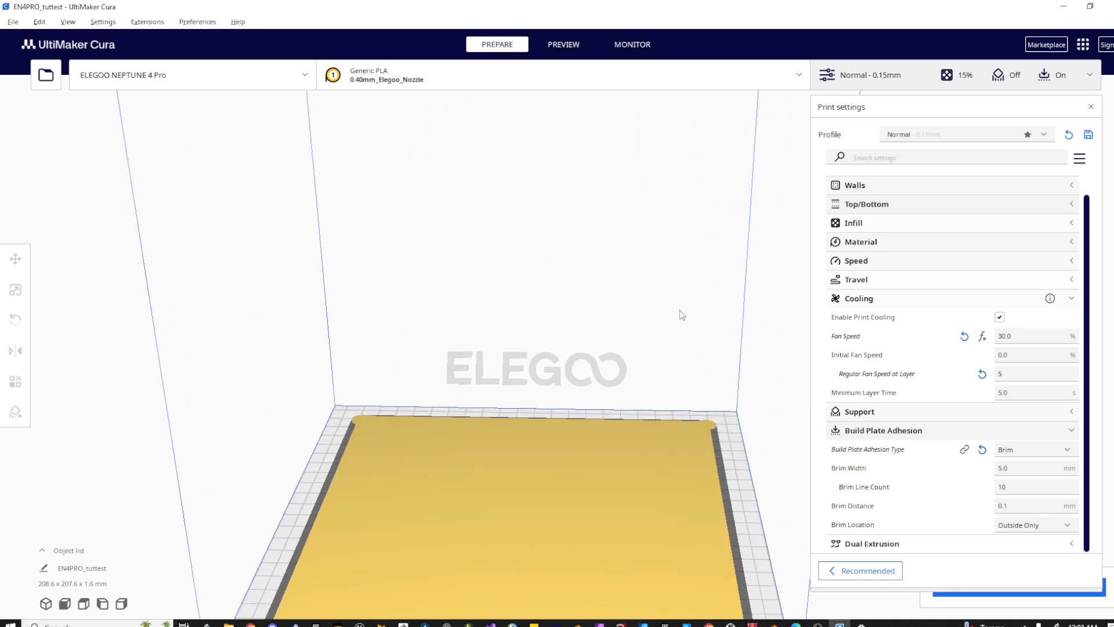
middle_click_drag(510, 154, 435, 120)
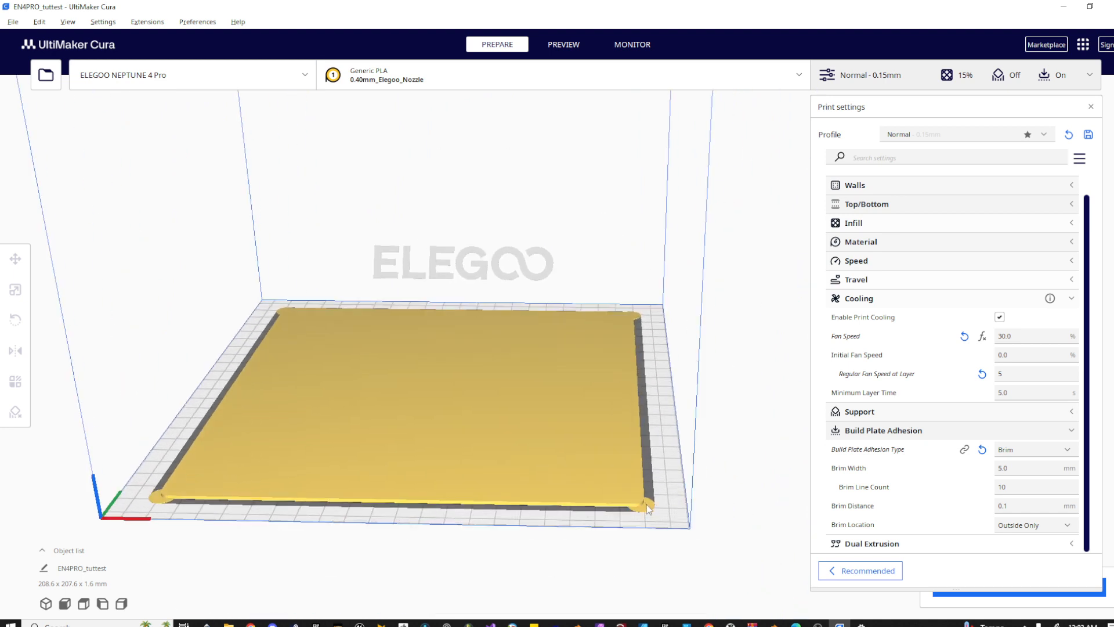